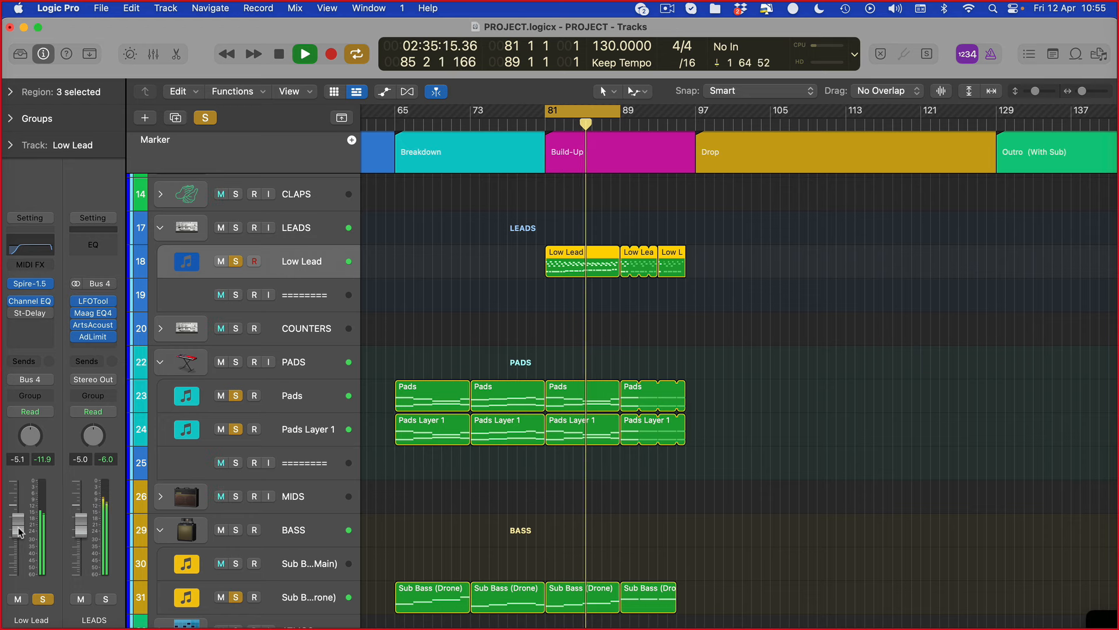
Stop playback and duplicate the Low Lead track in the LEADS group.
key(space)
key(super+d)
click(604, 285)
scroll(552, 297, down, 5)
key(super+Right)
Audition the Sub Bass (Drone) track alone, compare it with the soloed Pads and Pads Layer 1 tracks, and leave the drone muted.
click(338, 434)
scroll(326, 420, up, 2)
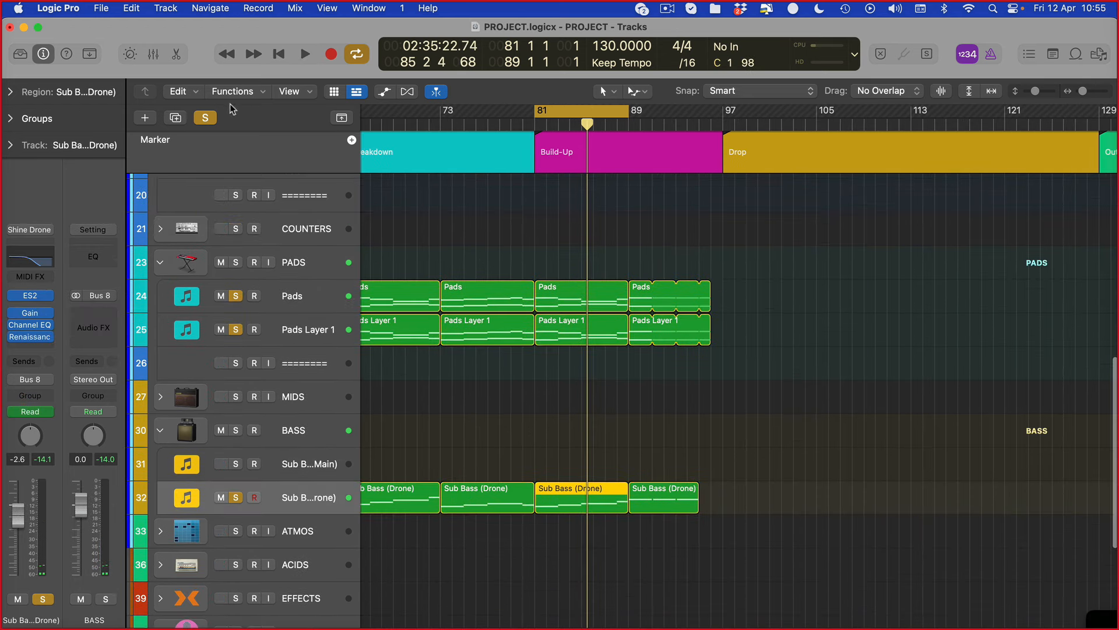
double_click(206, 120)
key(space)
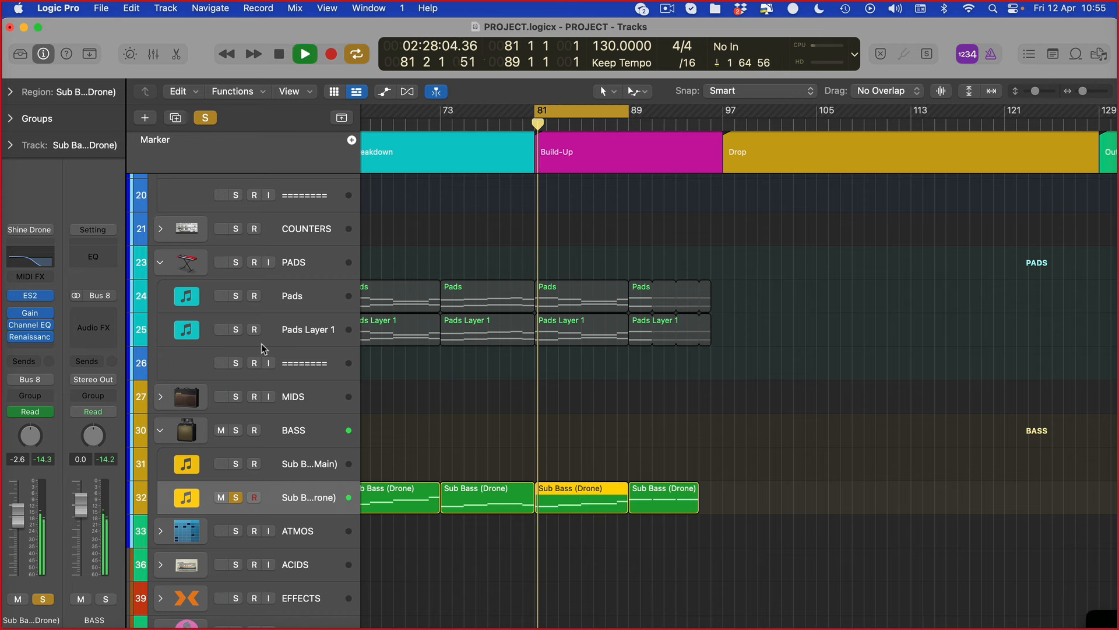
drag(236, 295, 236, 329)
click(236, 498)
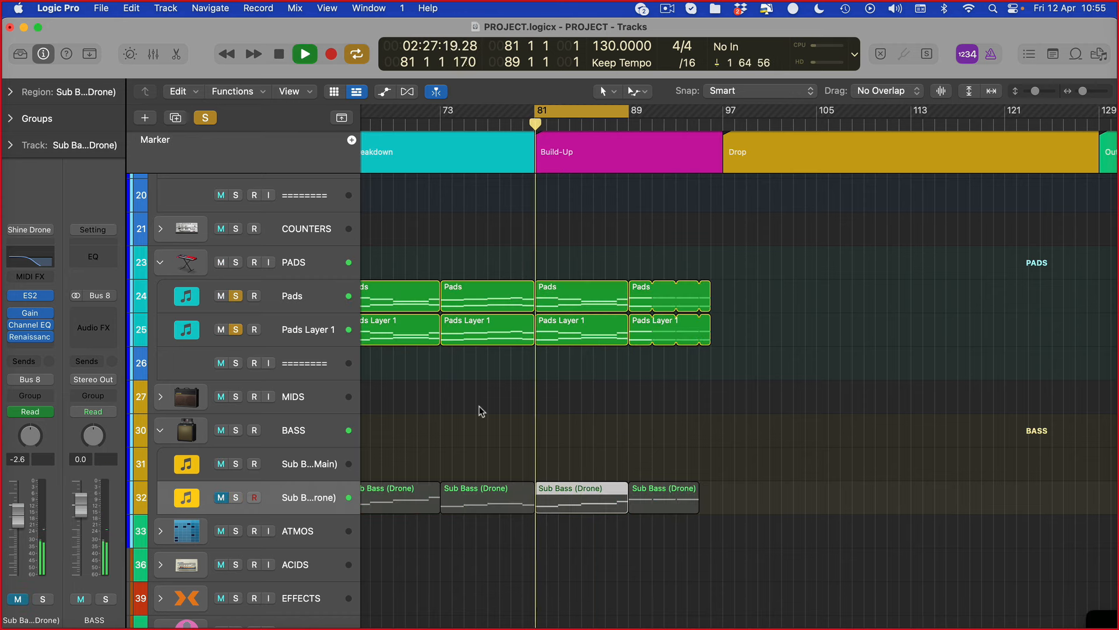
Clear all solos, and solo and play the original Low Lead track with its channel strip selected.
key(space)
alt+click(235, 296)
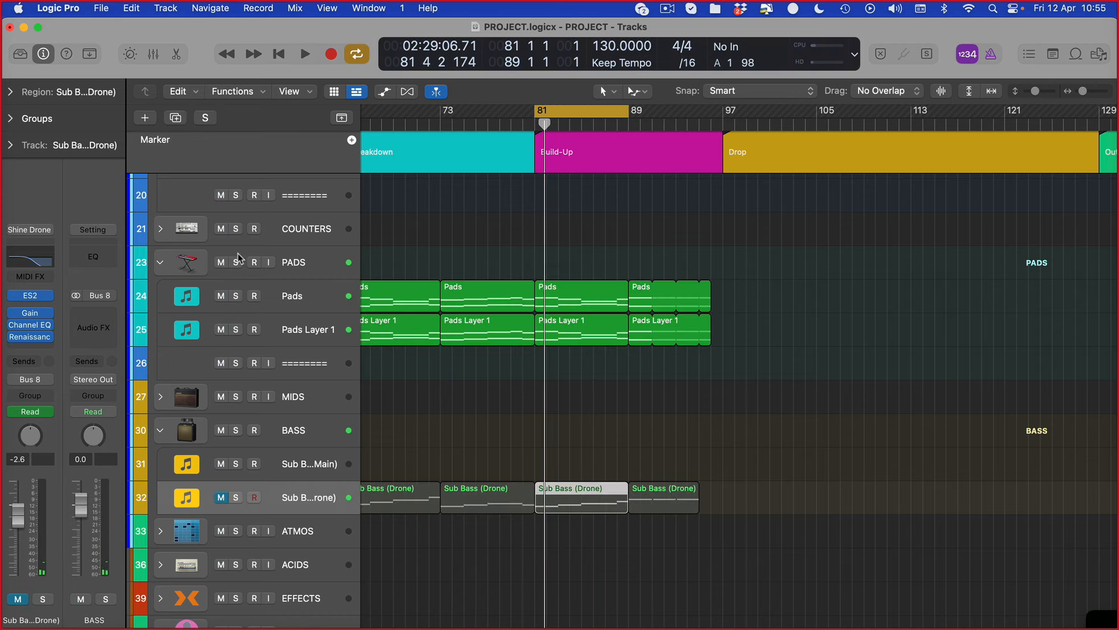
scroll(288, 299, up, 5)
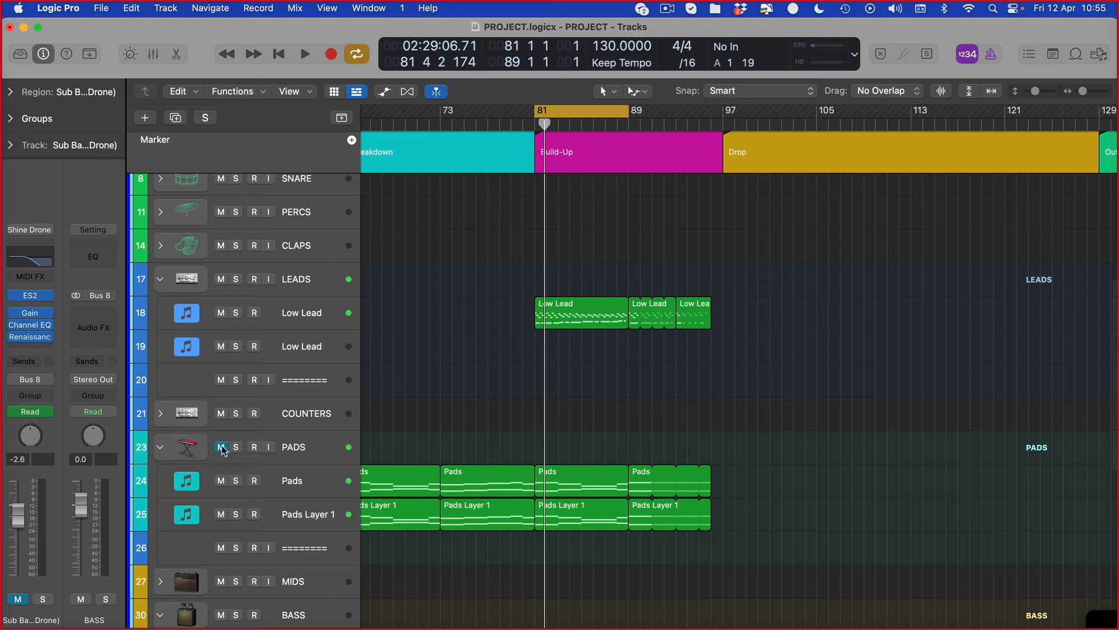
click(236, 313)
key(space)
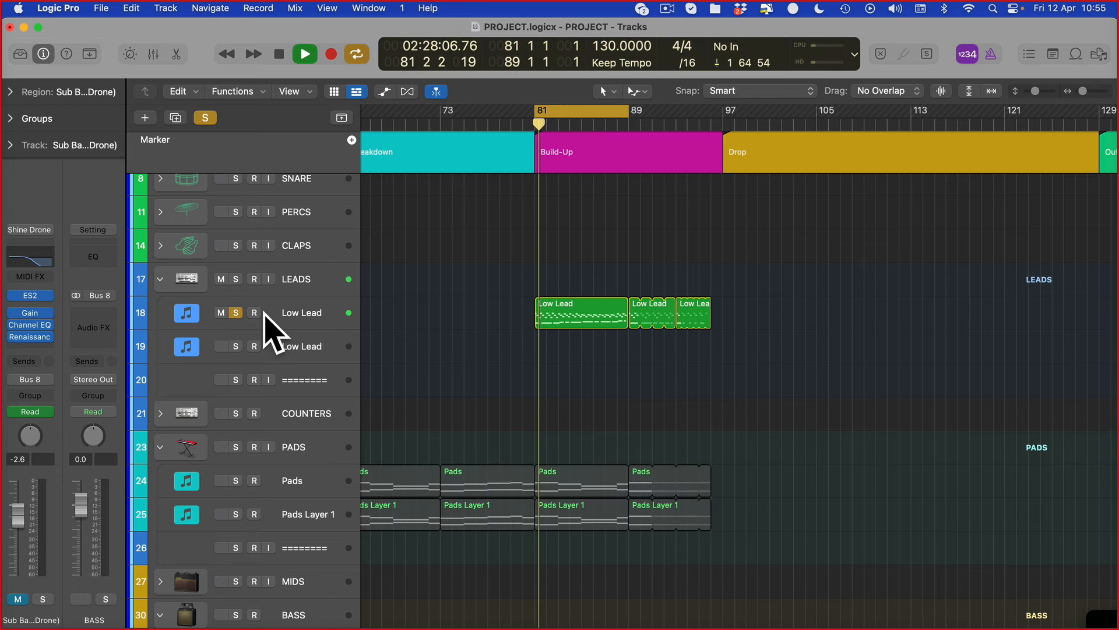
click(322, 313)
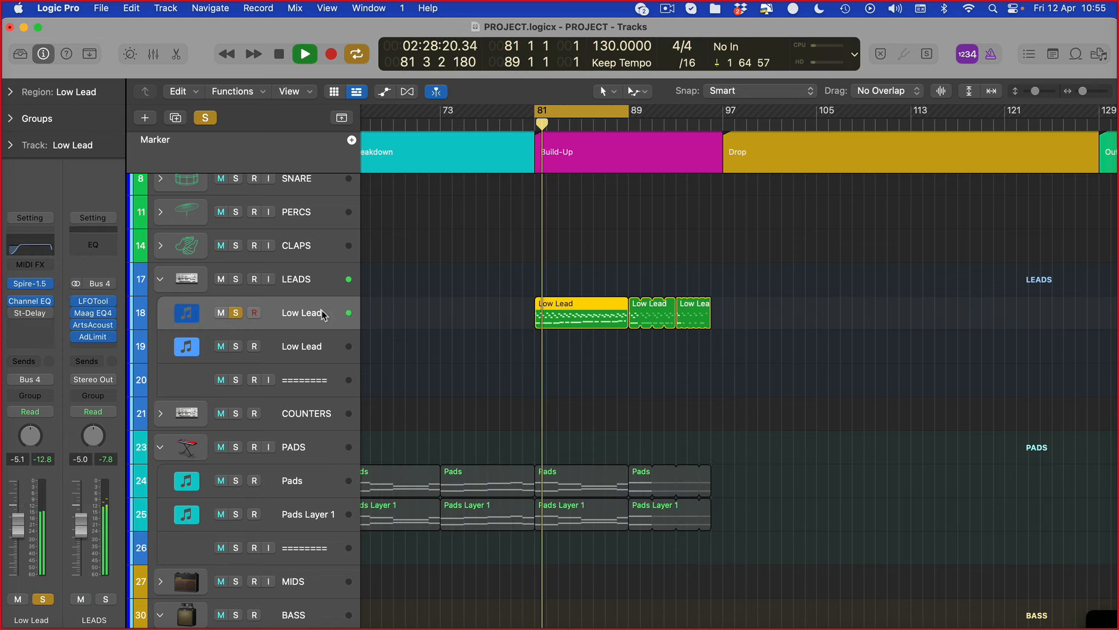
Replace the St-Delay on the original Low Lead channel with the Renaissance Axx compressor.
click(51, 313)
click(88, 303)
click(48, 317)
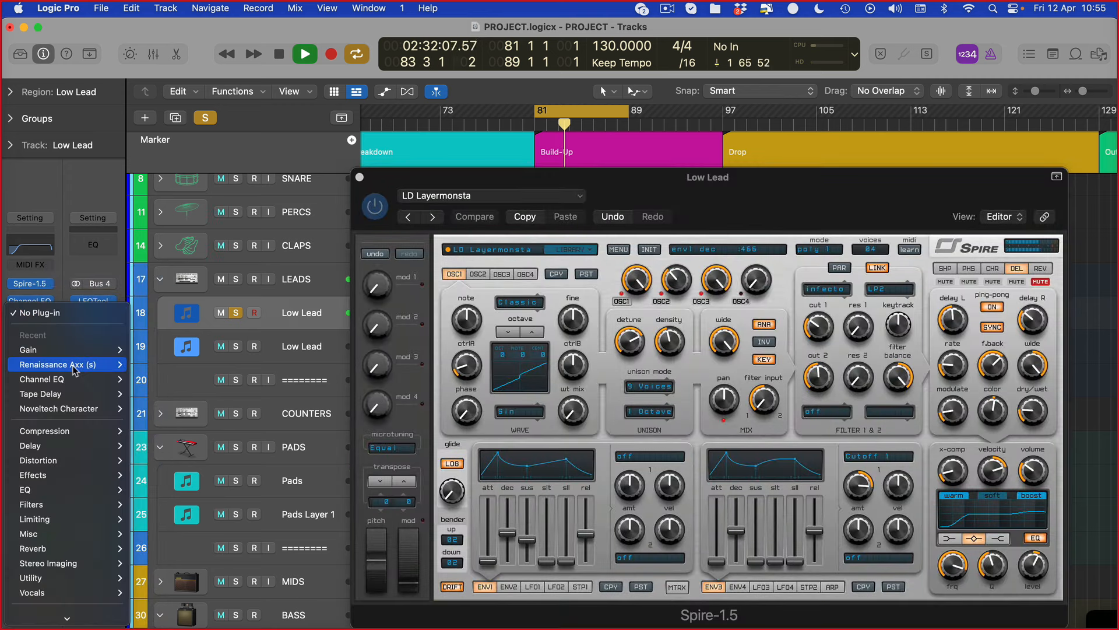
click(73, 365)
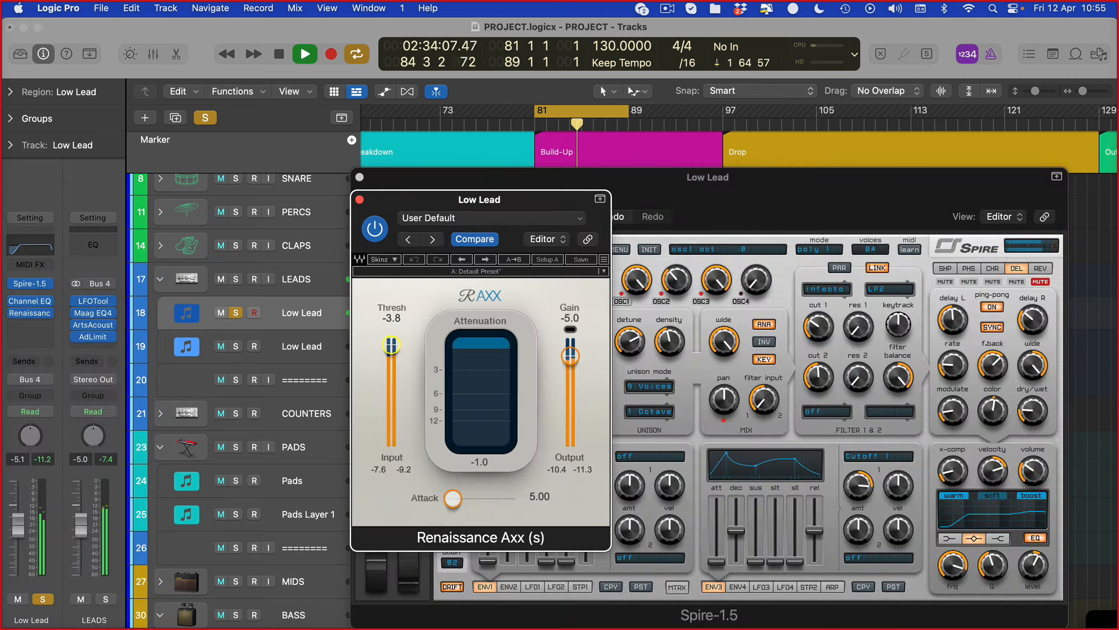
key(v)
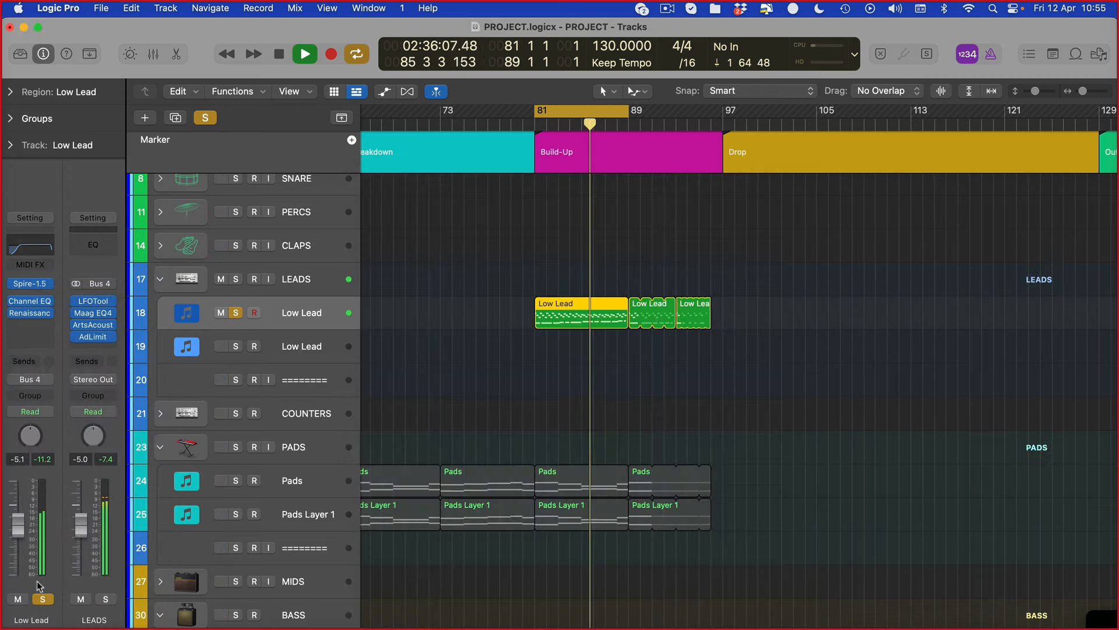
Unsolo the Low Lead and compare the mix with the temporarily soloed reference track.
click(42, 599)
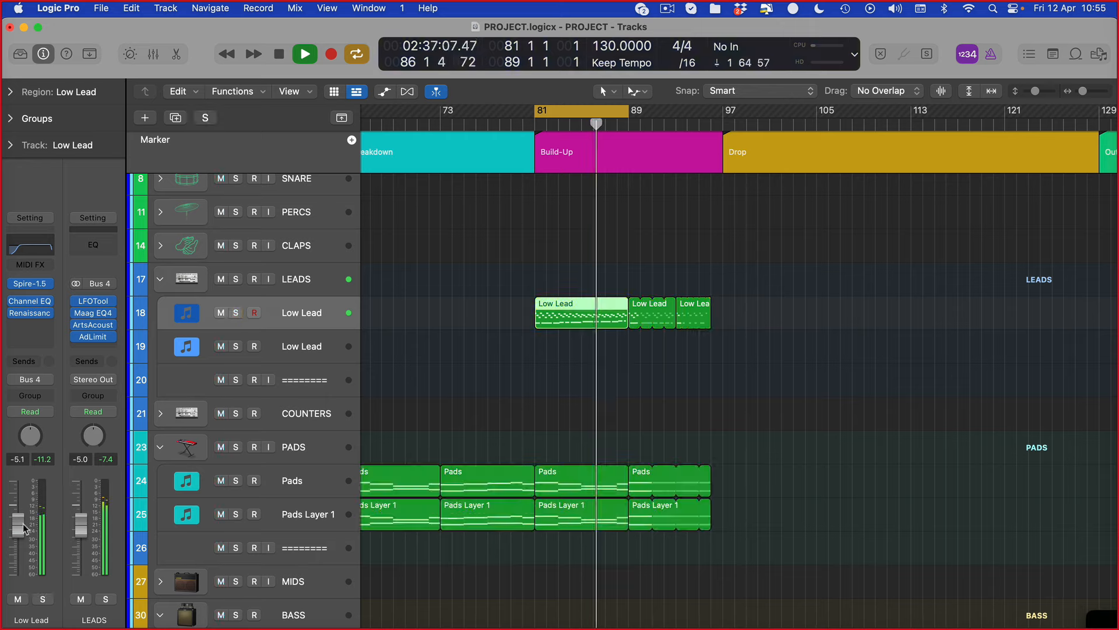
scroll(255, 223, up, 5)
click(235, 191)
click(221, 190)
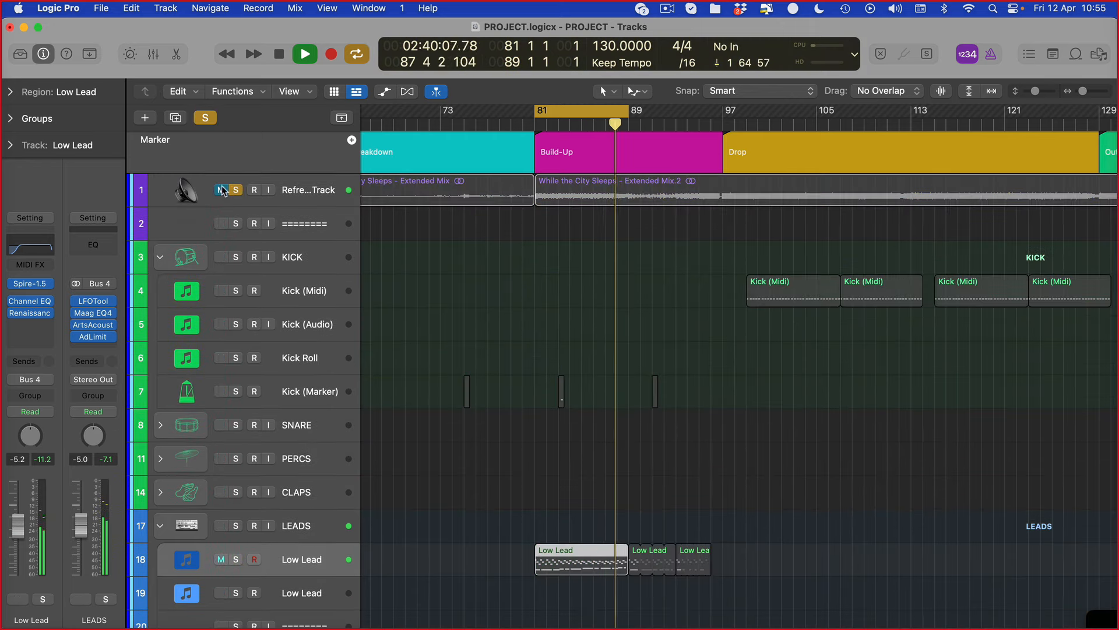
click(235, 191)
click(384, 387)
scroll(403, 413, down, 5)
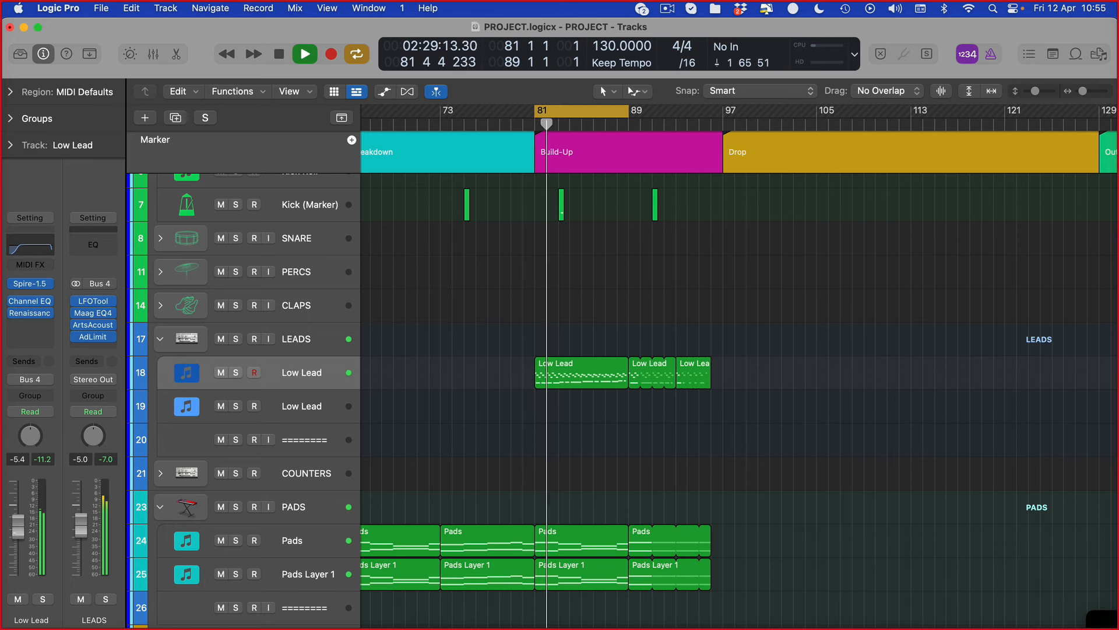
Recall the default Channel EQ setting on the original Low Lead and set its low cut to 170 Hz.
click(33, 285)
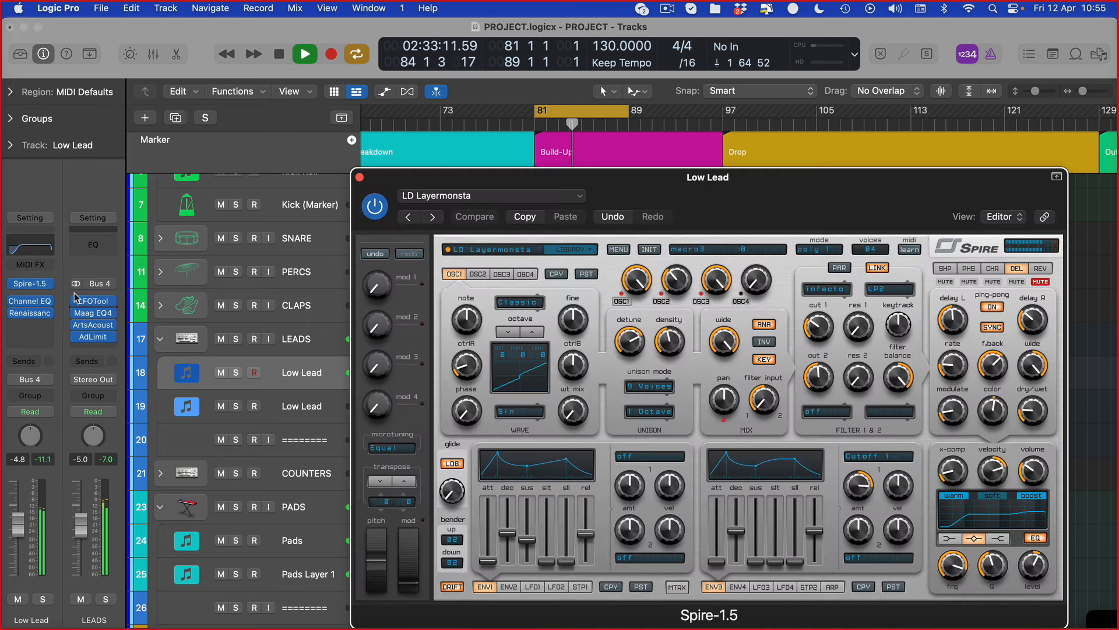
key(super+w)
click(33, 301)
key(space)
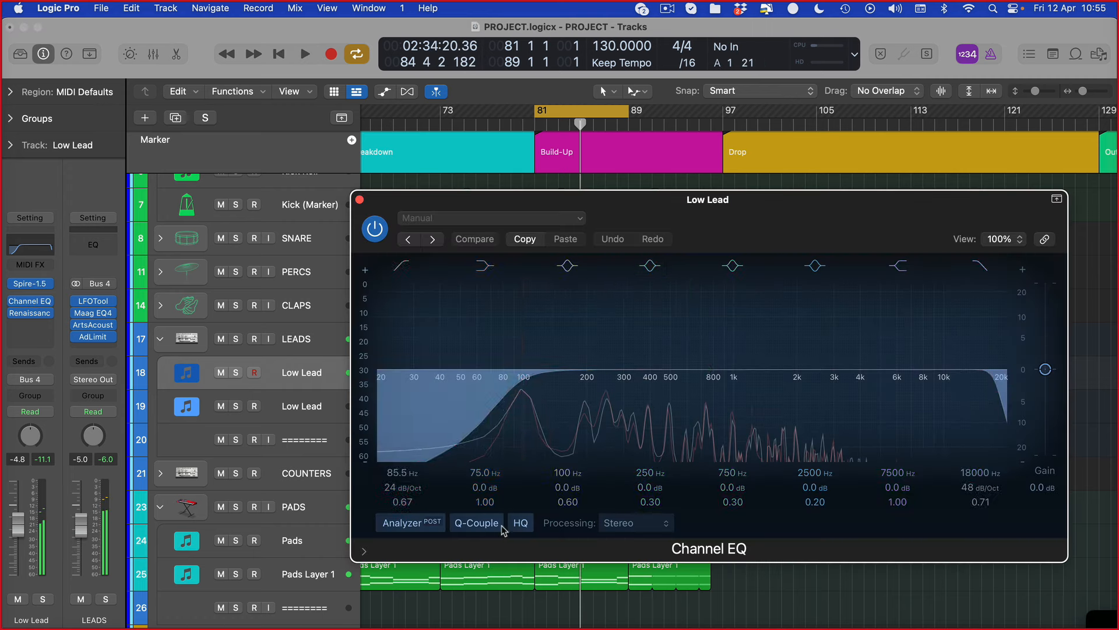
click(464, 218)
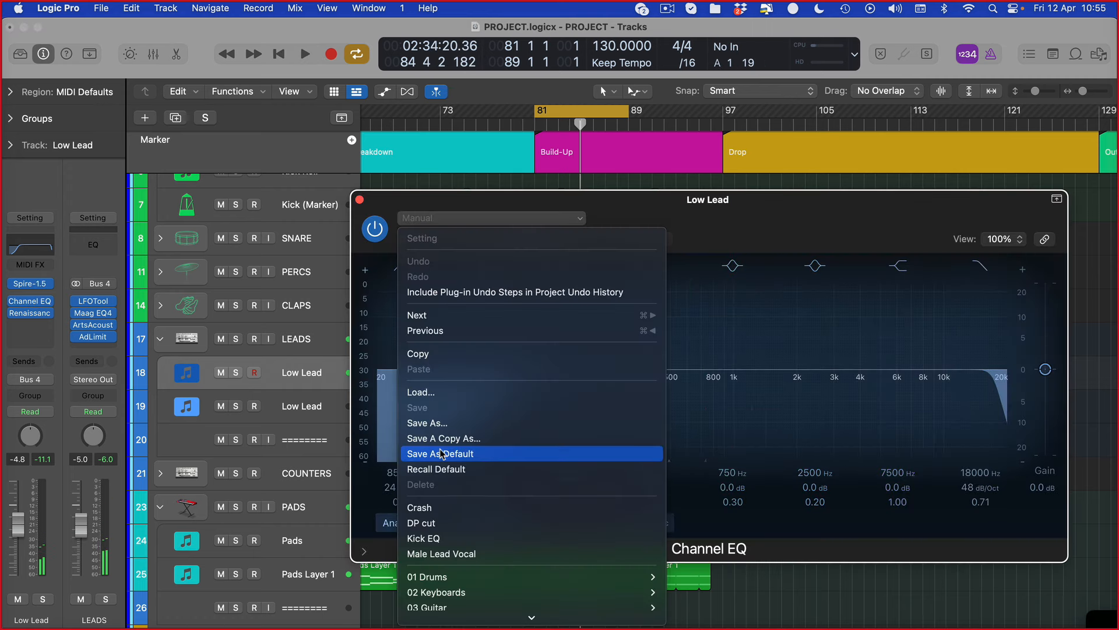
click(448, 469)
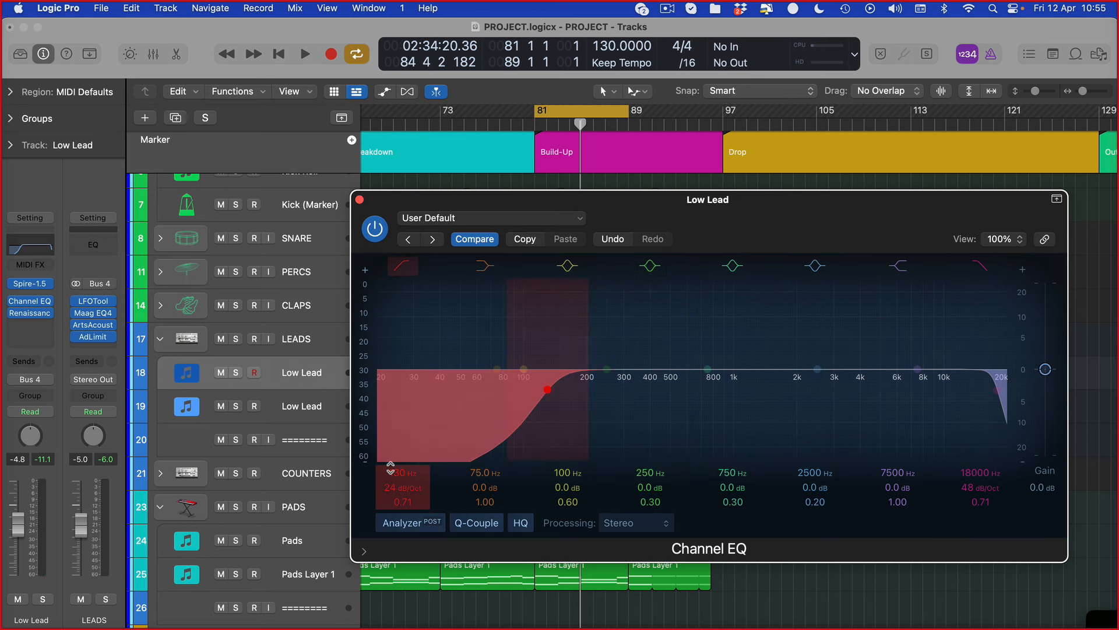
drag(392, 470, 392, 459)
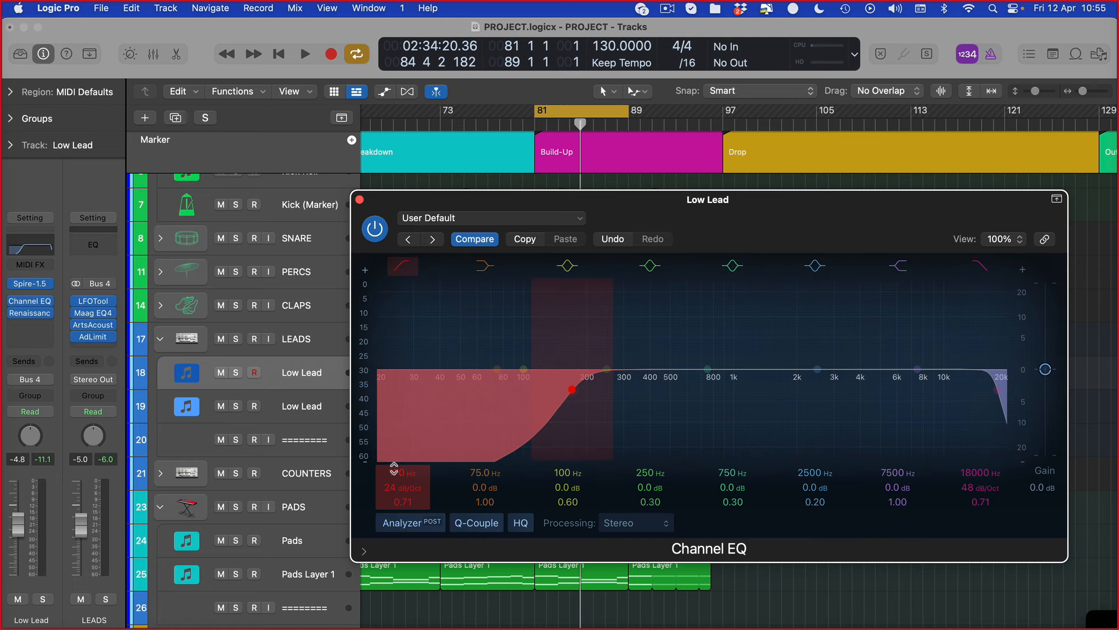
Listen to the mix with the EQ window closed and raise the Low Lead volume to -3.9 dB.
key(space)
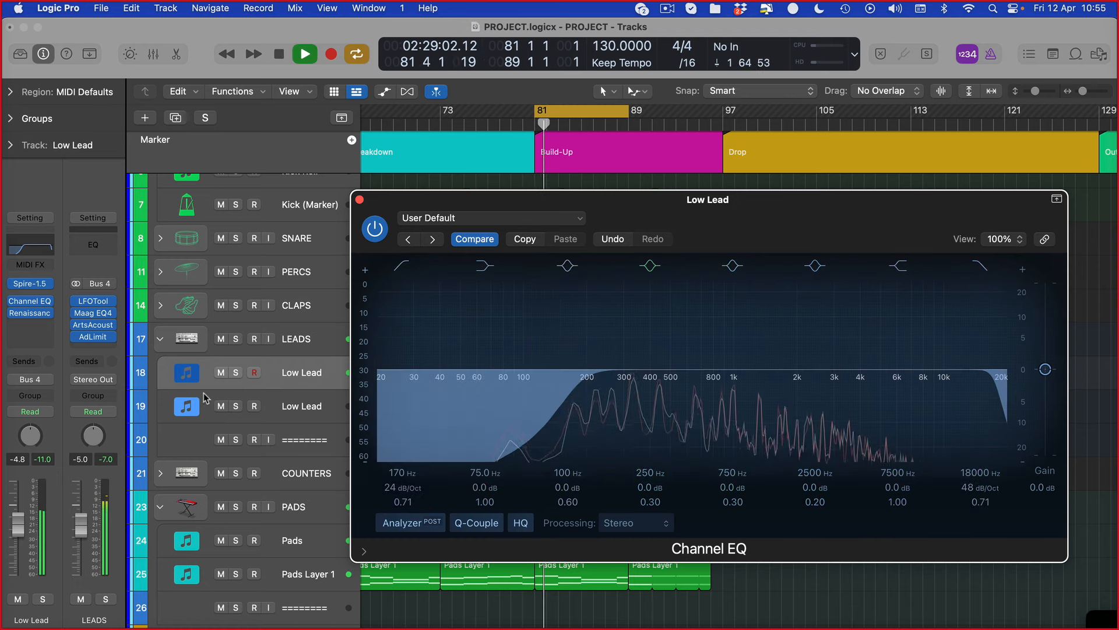
scroll(274, 519, down, 8)
key(super+w)
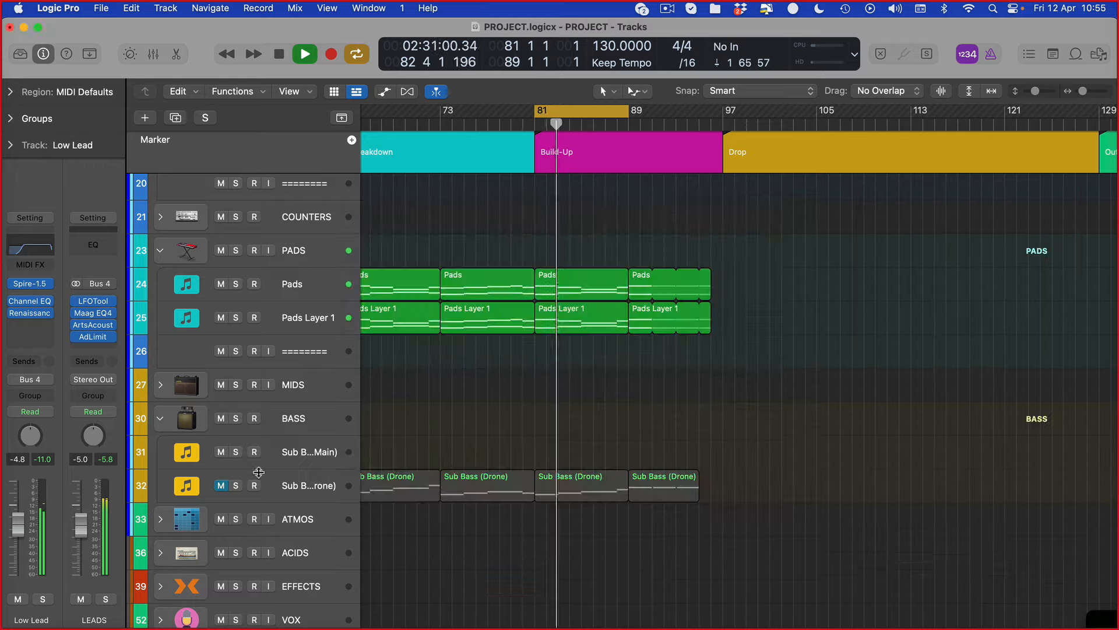
scroll(257, 492, up, 8)
key(v)
key(v)
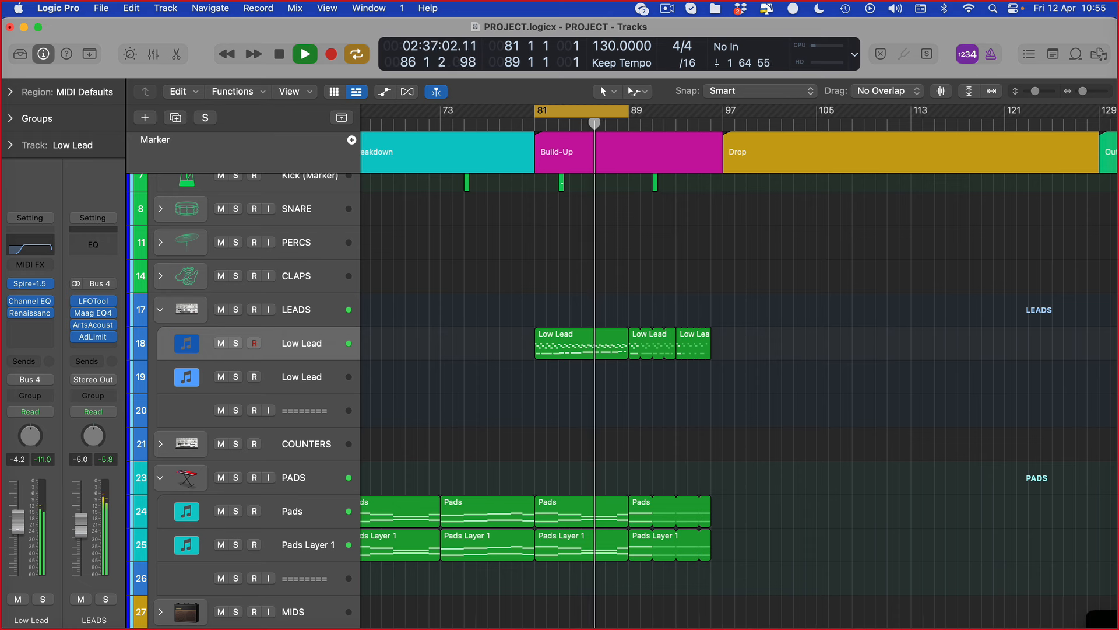
key(space)
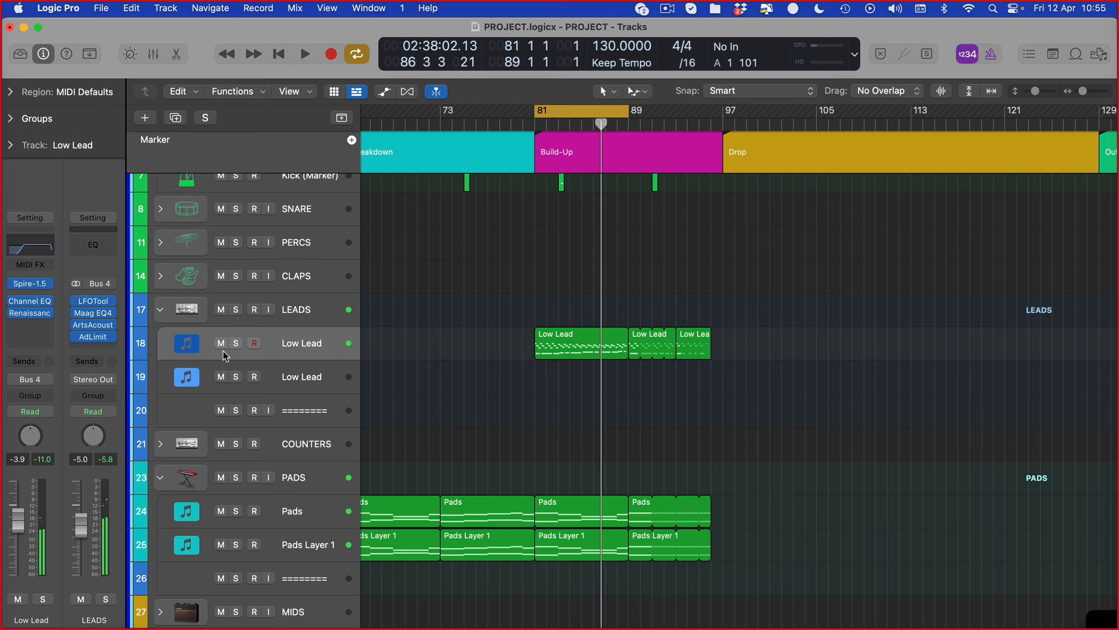
Copy the three Low Lead regions onto the duplicate Low Lead track and solo that track.
drag(802, 323, 555, 380)
click(290, 380)
click(235, 377)
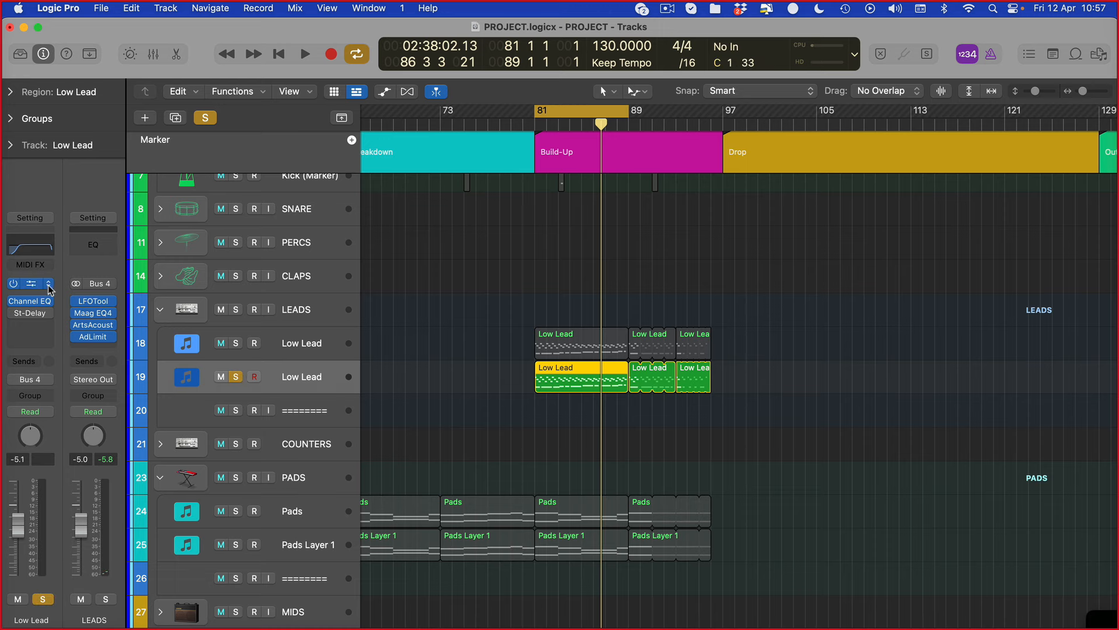
Replace the St-Delay on the duplicate Low Lead track with a stereo Renaissance Axx and set its threshold to 0.0.
click(33, 284)
key(super+w)
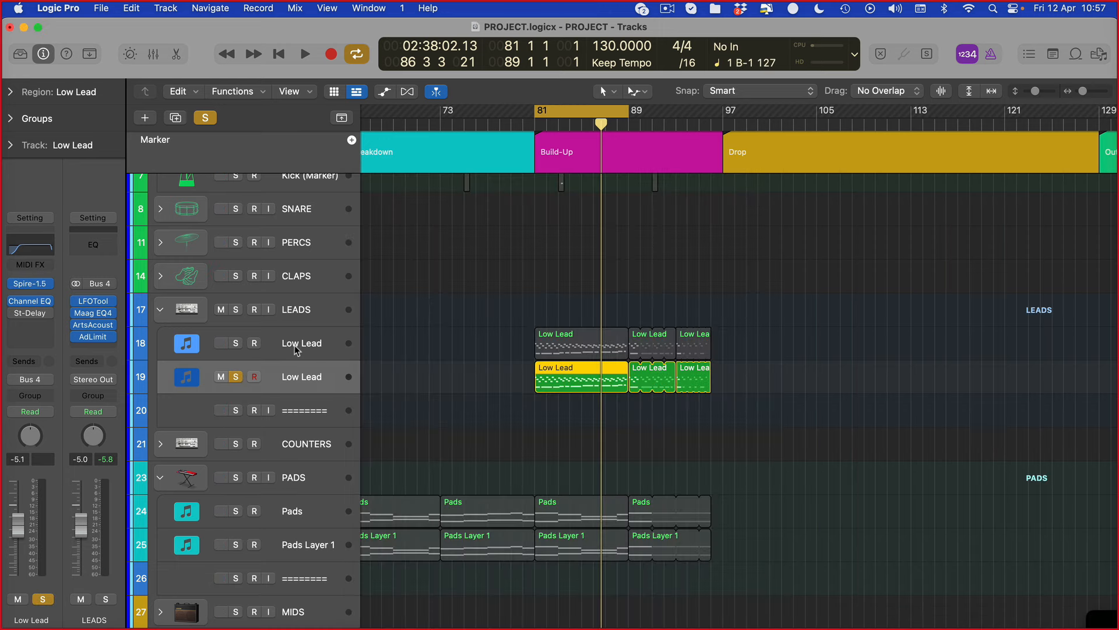
click(296, 346)
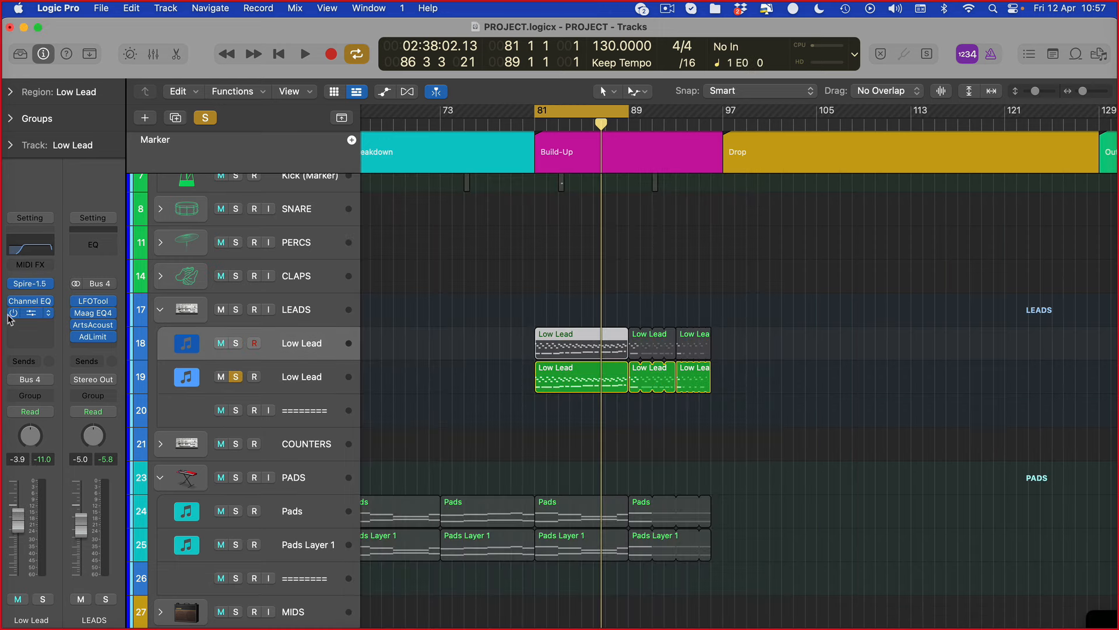
click(309, 371)
click(51, 313)
mouse_move(125, 341)
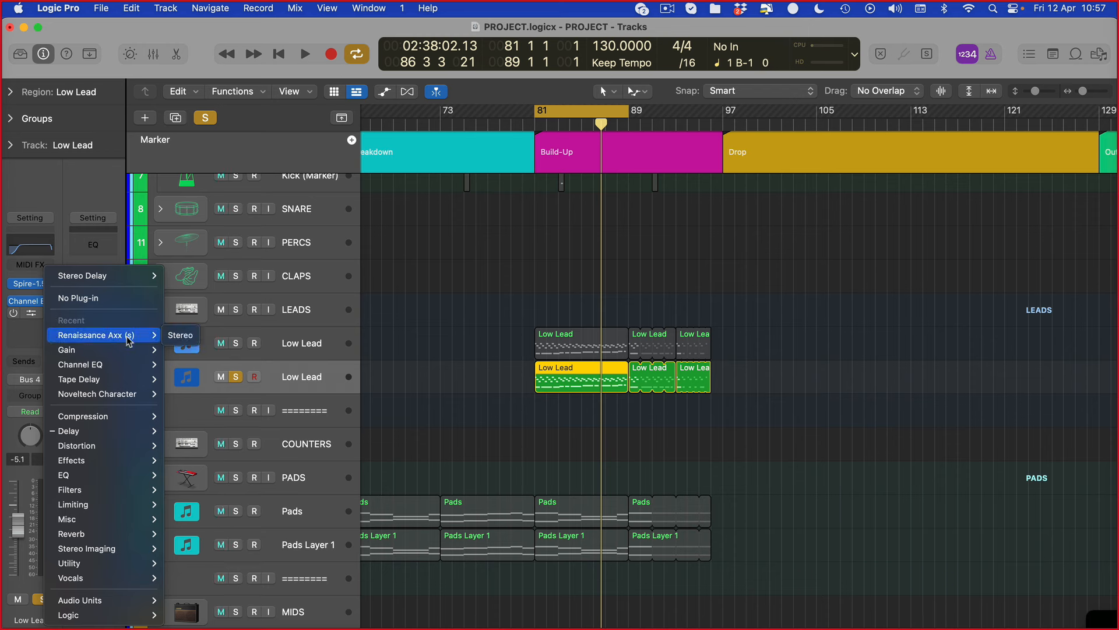
click(180, 334)
mouse_move(391, 346)
mouse_down()
mouse_move(392, 359)
mouse_move(391, 338)
mouse_up()
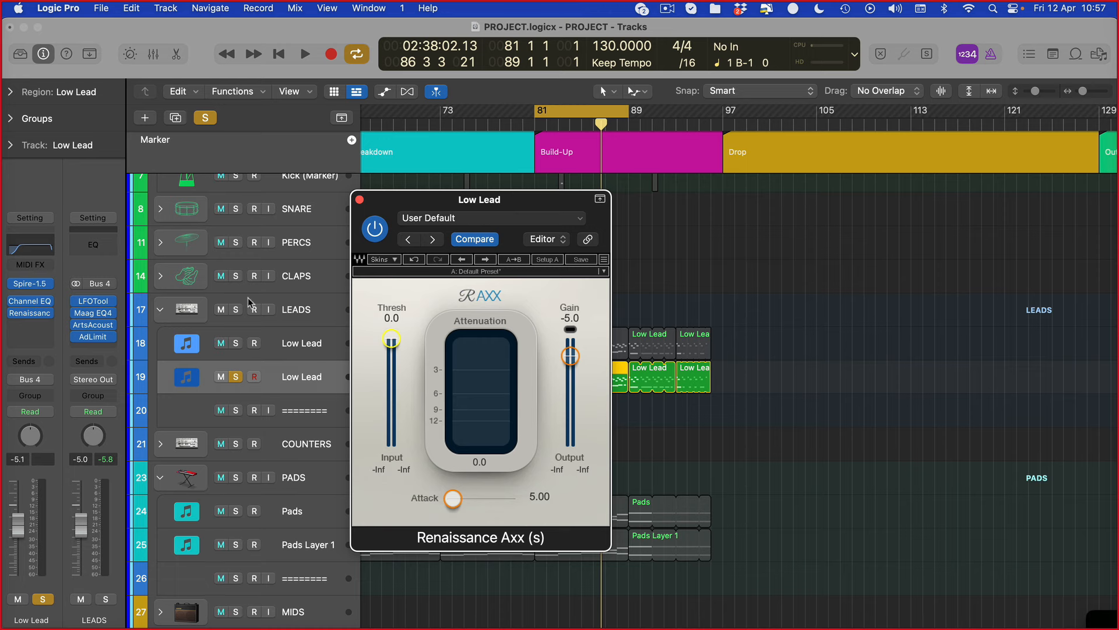
Open the preset library of the duplicate Low Lead's Spire synth at the Sean Tyas Spire Vol 2 bank.
click(31, 285)
key(v)
key(v)
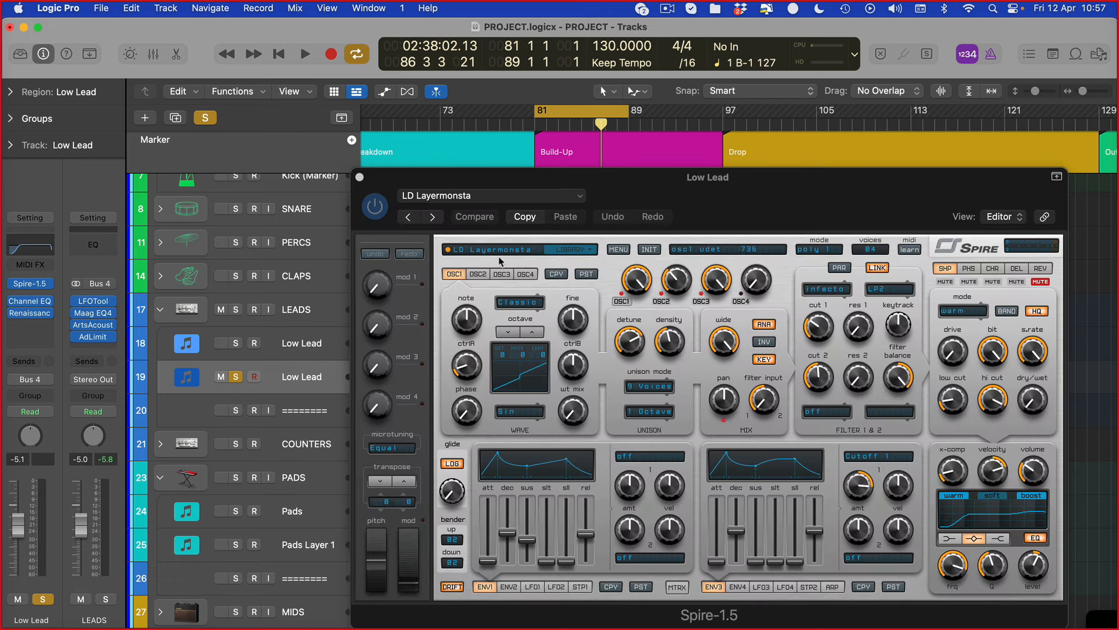
click(493, 287)
click(515, 250)
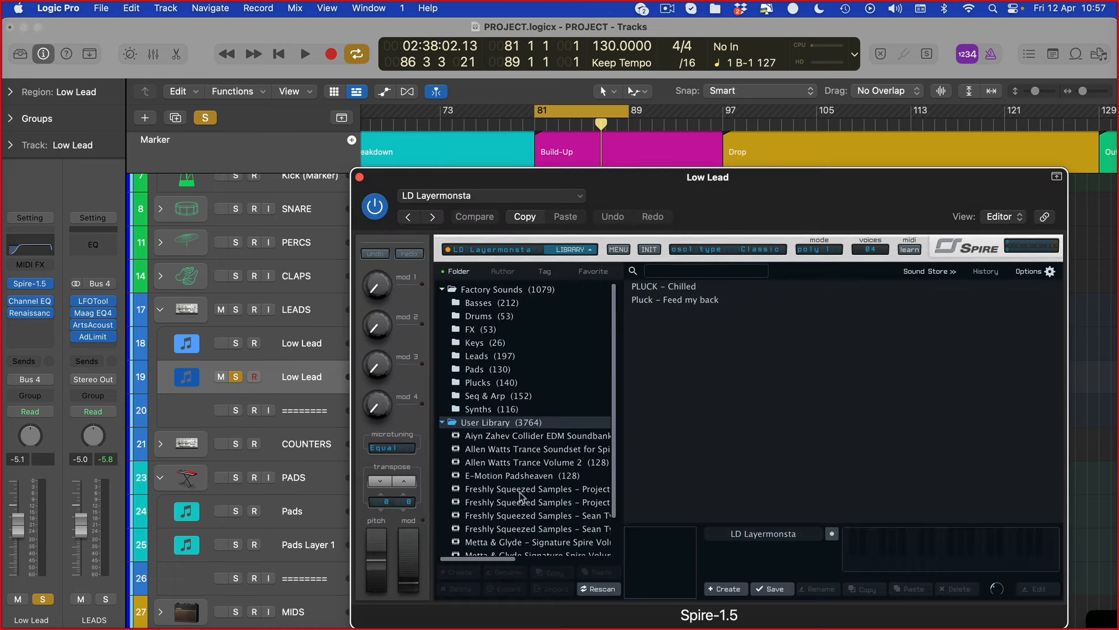
click(513, 548)
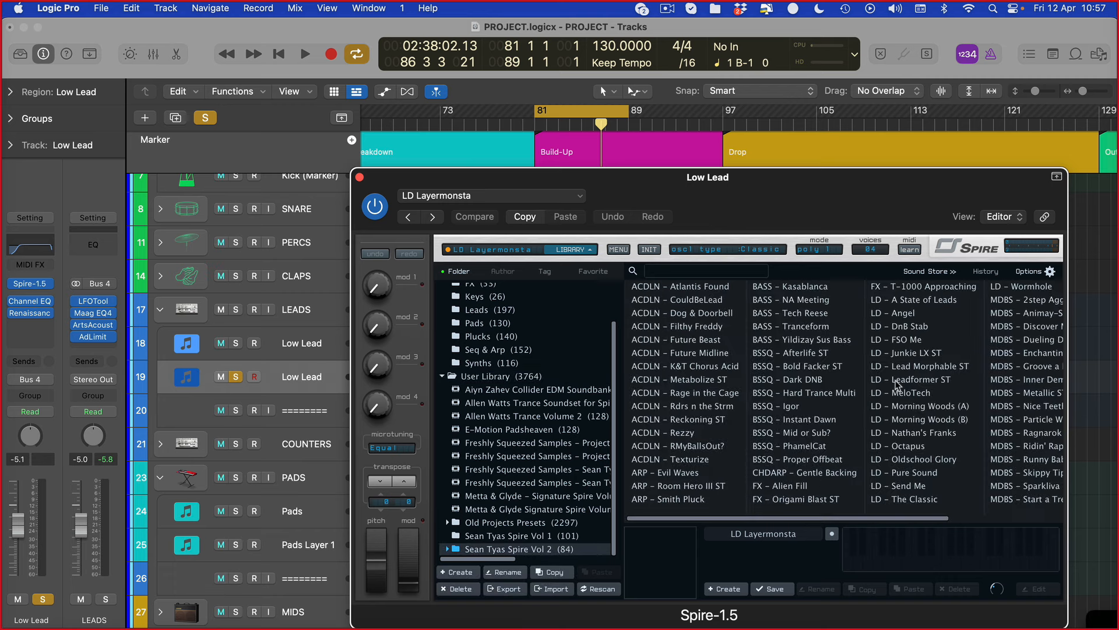
Audition the LD - Junkie LX ST preset during playback and load LD - FSO Me instead.
scroll(896, 348, right, 2)
click(874, 353)
key(space)
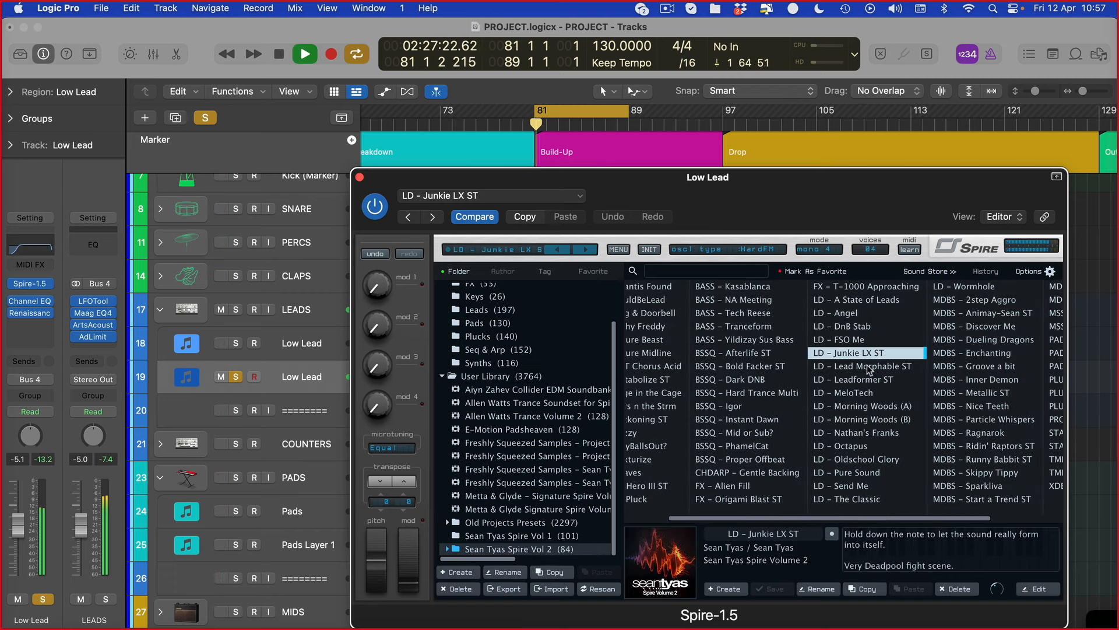
click(847, 340)
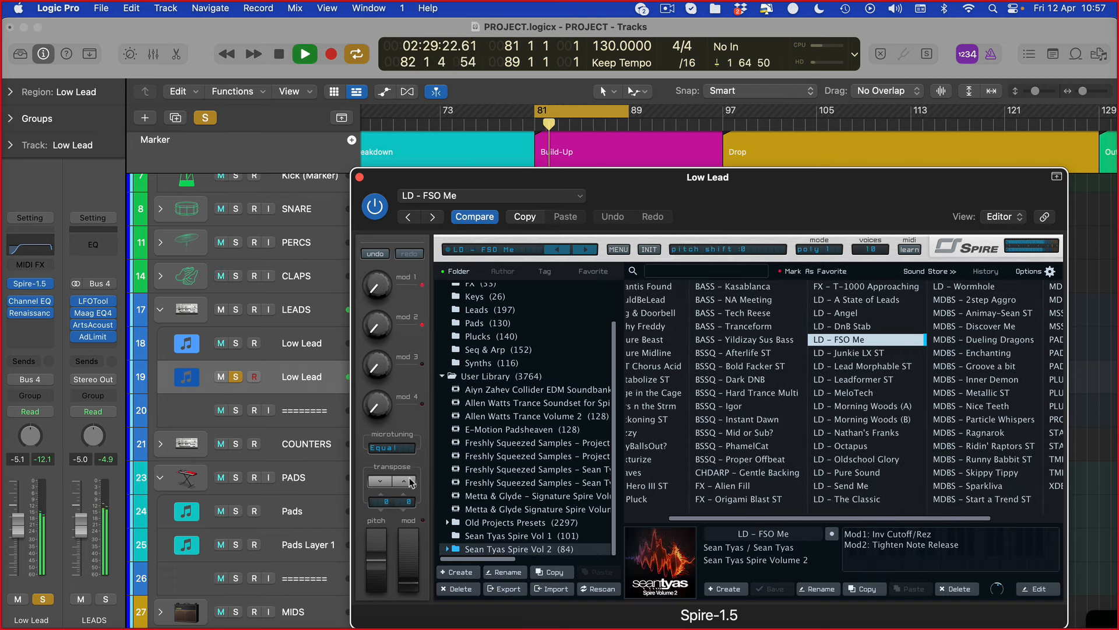
Transpose all notes in the duplicate track's three Low Lead regions up one octave in the Piano Roll.
key(v)
drag(742, 395, 558, 383)
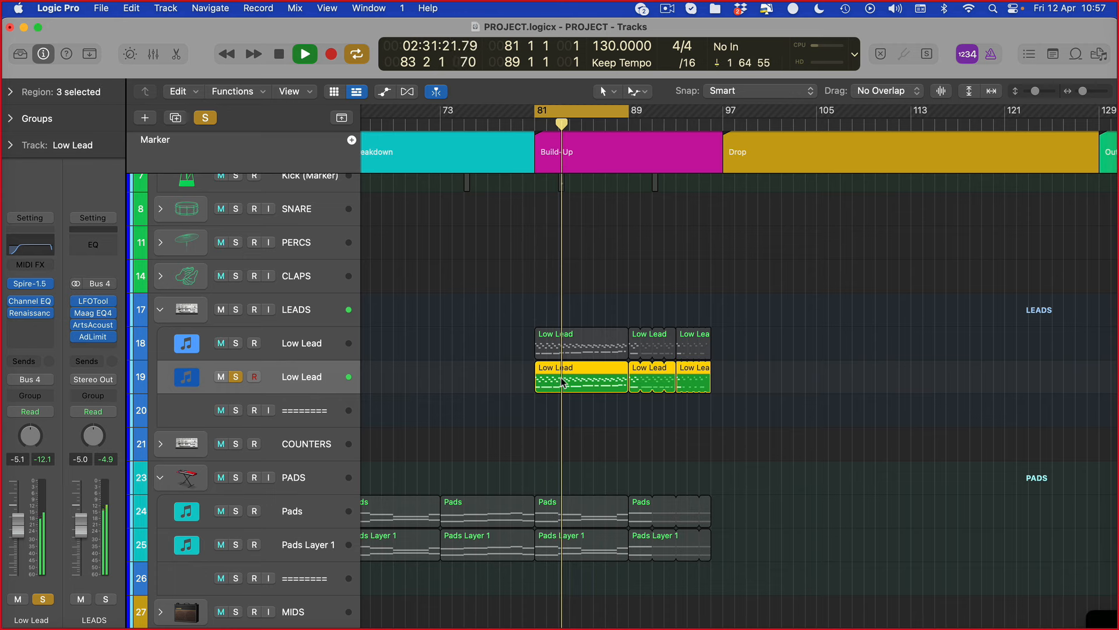
key(p)
key(super+a)
key(alt+shift+Up)
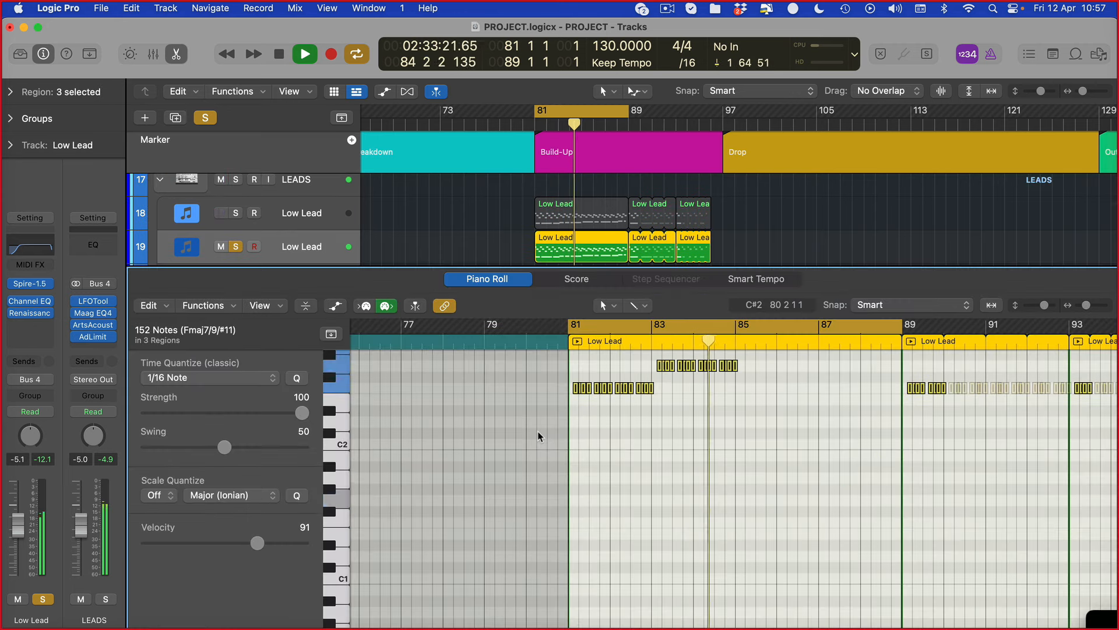
Load the LD - Lead Morphable ST preset in the duplicate Low Lead's Spire and check its reverb and delay settings.
key(v)
click(586, 250)
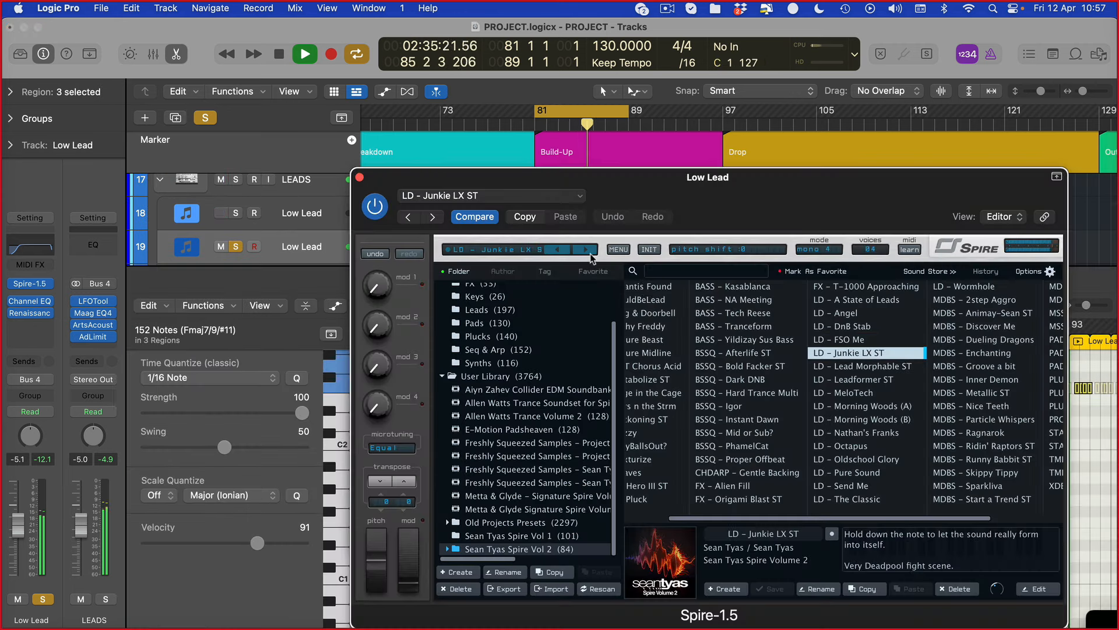
click(587, 250)
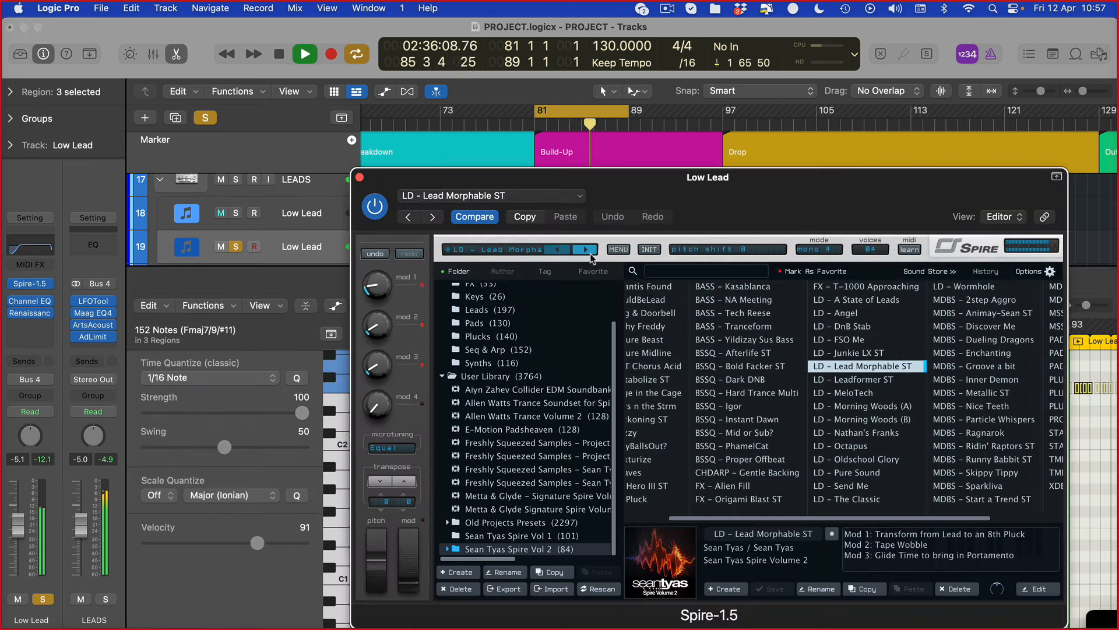
click(526, 252)
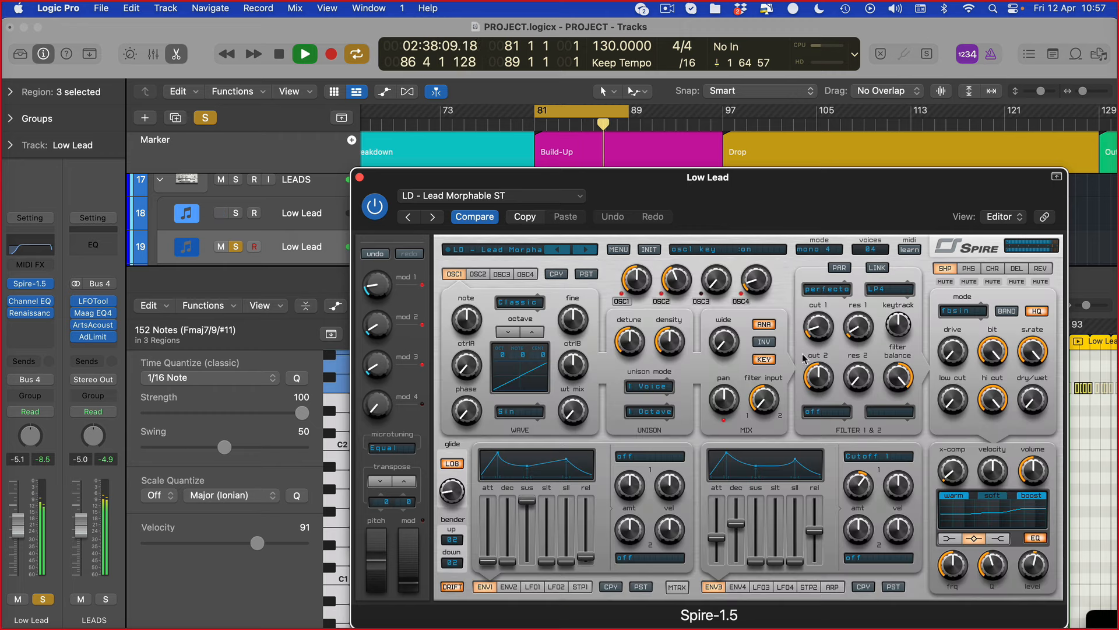
click(1041, 269)
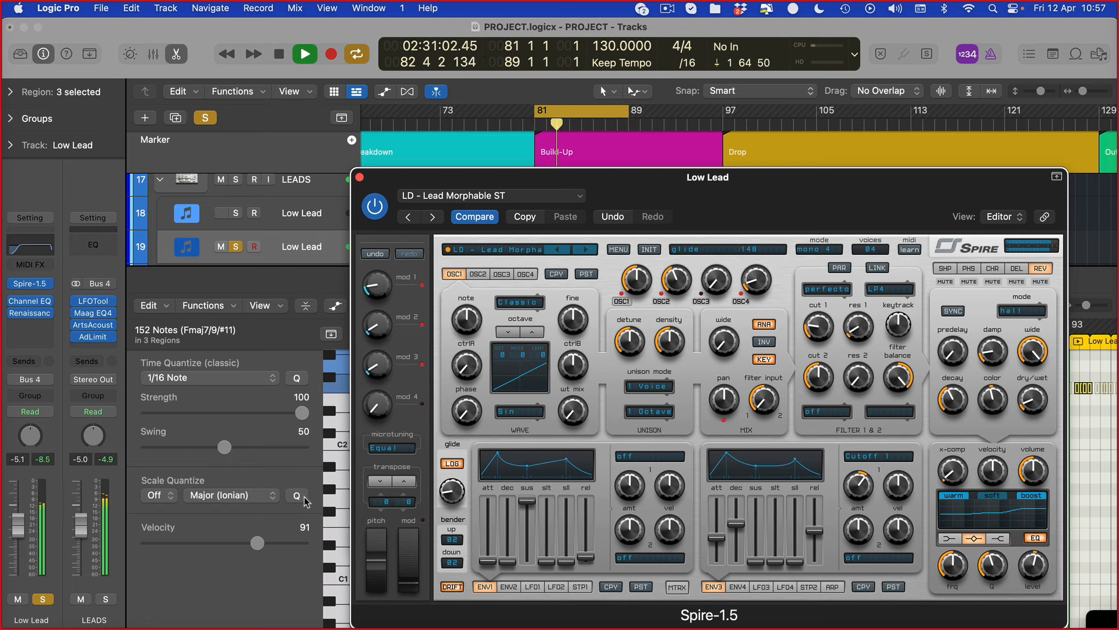
click(1017, 268)
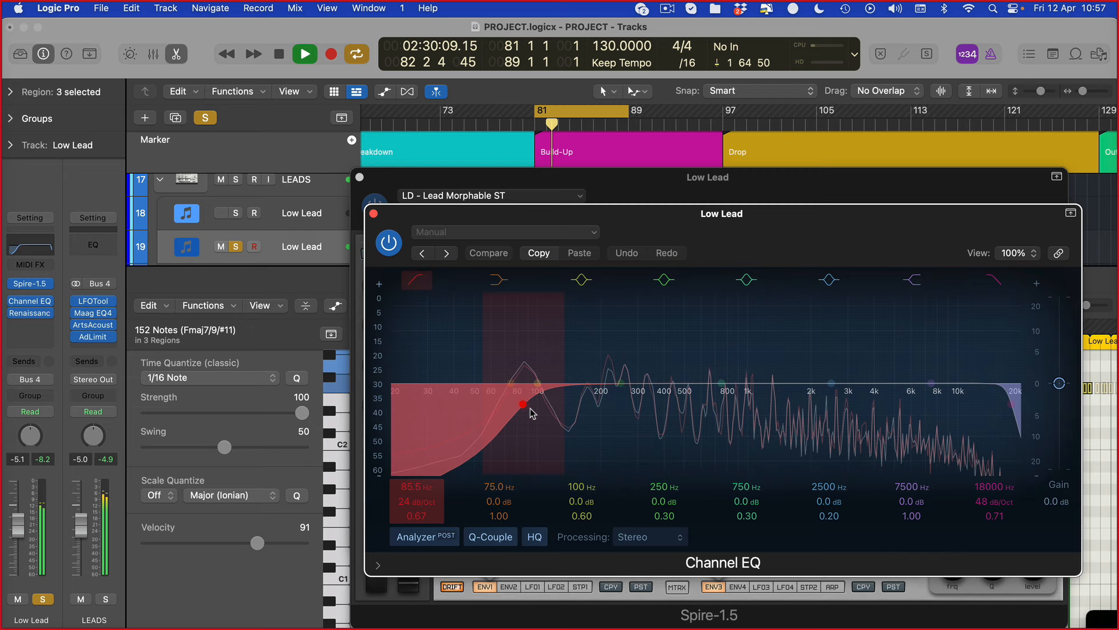
Recall the default setting of the duplicate Low Lead's Channel EQ and set its Renaissance Axx threshold to -3.0.
click(460, 232)
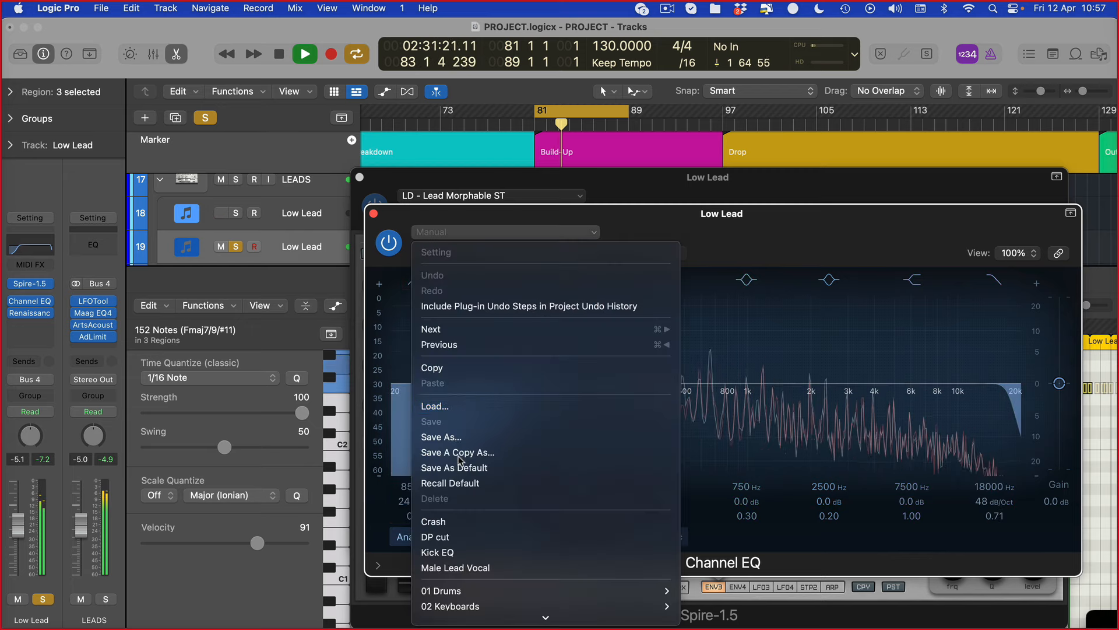
click(461, 485)
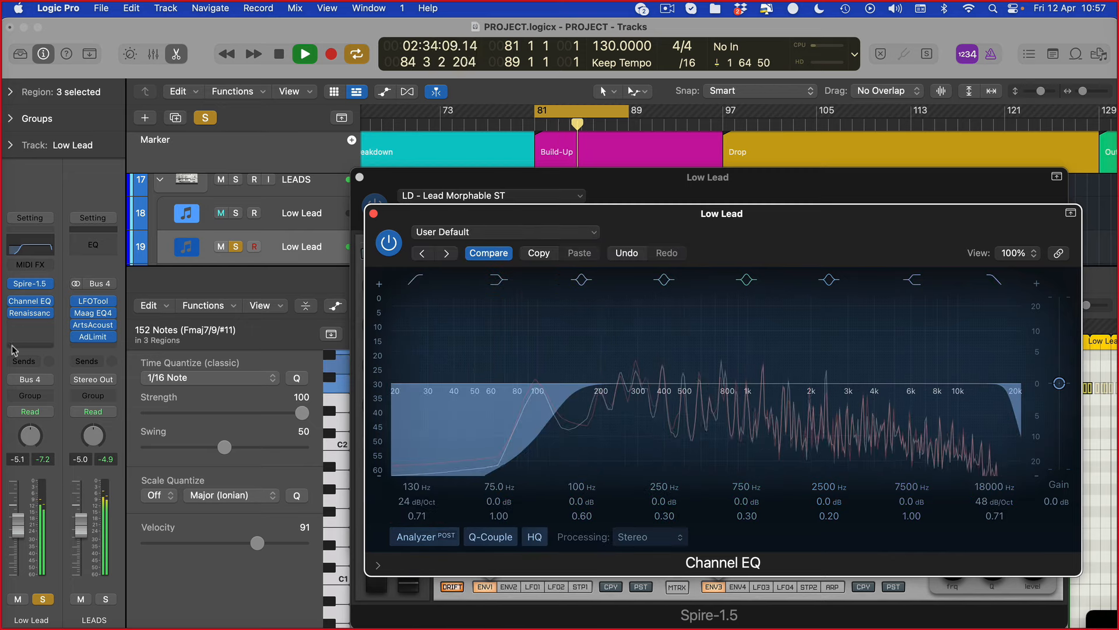
click(29, 314)
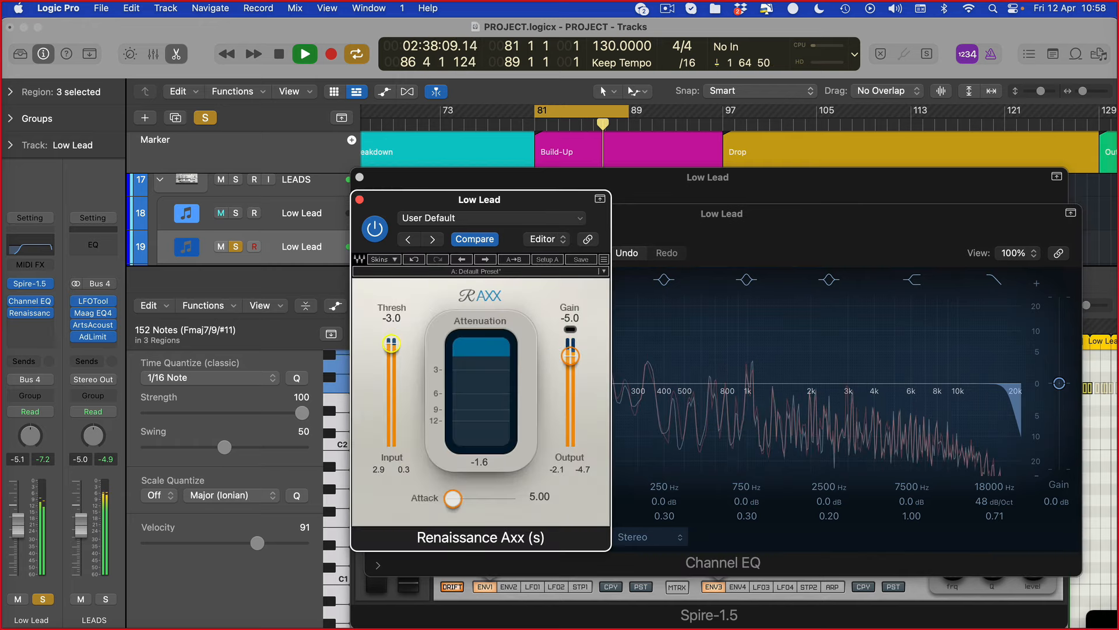
Audition both Low Leads soloed with the Sub Bass (Drone), lower the duplicate lead's volume to -9.0, and clear all solos.
key(v)
scroll(583, 499, down, 3)
scroll(617, 502, up, 3)
key(p)
click(236, 212)
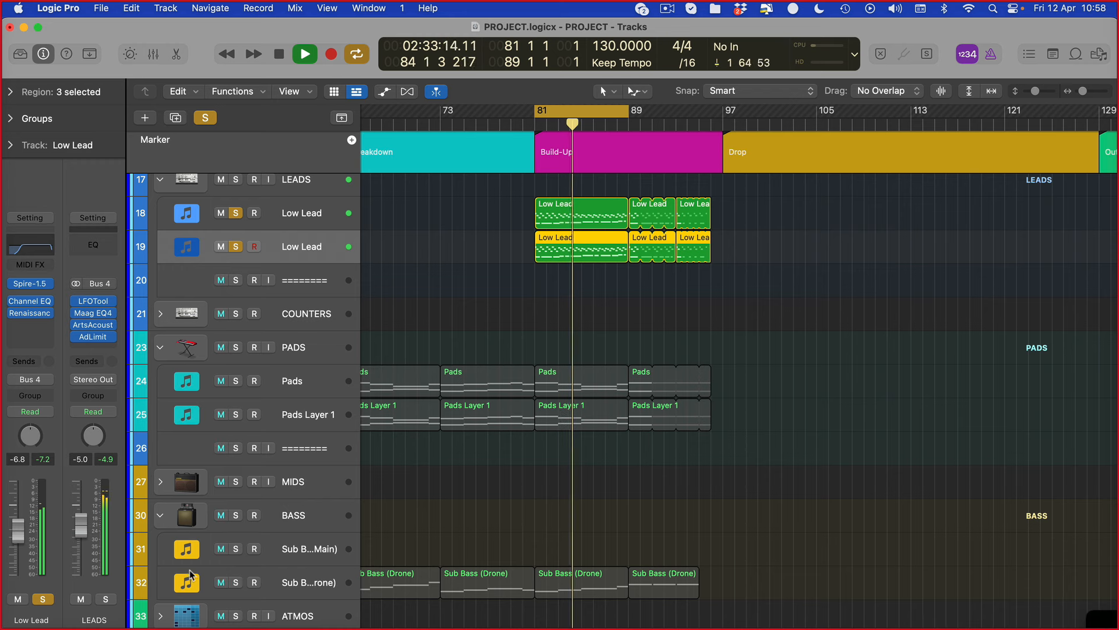
click(235, 582)
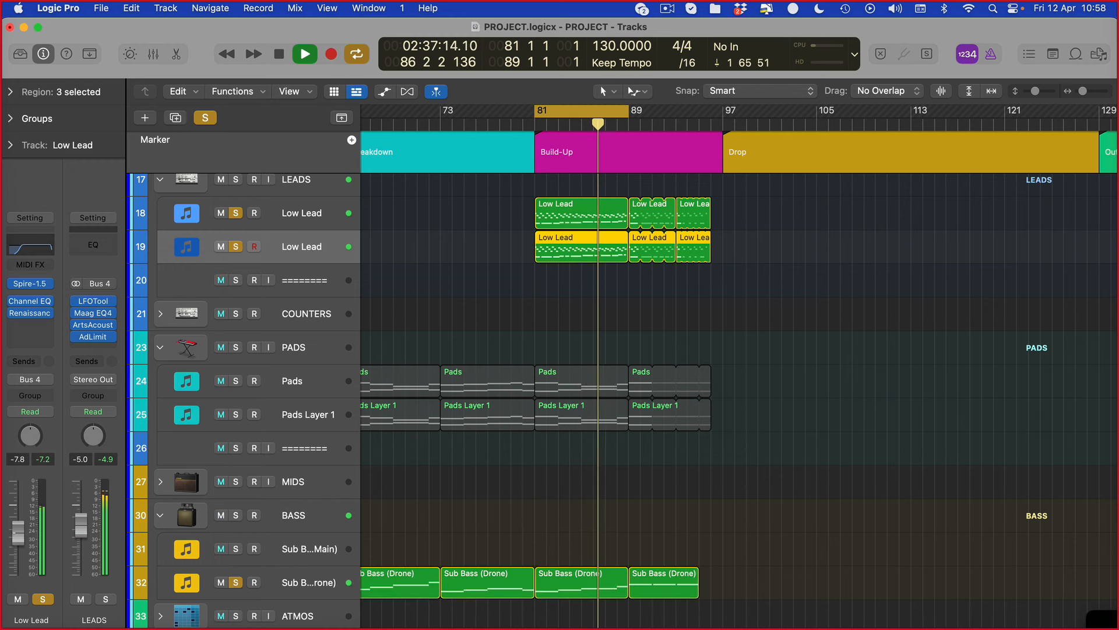
key(space)
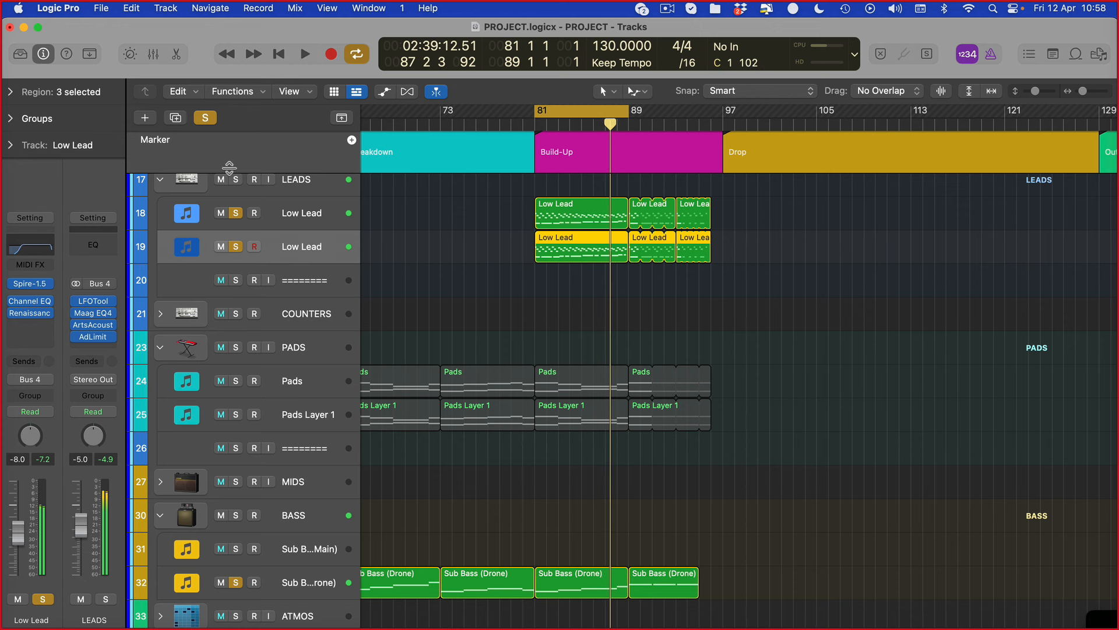
click(209, 120)
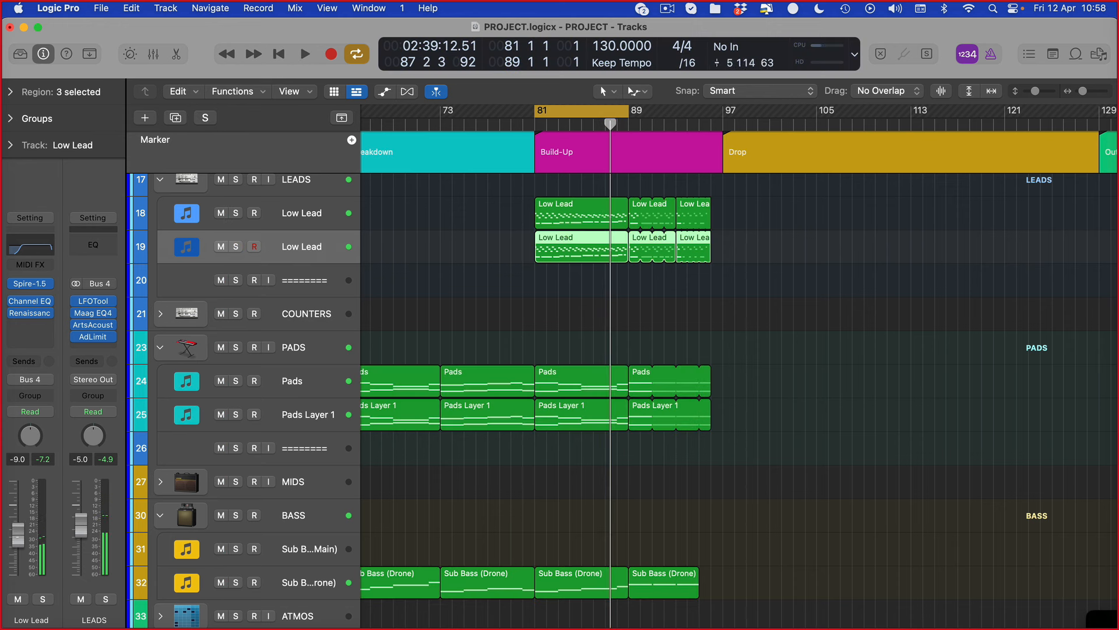
Duplicate the Pads Layer 1 track with a copy of its four regions and solo the new track.
click(296, 420)
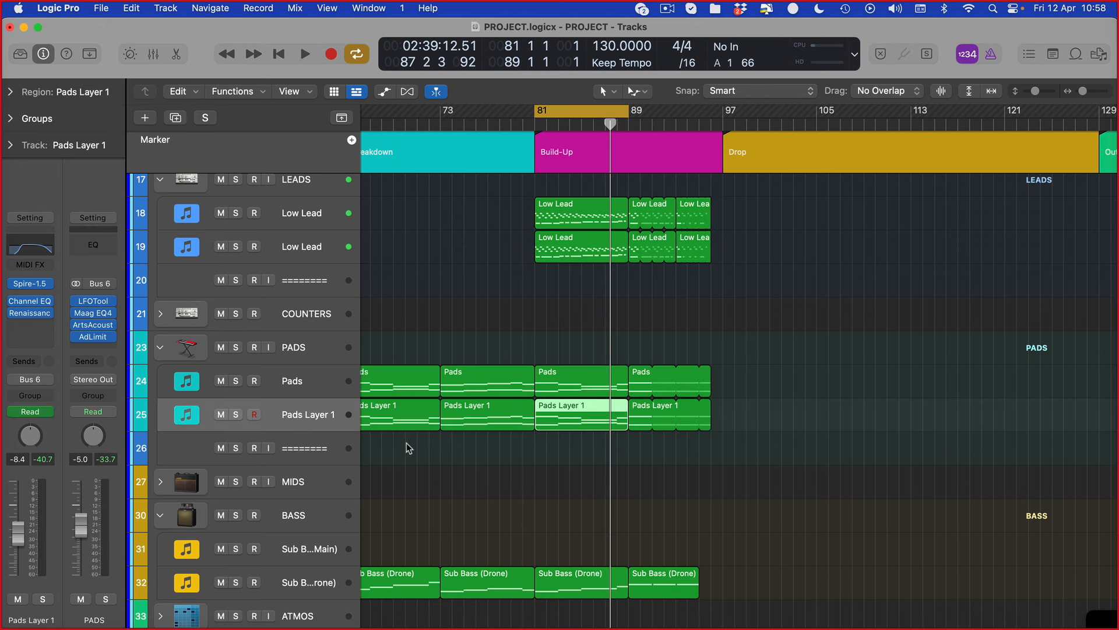
key(super+d)
scroll(722, 417, down, 3)
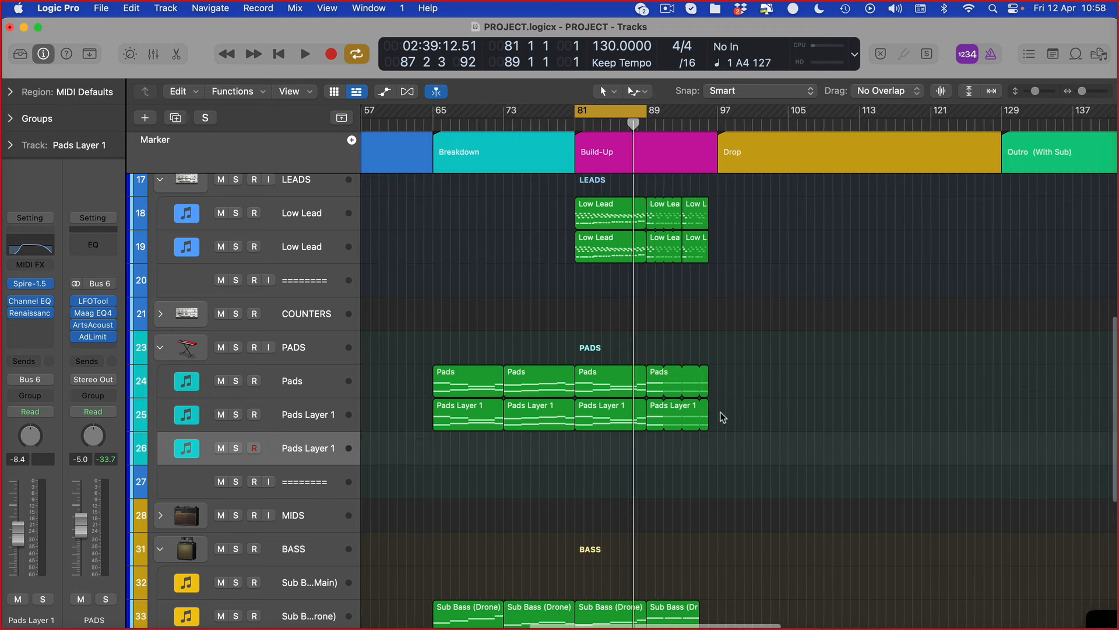
drag(762, 404, 445, 438)
key(Return)
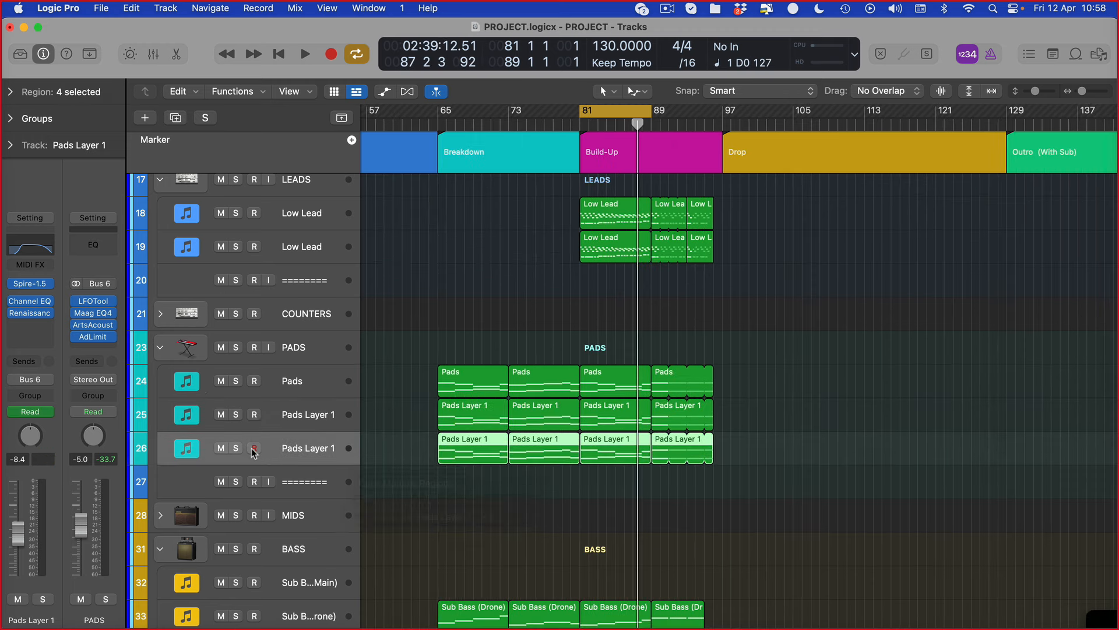
click(236, 449)
scroll(596, 347, up, 3)
scroll(618, 402, right, 3)
key(space)
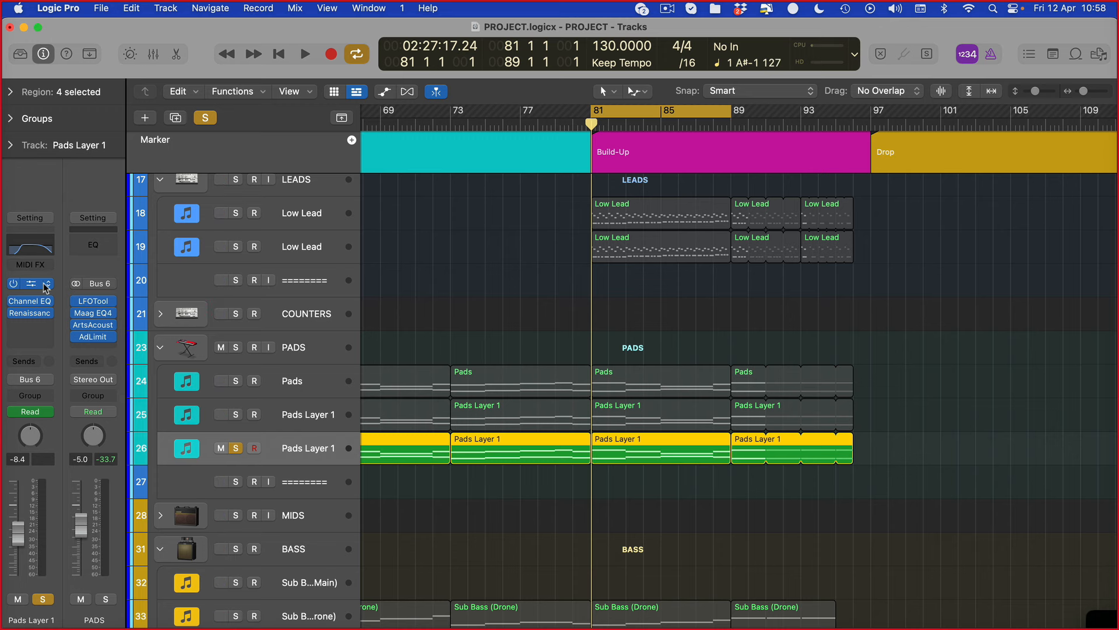
Recall the default setting of the Channel EQ on the duplicate Pads Layer 1 track.
click(39, 215)
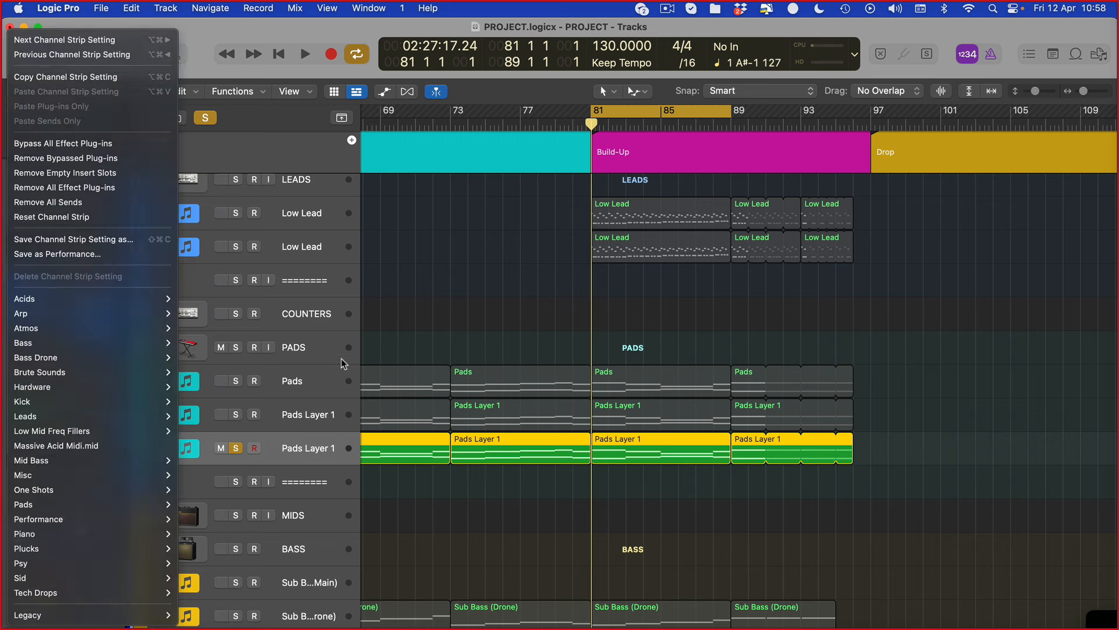
click(341, 359)
click(31, 303)
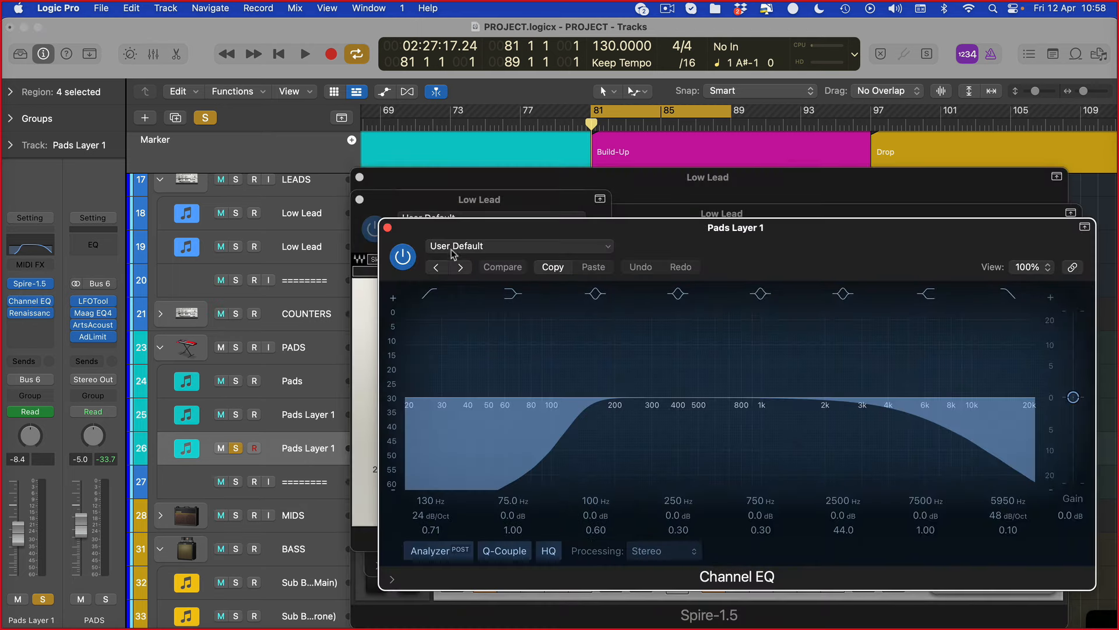
click(455, 247)
click(488, 500)
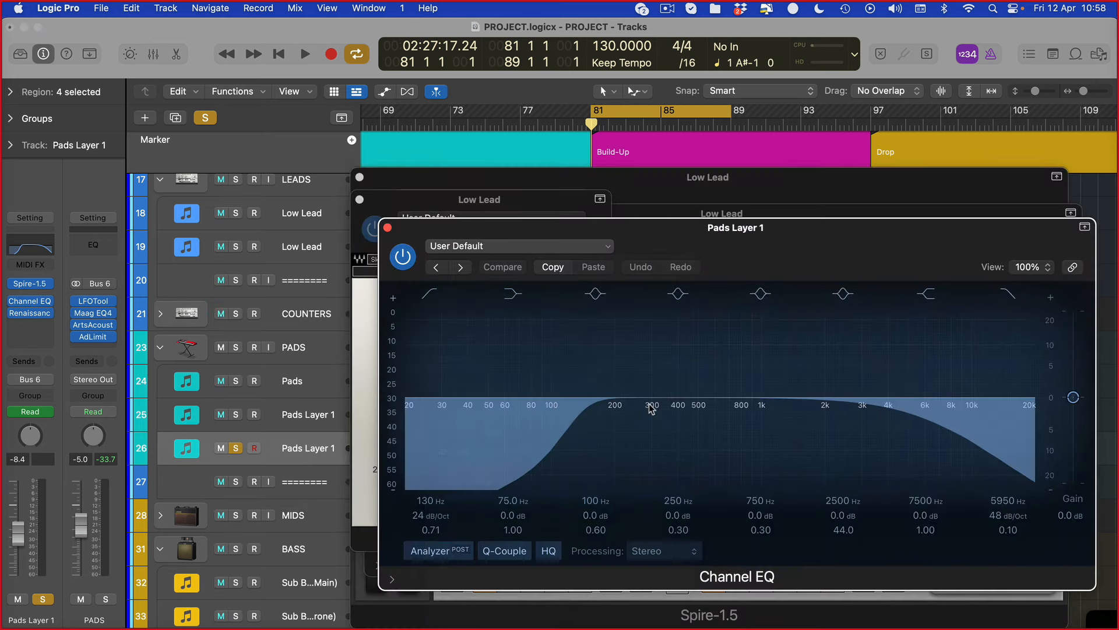
key(v)
Replace the Spire instrument on the duplicate Pads Layer 1 track with Spectrasonics Omnisphere.
click(50, 285)
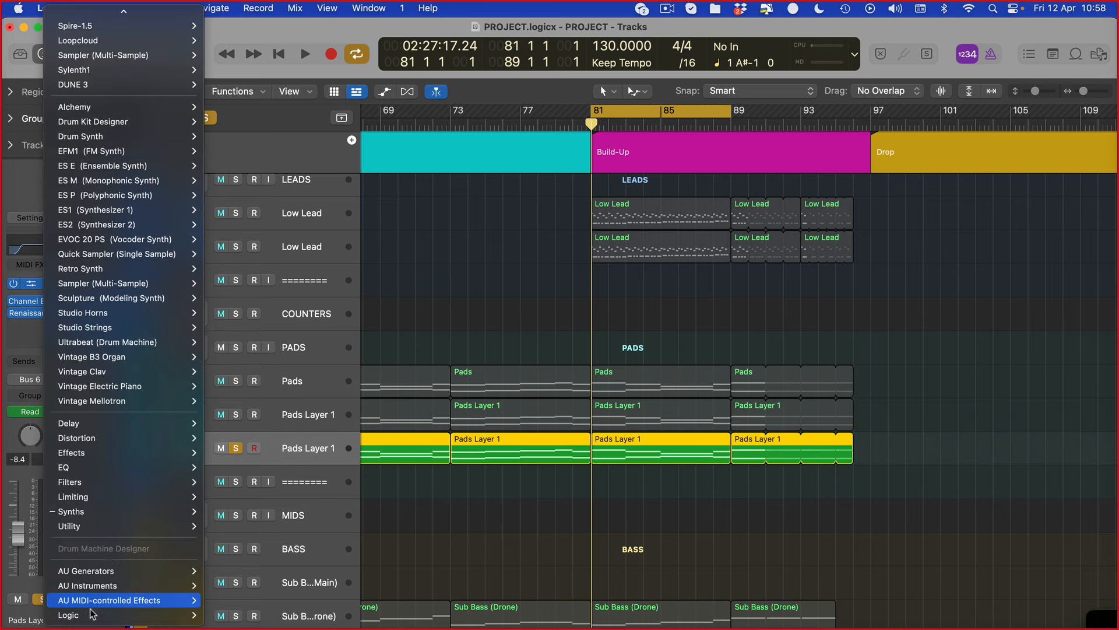
mouse_move(141, 585)
mouse_move(251, 572)
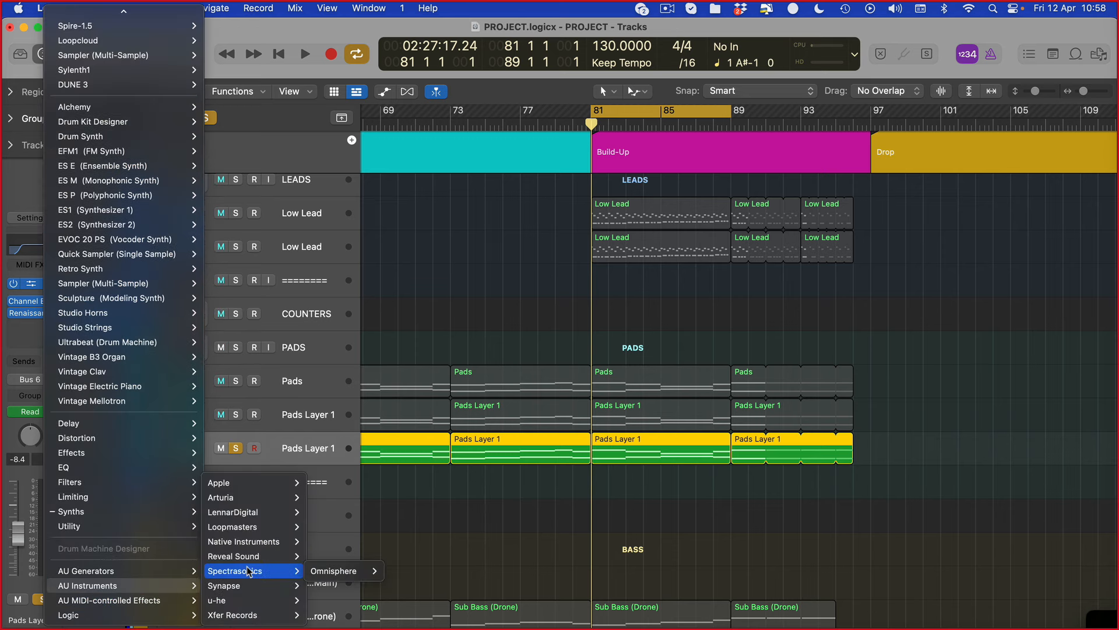
click(352, 574)
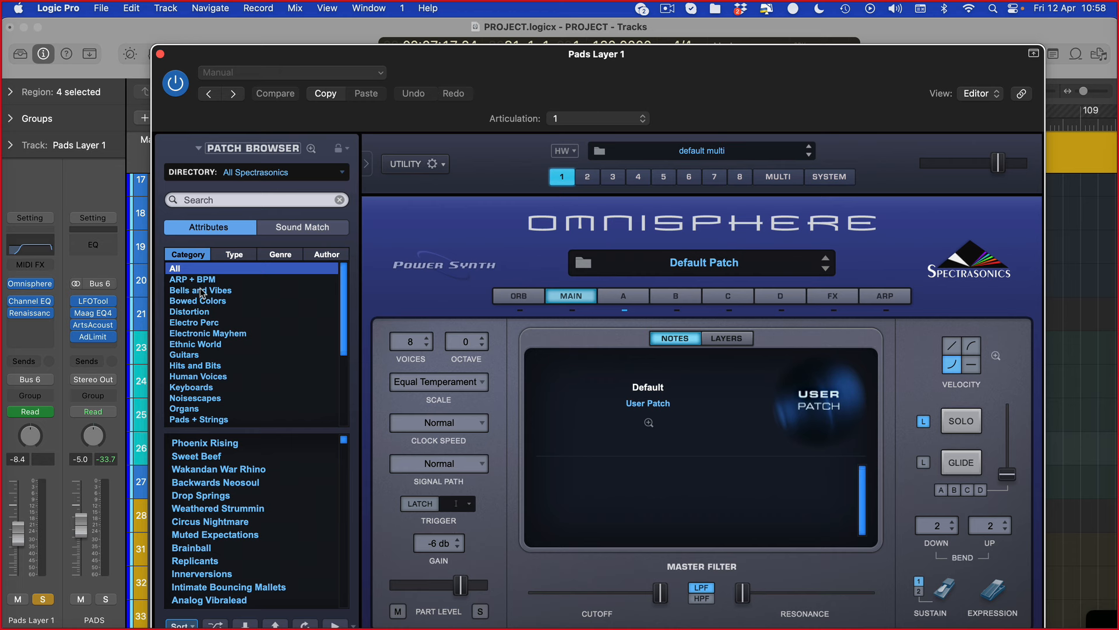
Browse Omnisphere's PlugInGuru MegaMagic PADS user directory and filter its patches to the Pads + Strings category.
click(245, 172)
mouse_move(282, 299)
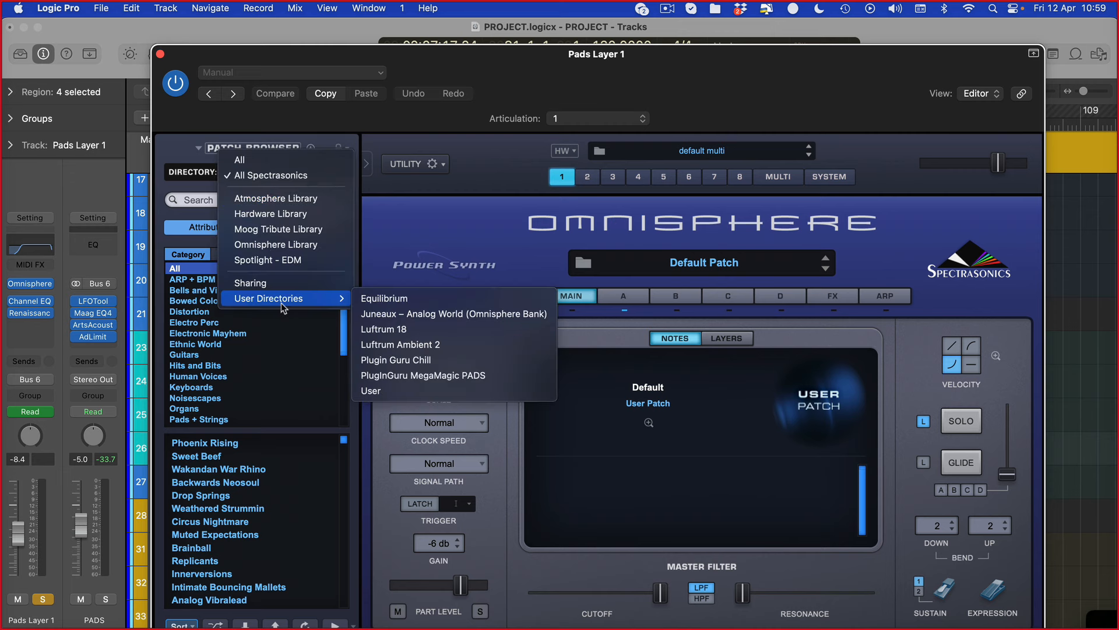
click(413, 376)
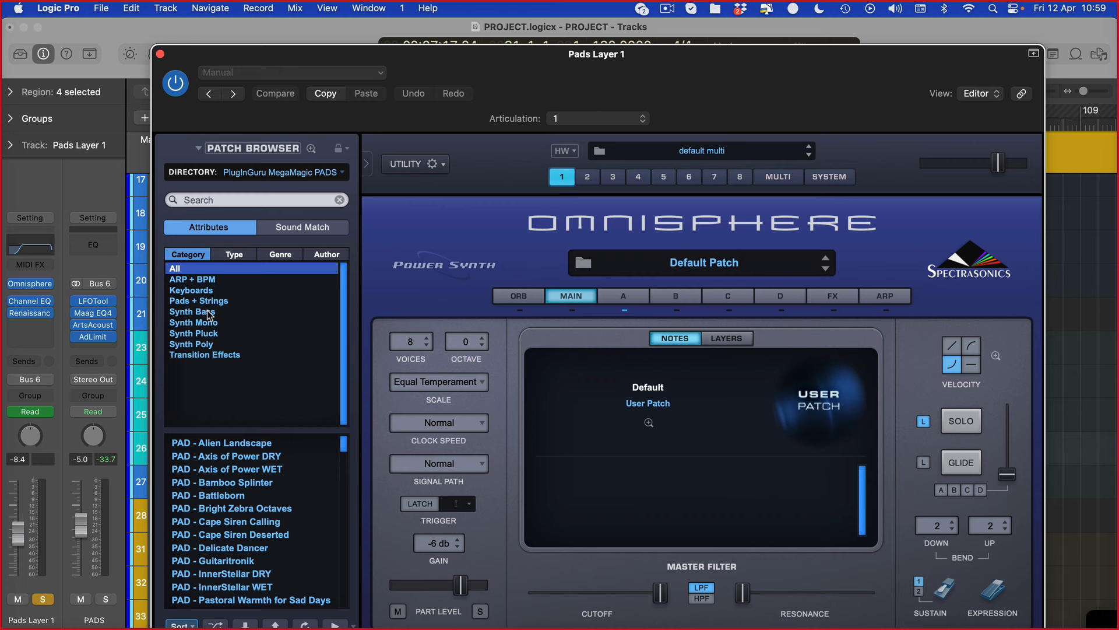
click(218, 312)
click(211, 290)
click(204, 301)
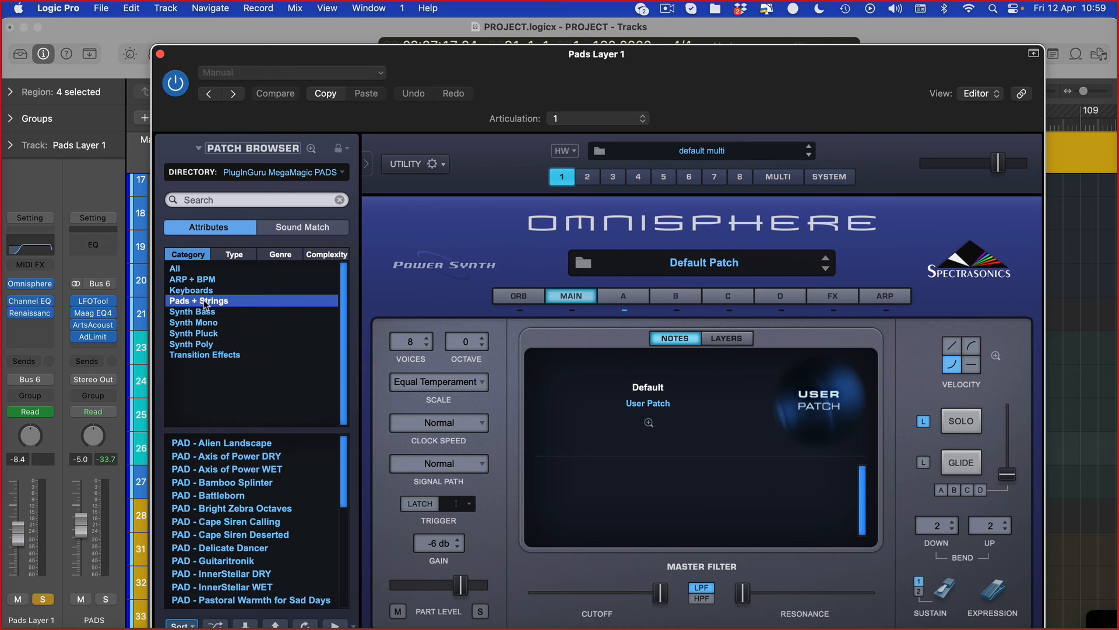
Audition the PAD - Delicate Dancer and PAD - Guitaritronik patches during playback and load PAD - InnerStellar WET.
click(262, 548)
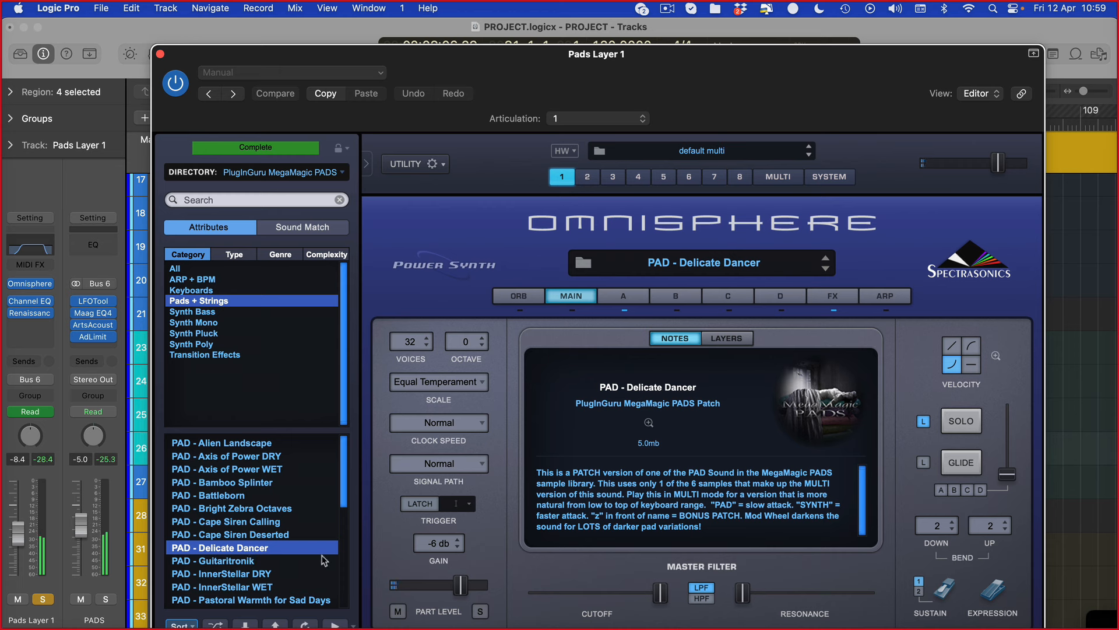
click(232, 566)
click(241, 587)
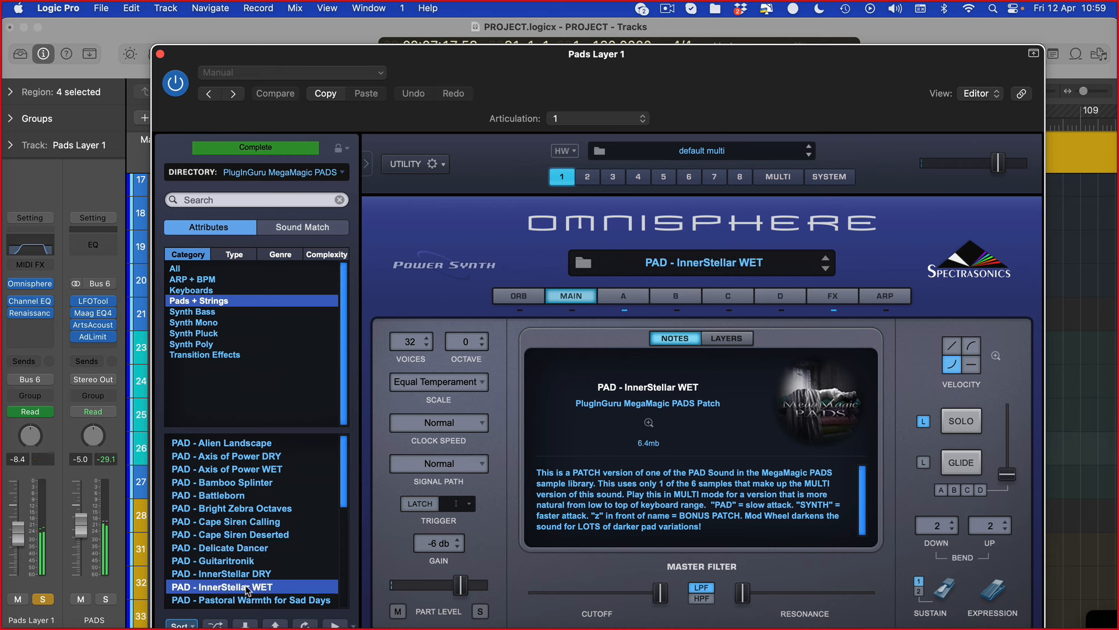
scroll(220, 593, down, 3)
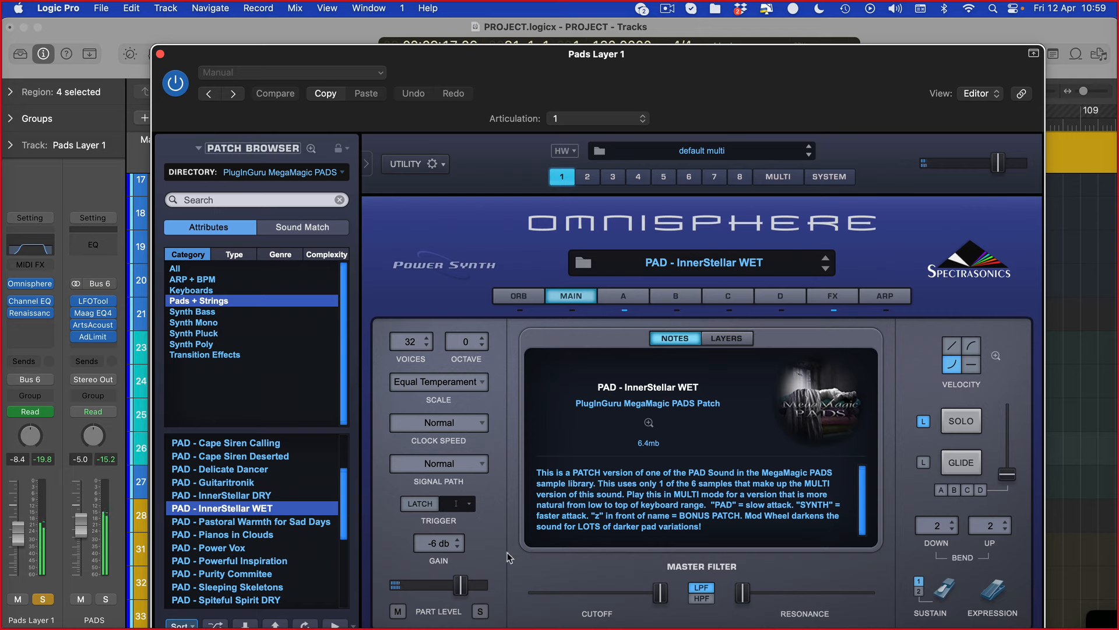
Close Omnisphere and open the duplicate Pads Layer 1 track's four regions in the Piano Roll.
key(super+w)
click(926, 453)
scroll(914, 454, left, 3)
drag(937, 454, 465, 453)
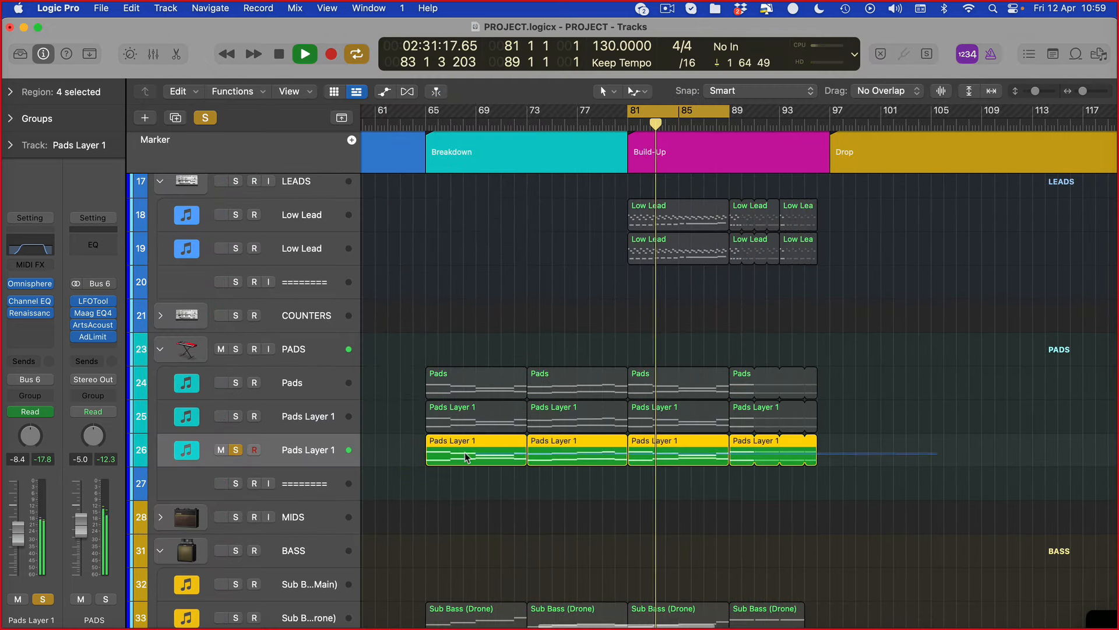
double_click(460, 452)
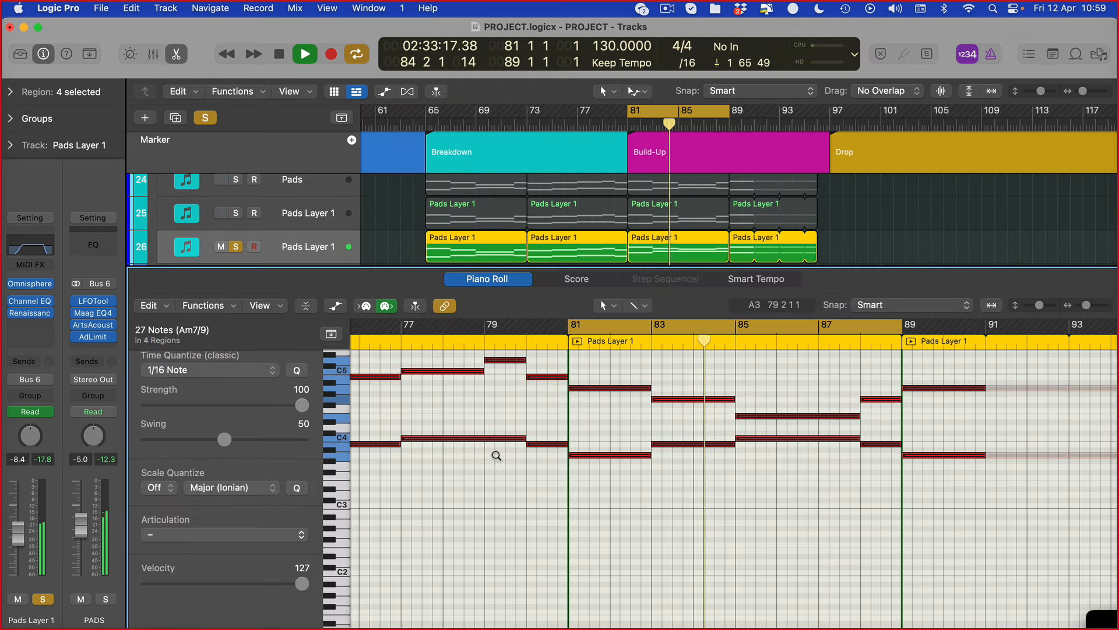
key(space)
key(space)
Load the PAD - Powerful Inspiration patch in Omnisphere and lower the duplicate Pads Layer 1 track's volume to -9.8.
click(29, 283)
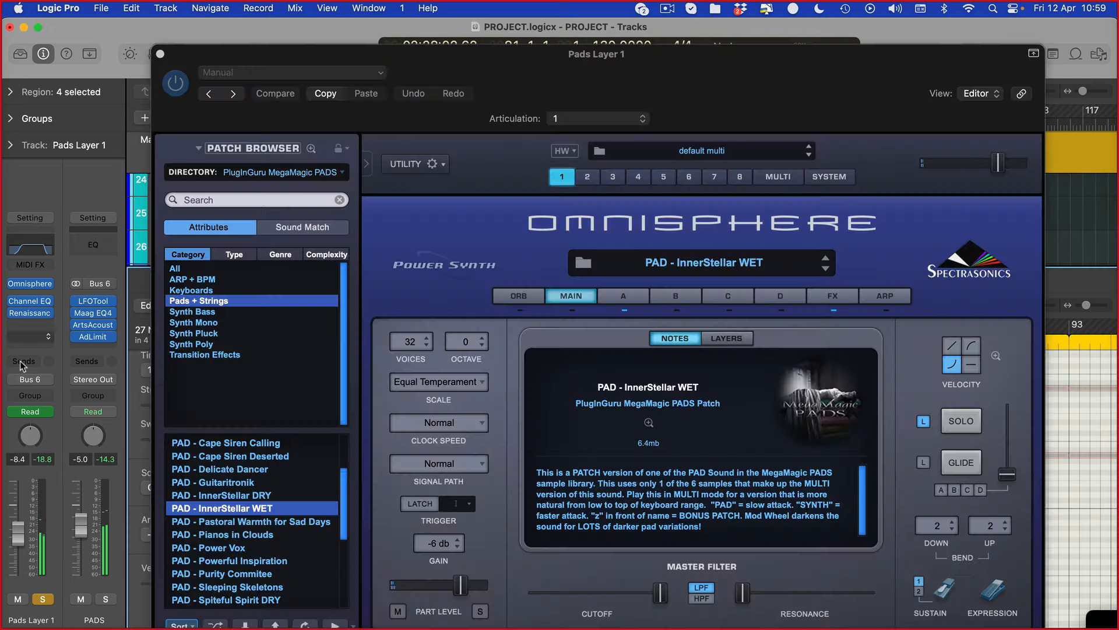
click(236, 560)
drag(18, 537, 18, 540)
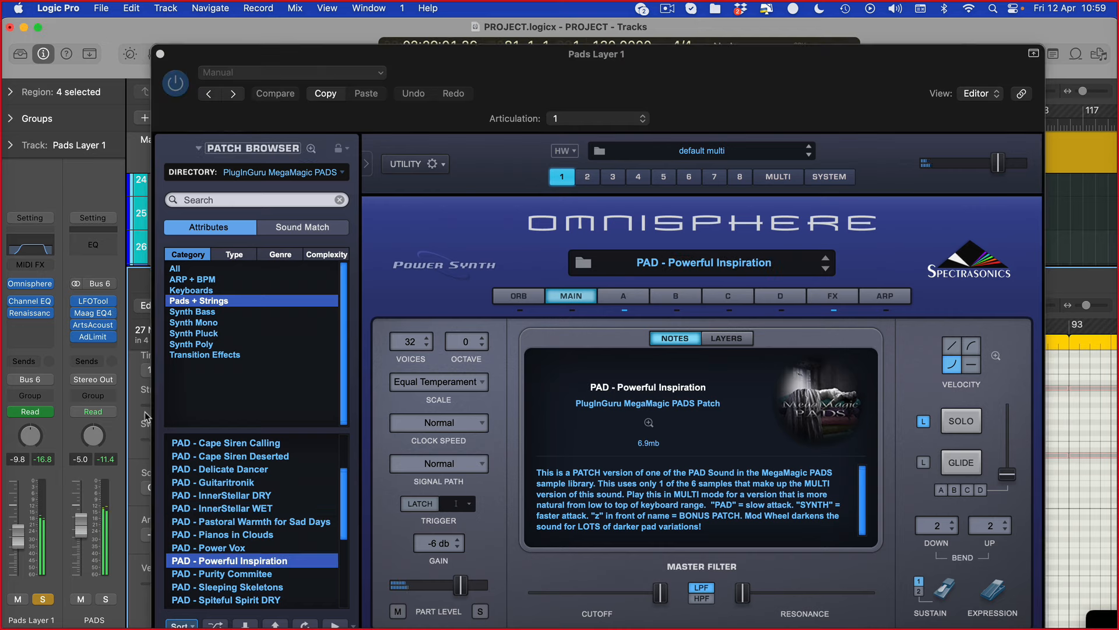
Reset the duplicate pad's Channel EQ to its default setting and close the plug-in windows during playback.
click(43, 251)
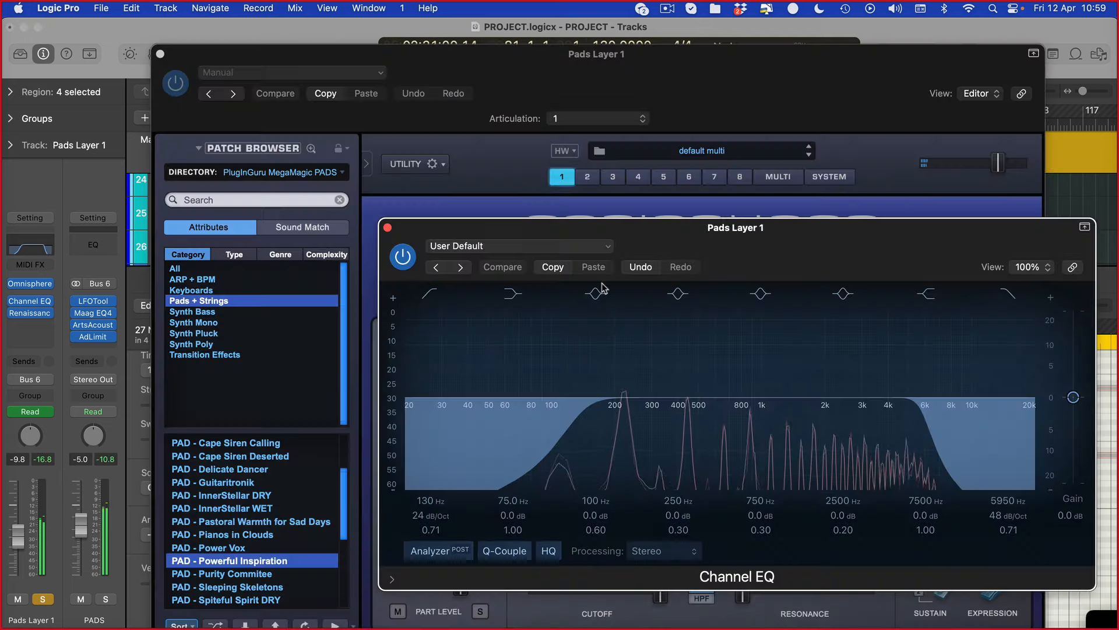
click(533, 244)
click(512, 500)
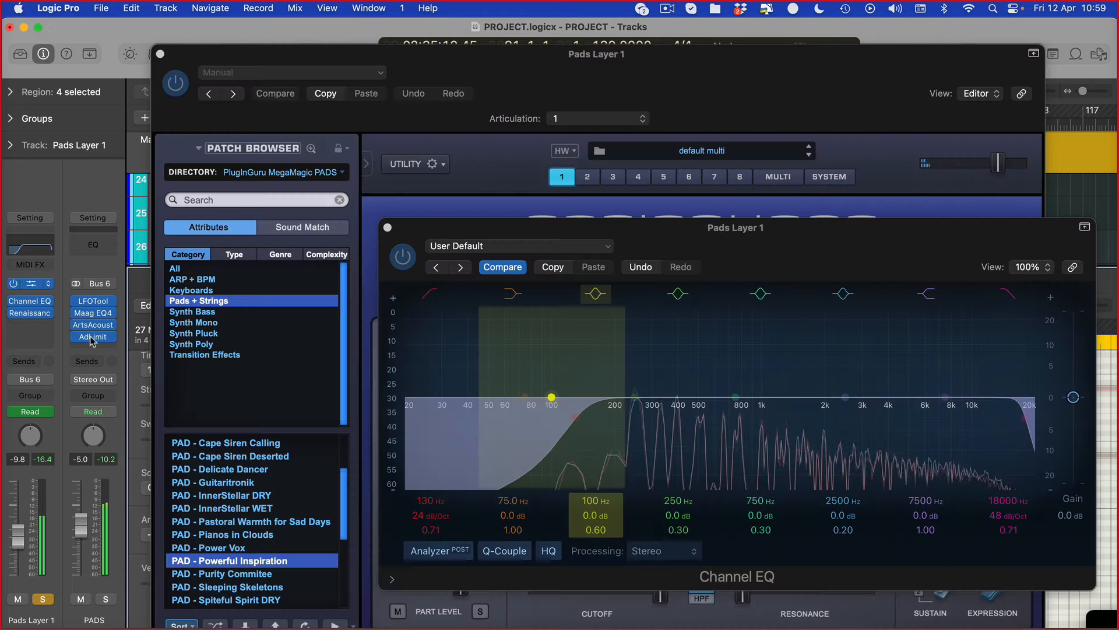
key(cmd+w)
click(251, 521)
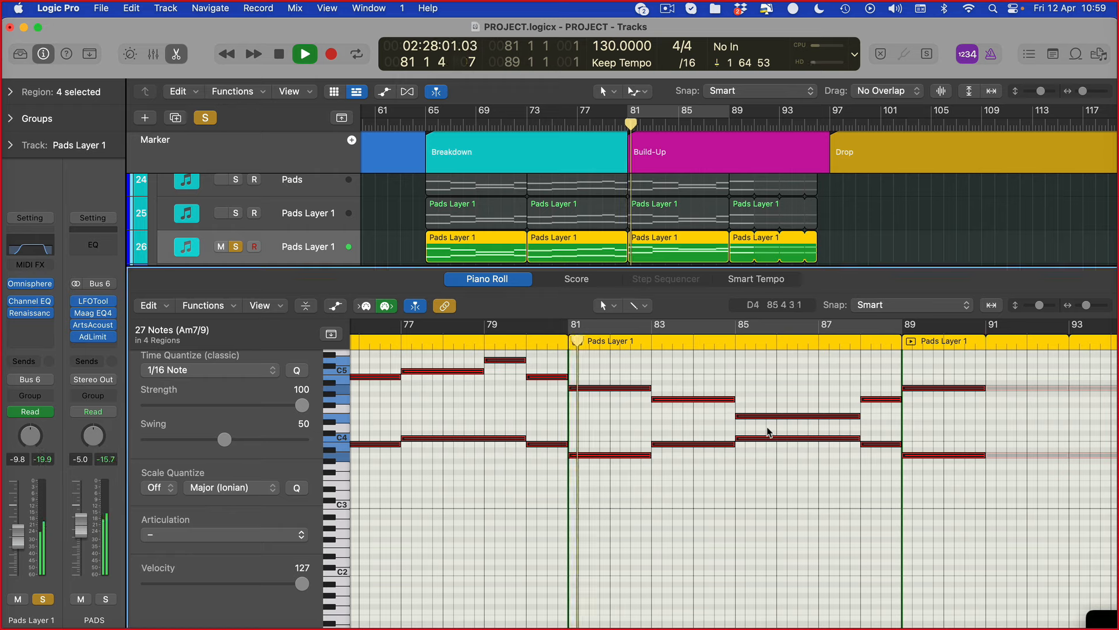
Close the Piano Roll, show track automation and recall the default setting in the duplicate Pads Layer 1 track's Channel EQ.
key(e)
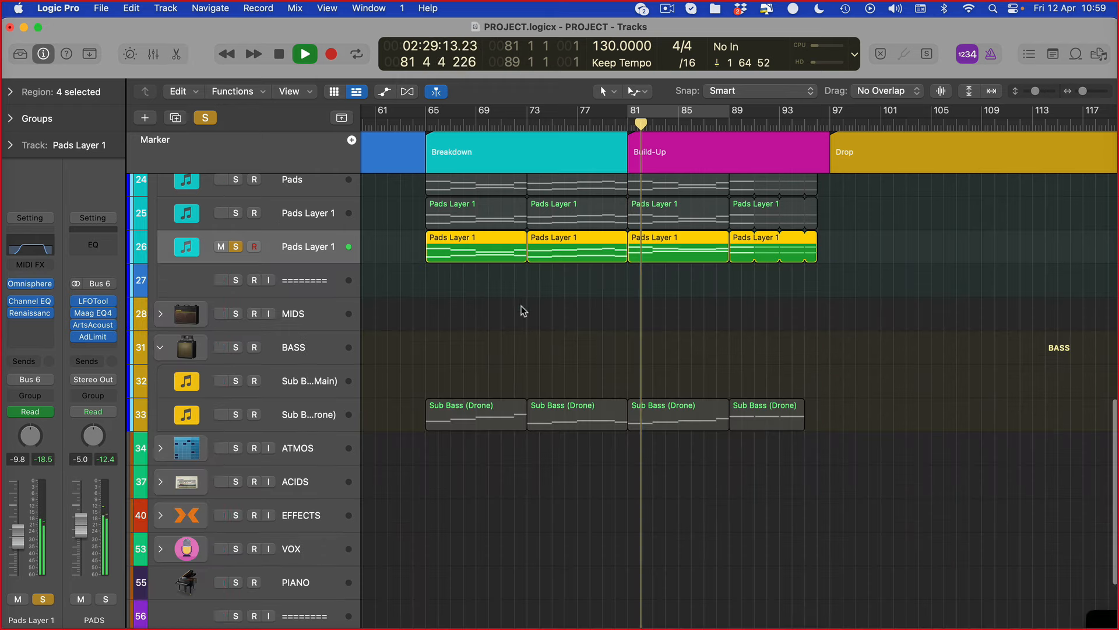
key(a)
click(269, 279)
click(120, 268)
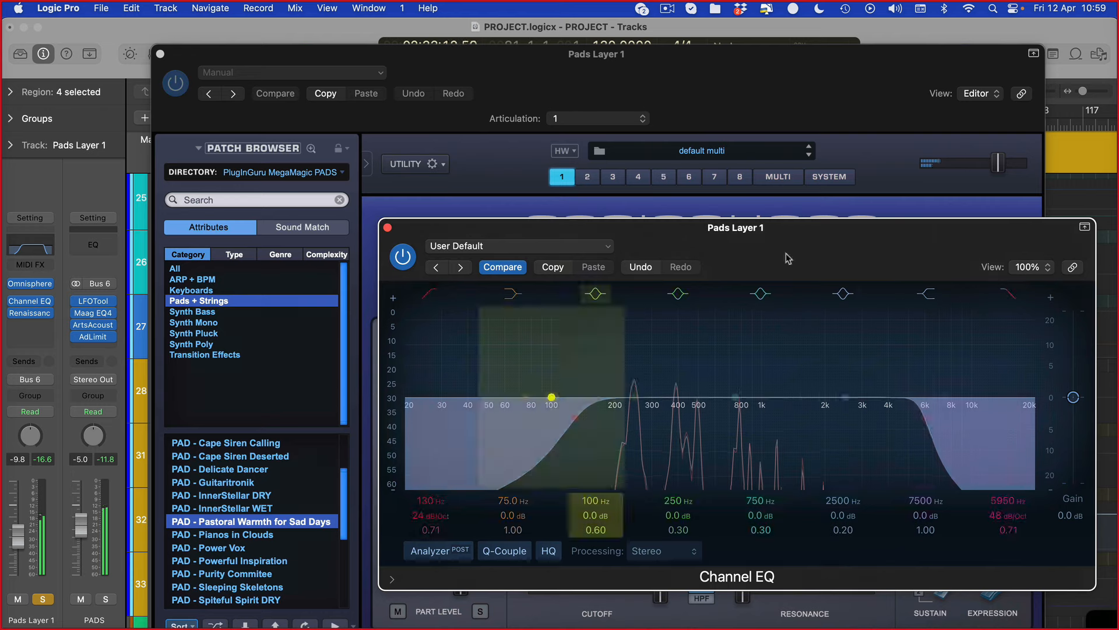
key(v)
click(513, 247)
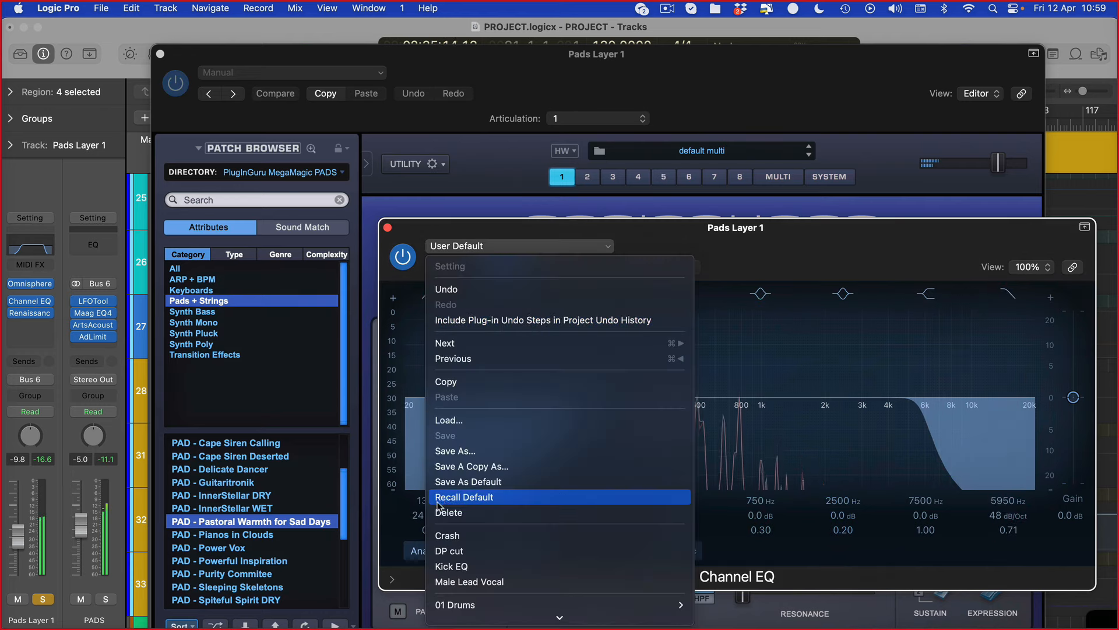
click(448, 498)
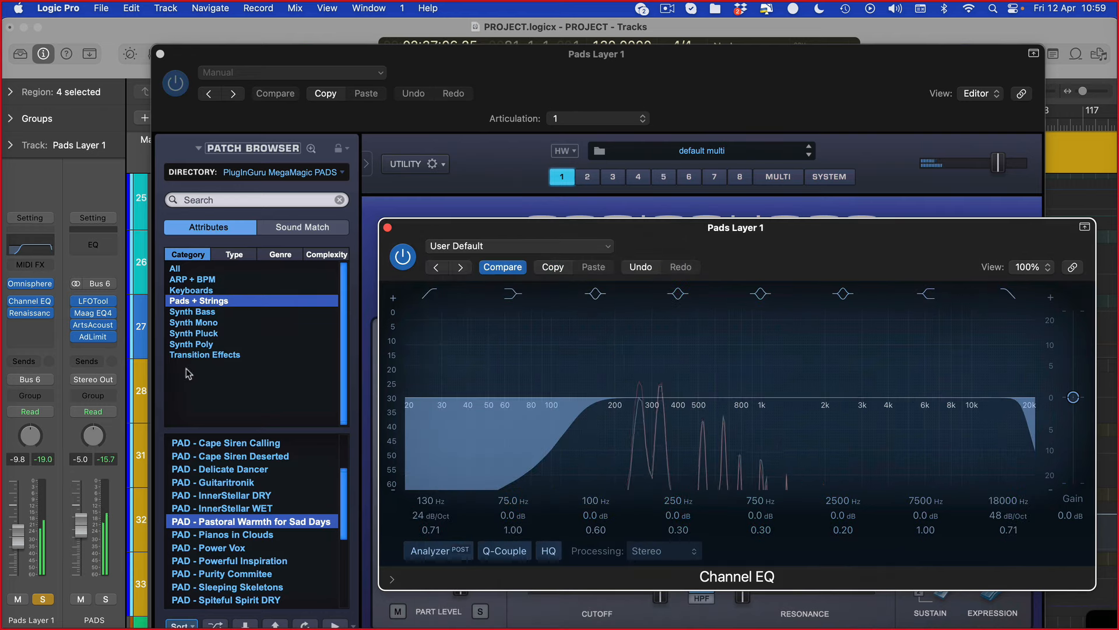
Load the PAD - InnerStellar WET patch in the duplicate Pads Layer 1 track's Omnisphere and hide the plug-in windows.
click(245, 542)
click(248, 509)
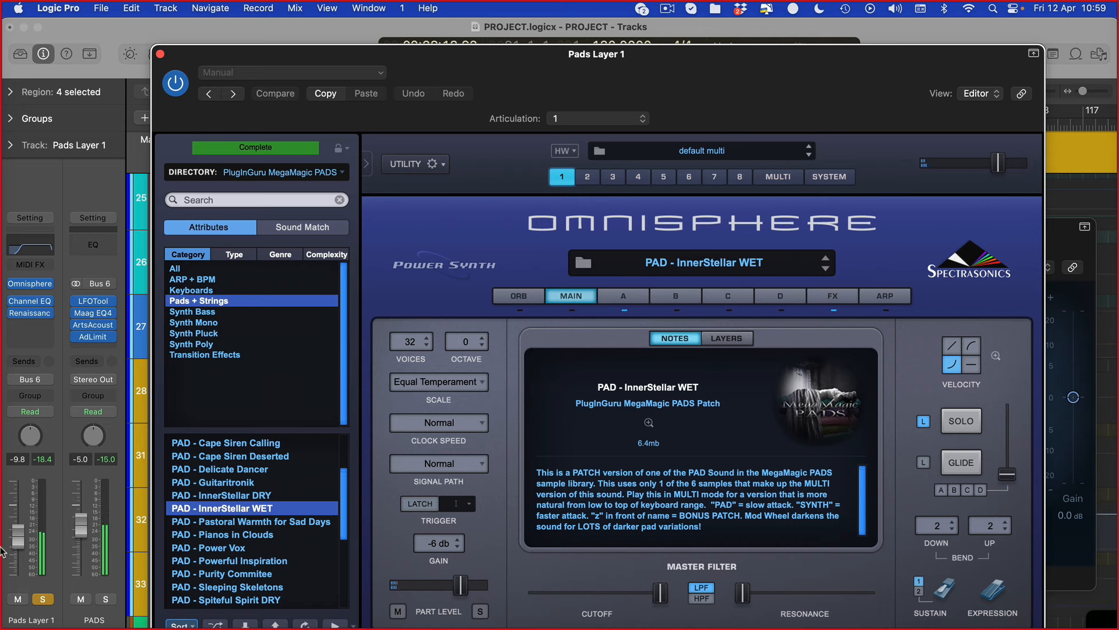
key(v)
Solo the Pads track and the original Pads Layer 1 track together with the duplicate.
scroll(215, 317, up, 2)
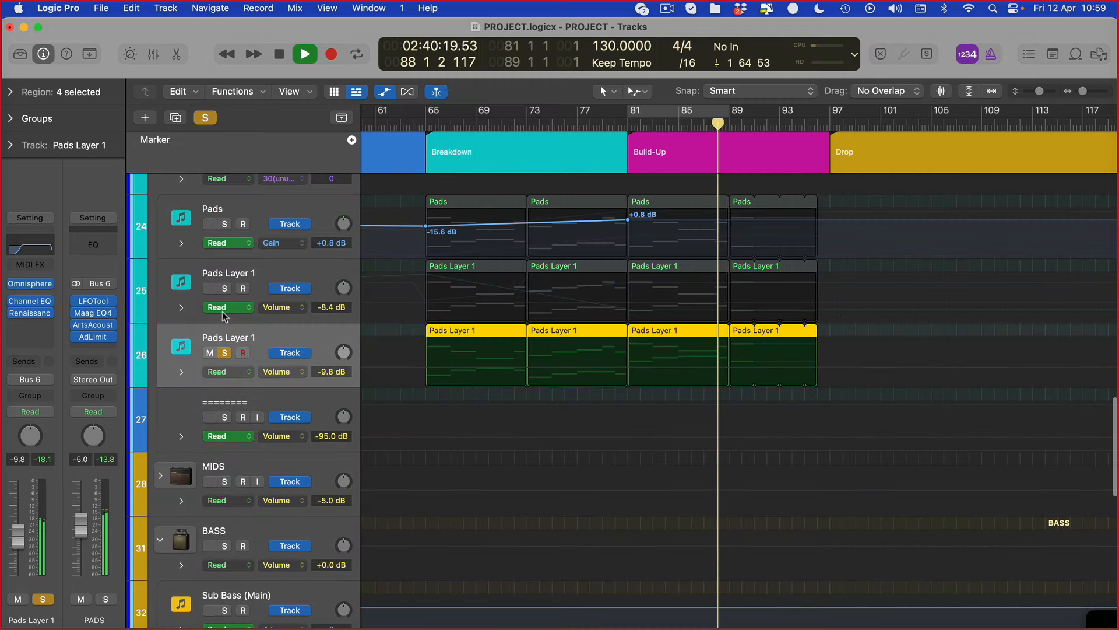
click(226, 289)
scroll(231, 296, up, 2)
click(226, 299)
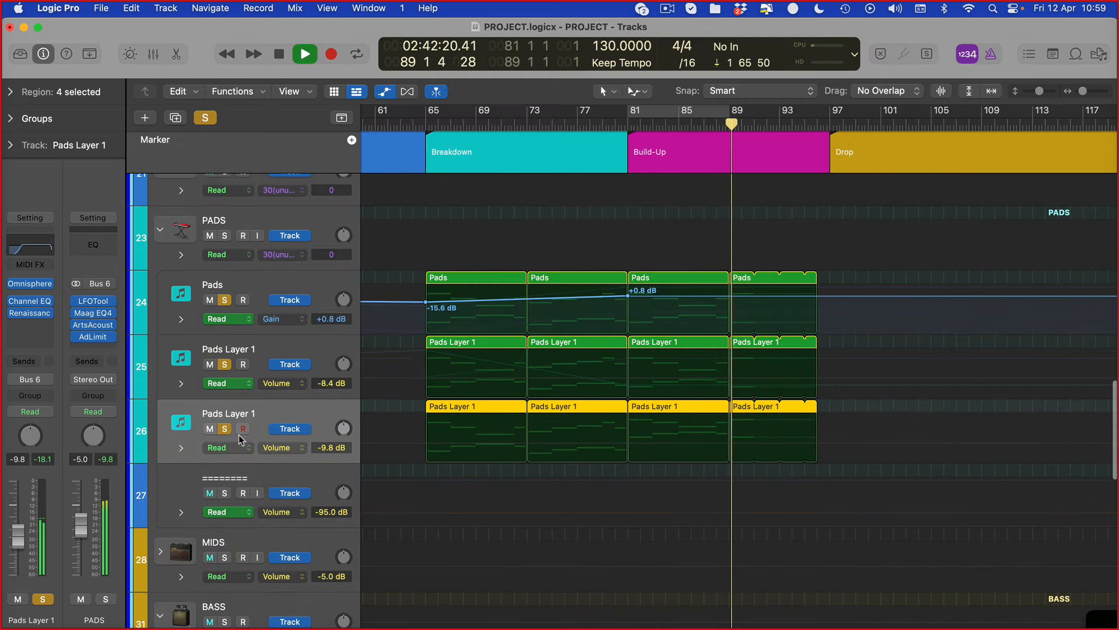
Set the duplicate Pads Layer 1 track's Renaissance Axx threshold to about -11.2 dB and hide the plug-in windows.
key(v)
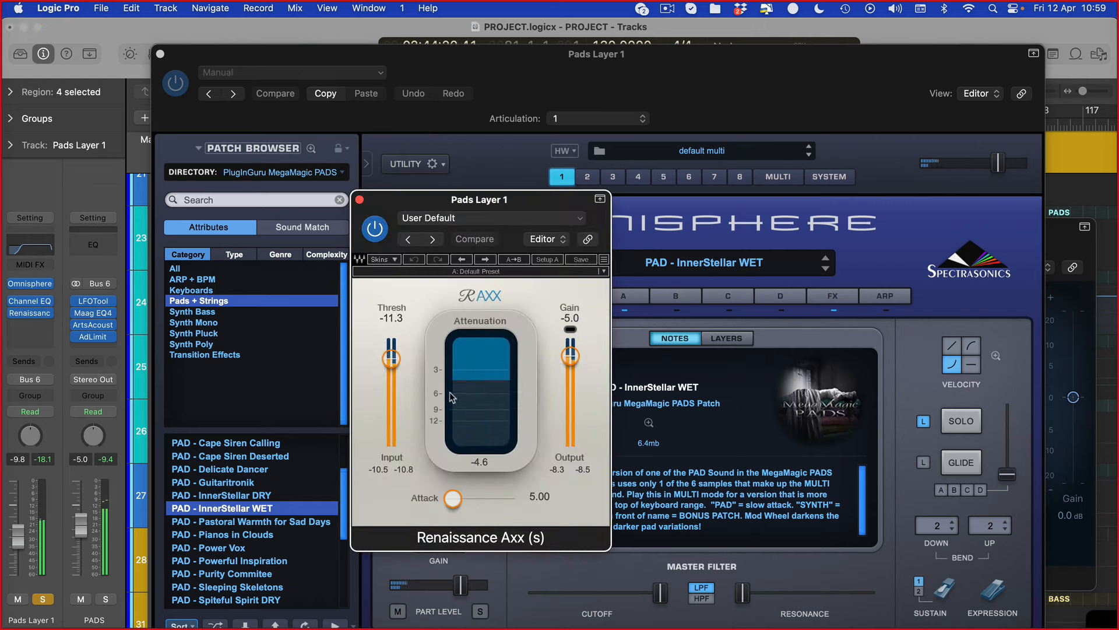
key(v)
scroll(414, 529, down, 7)
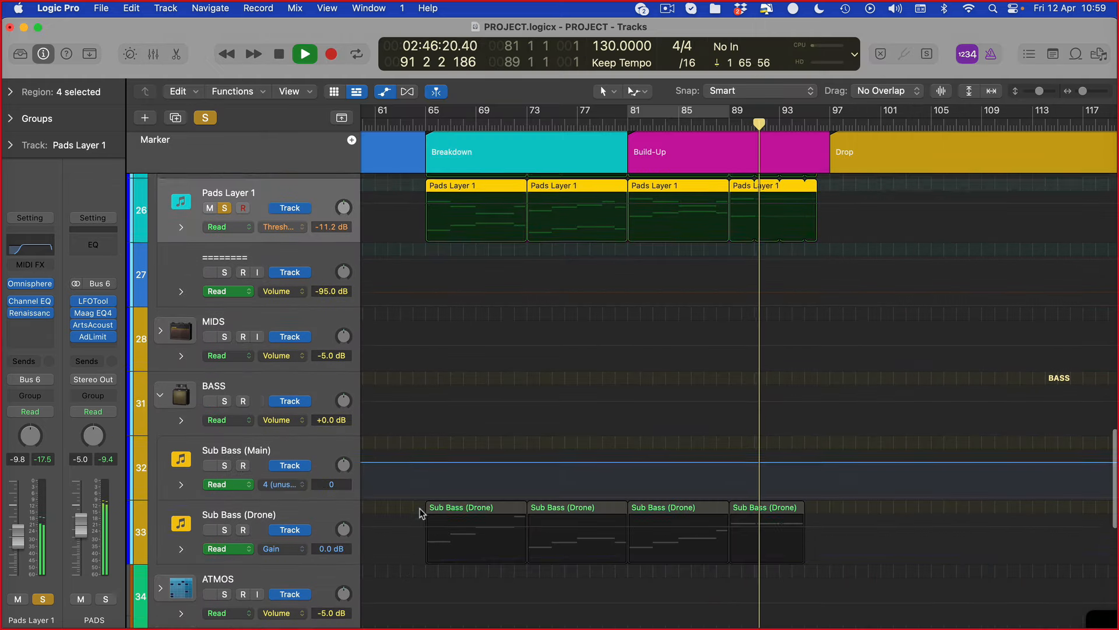
scroll(424, 510, up, 6)
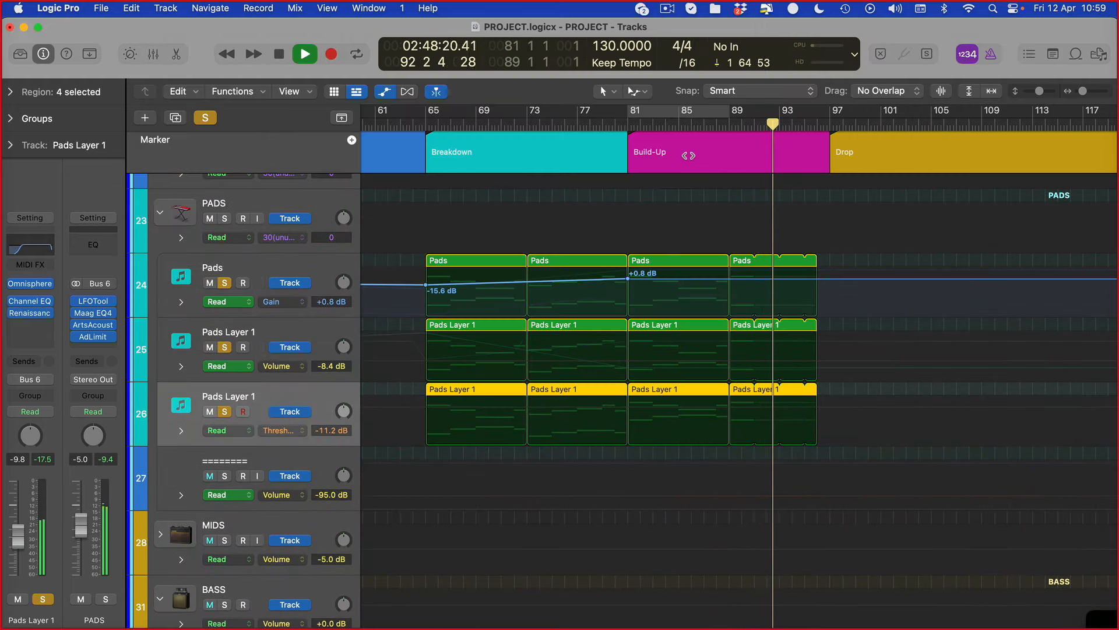
Turn on cycling for bars 81 to 89 and set the PADS stack's volume to -5.0 dB.
key(c)
scroll(541, 364, down, 7)
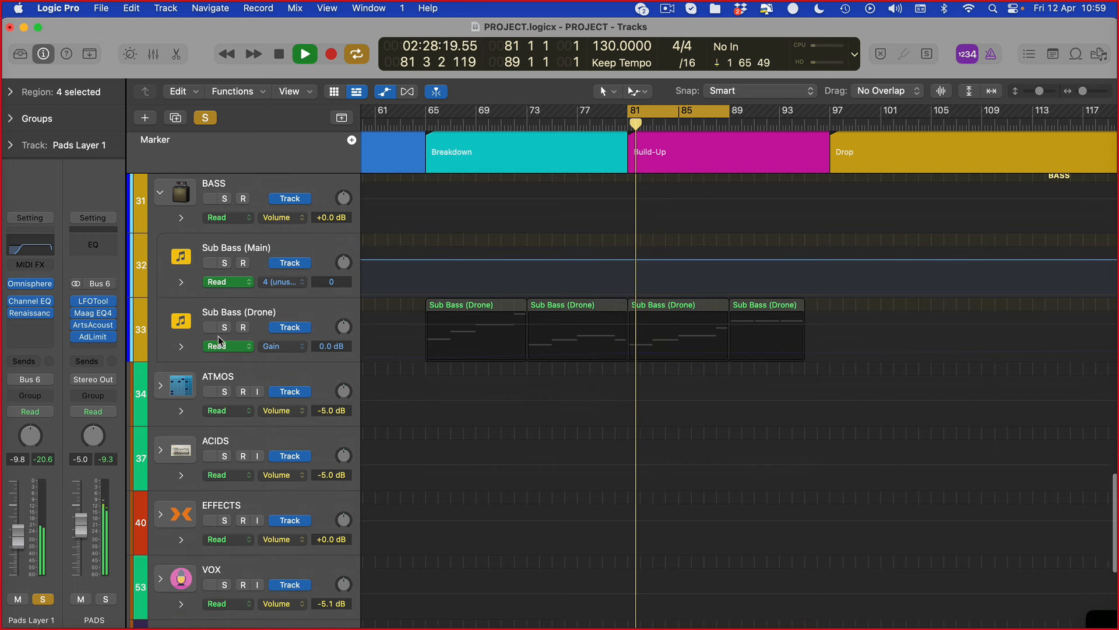
scroll(533, 400, up, 4)
scroll(533, 400, up, 4)
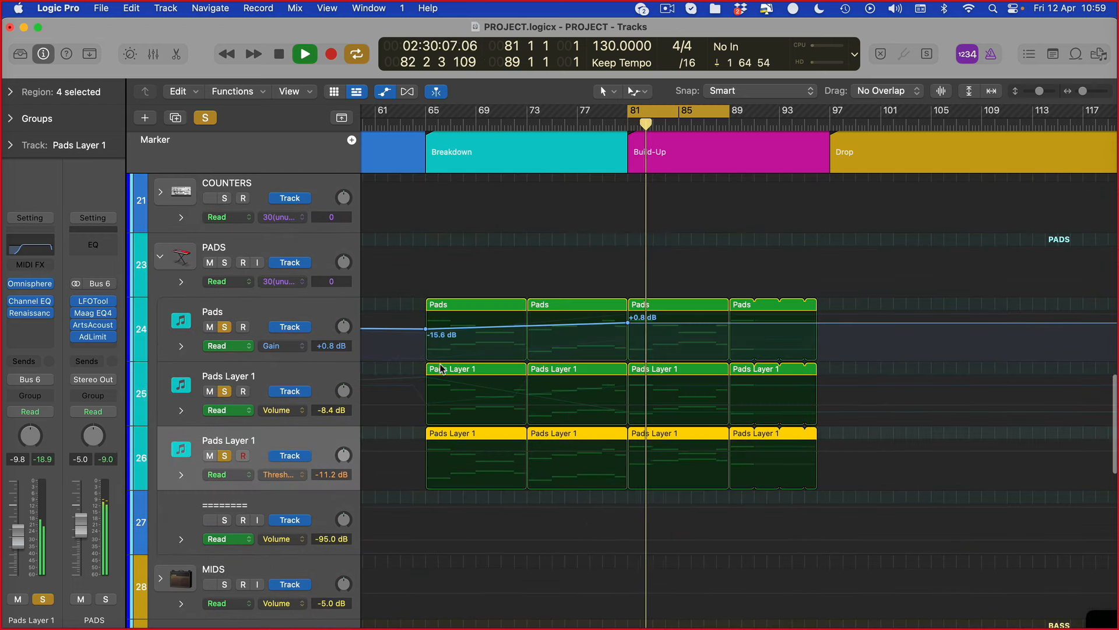
click(253, 242)
click(20, 526)
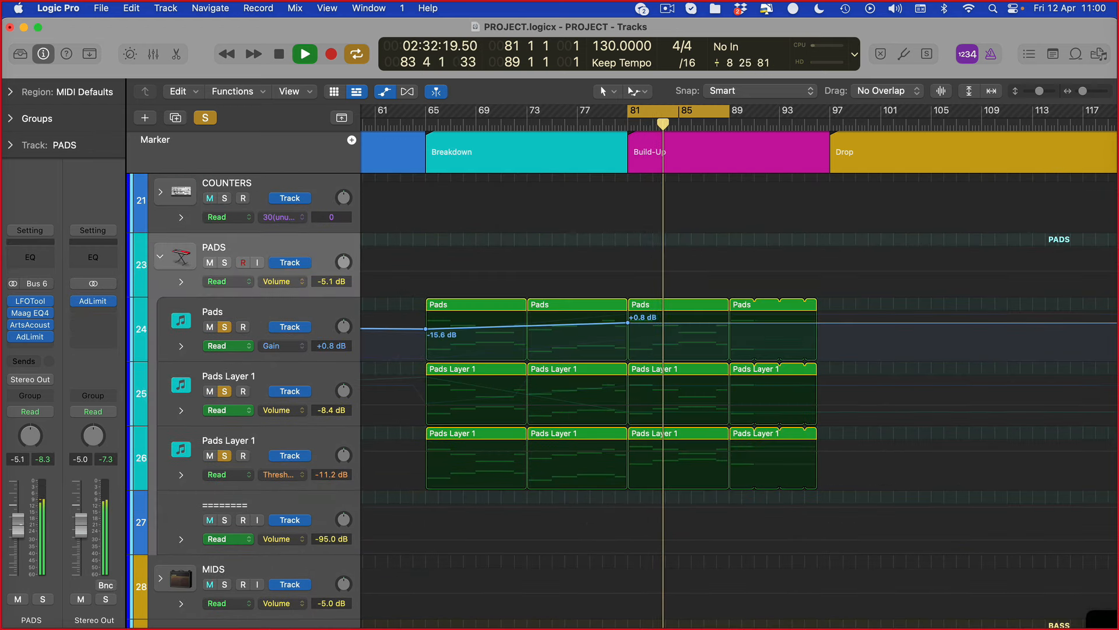
Mute and unmute the Pads track and the duplicate Pads Layer 1 track in turn to compare them during playback.
click(212, 328)
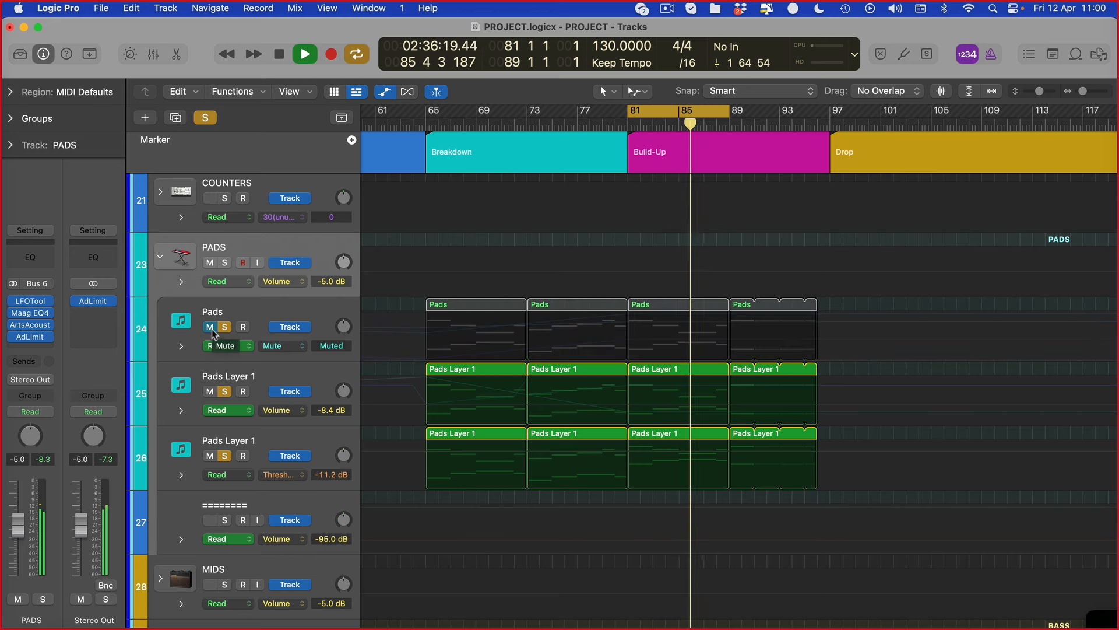
click(212, 328)
click(211, 456)
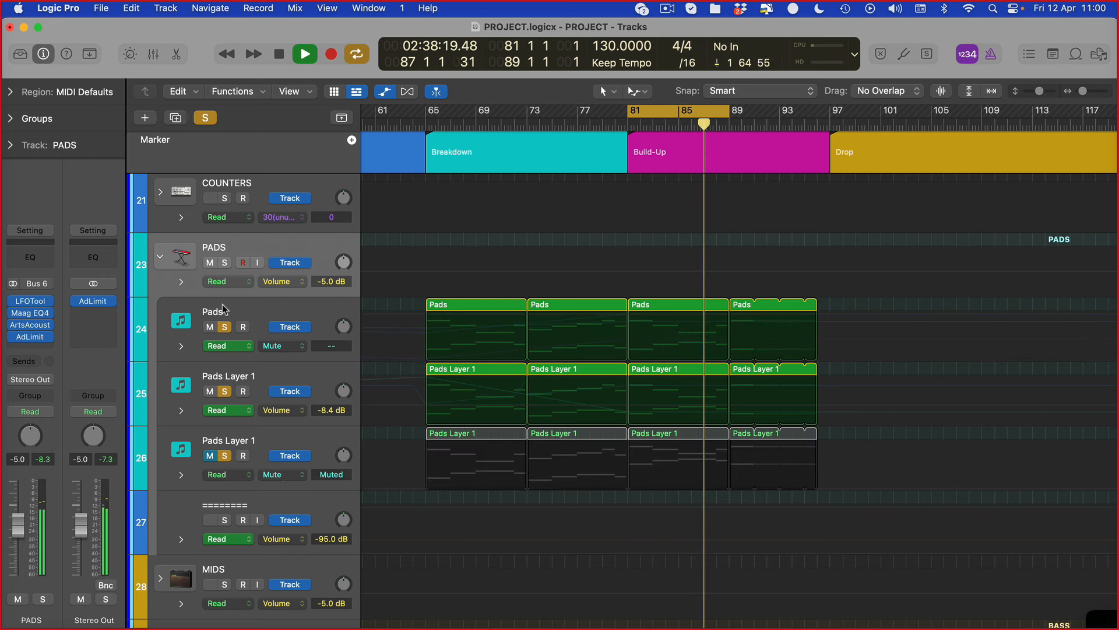
click(208, 457)
click(221, 447)
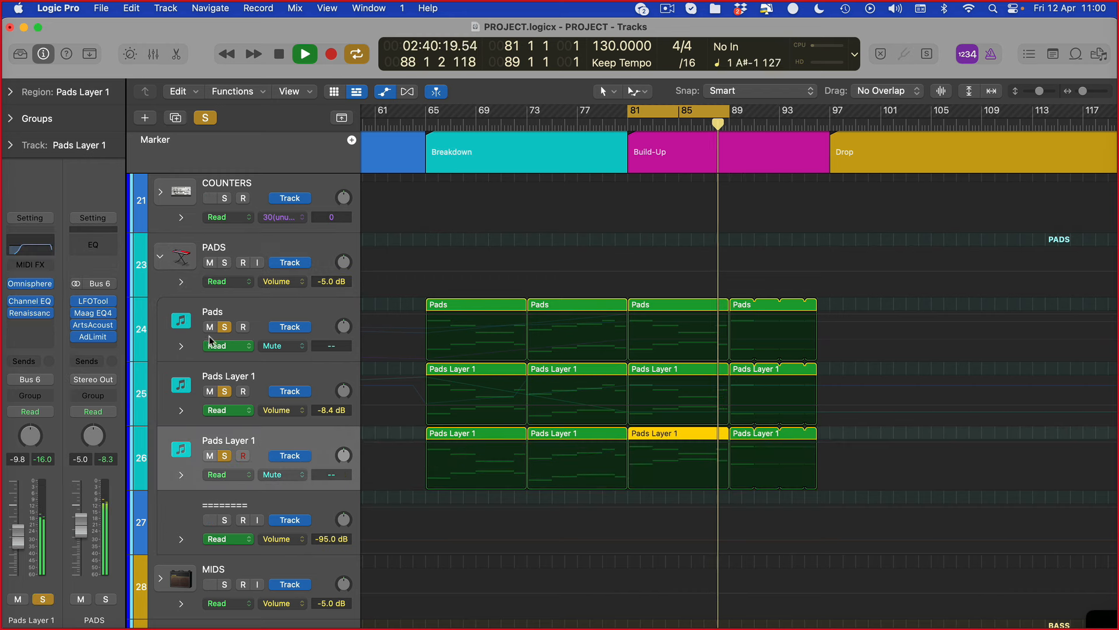
Set the Pads track's volume to -11.0 dB and raise its flt1_cut automation point near bar 81 to 575.
click(169, 335)
drag(22, 546, 22, 543)
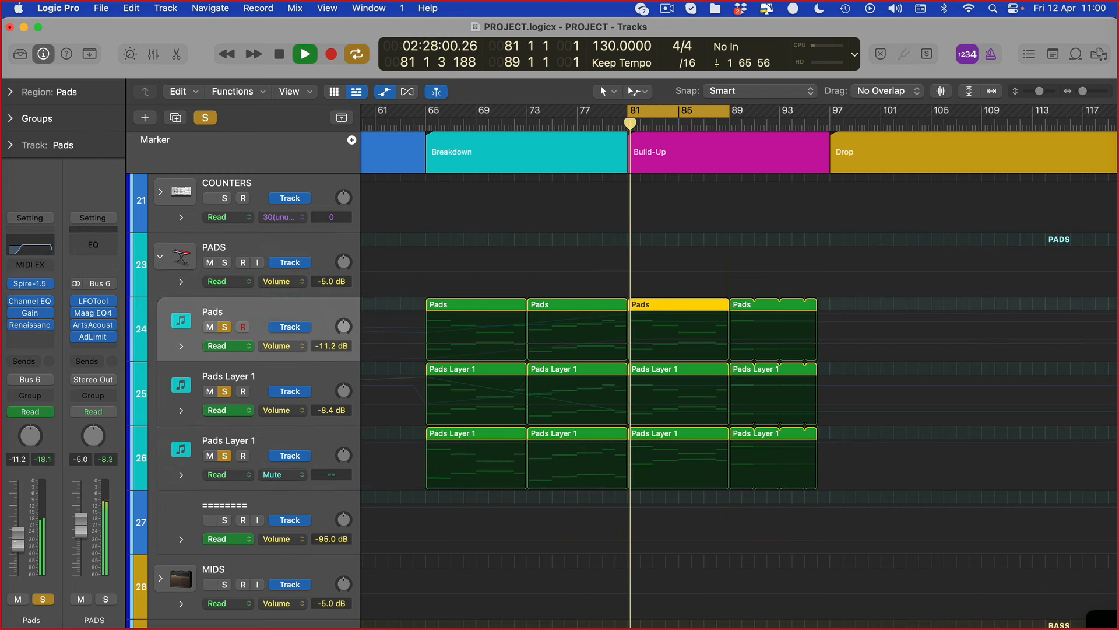
click(266, 342)
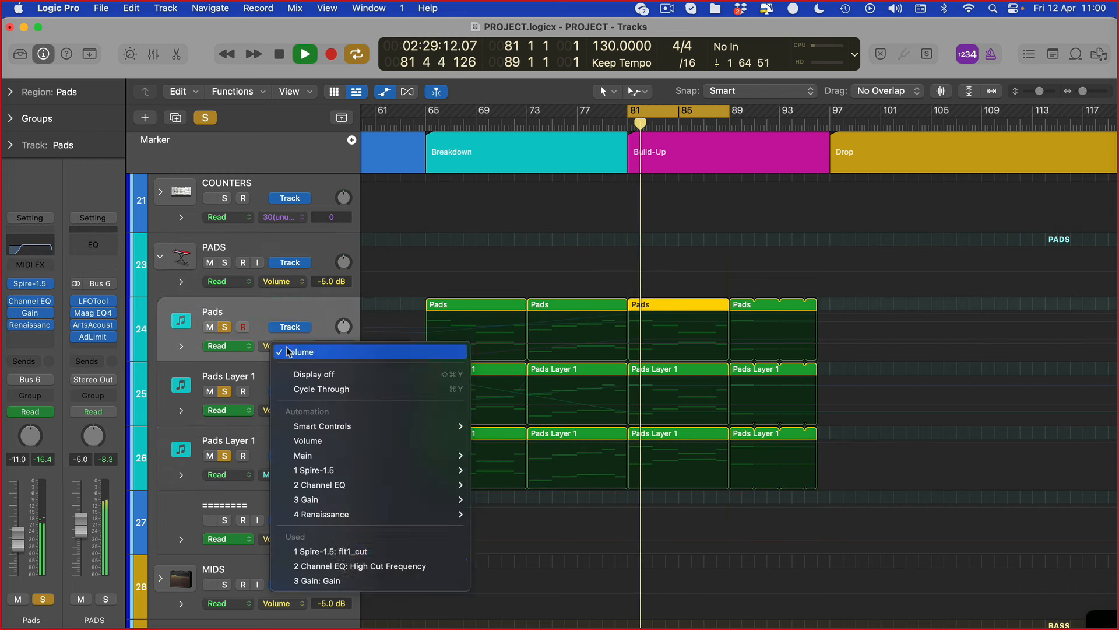
click(348, 548)
drag(628, 340, 628, 334)
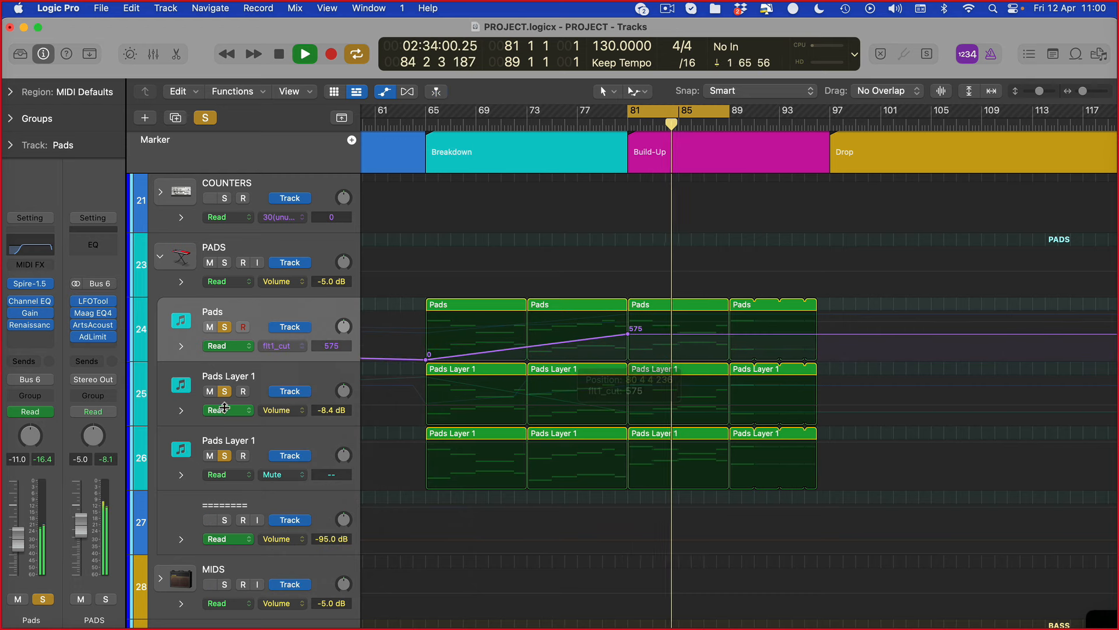
Mute and unmute the Pads and original Pads Layer 1 tracks in turn to judge each layer's contribution.
click(213, 329)
click(211, 329)
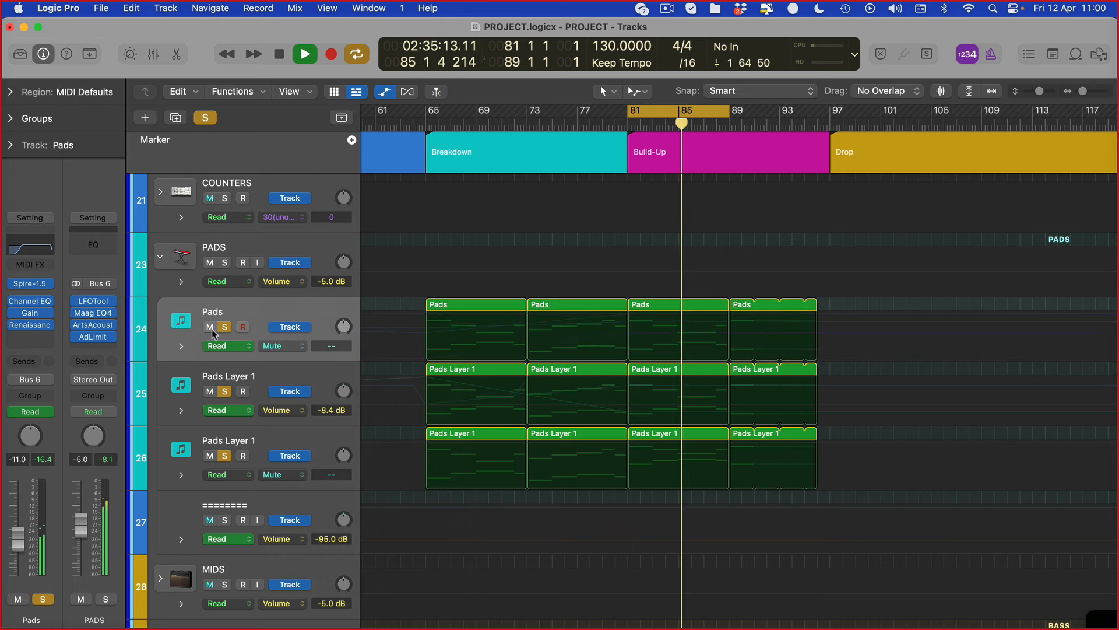
click(210, 391)
click(211, 393)
click(220, 378)
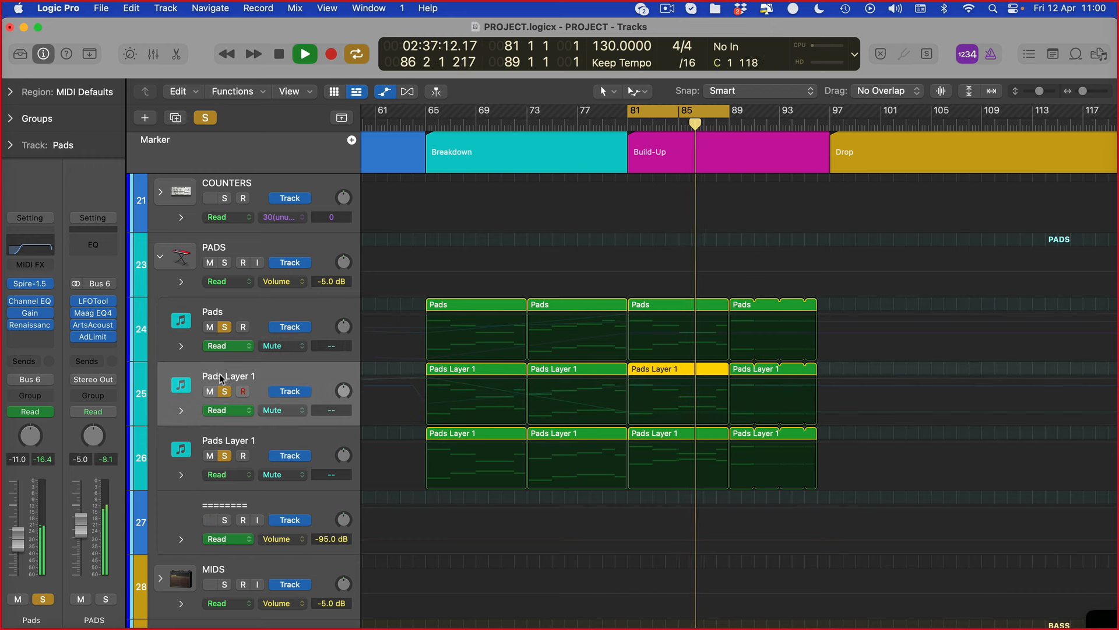
Compare both Pads Layer 1 tracks by muting and unmuting them, and lower the duplicate's volume to -12.0 dB.
click(182, 463)
click(17, 599)
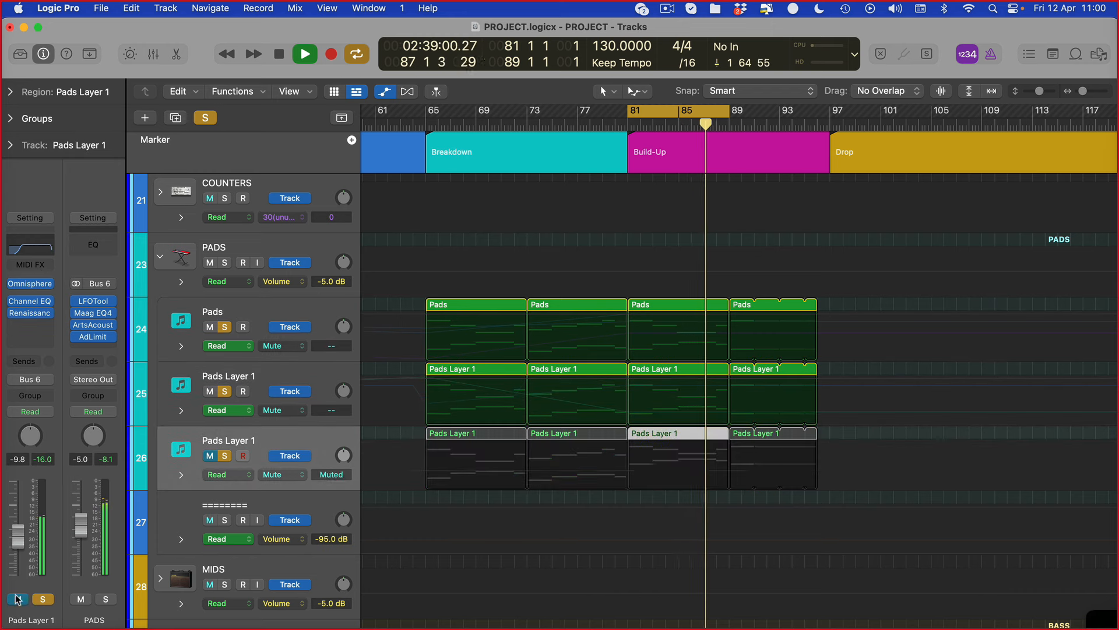
click(210, 391)
click(209, 391)
click(210, 456)
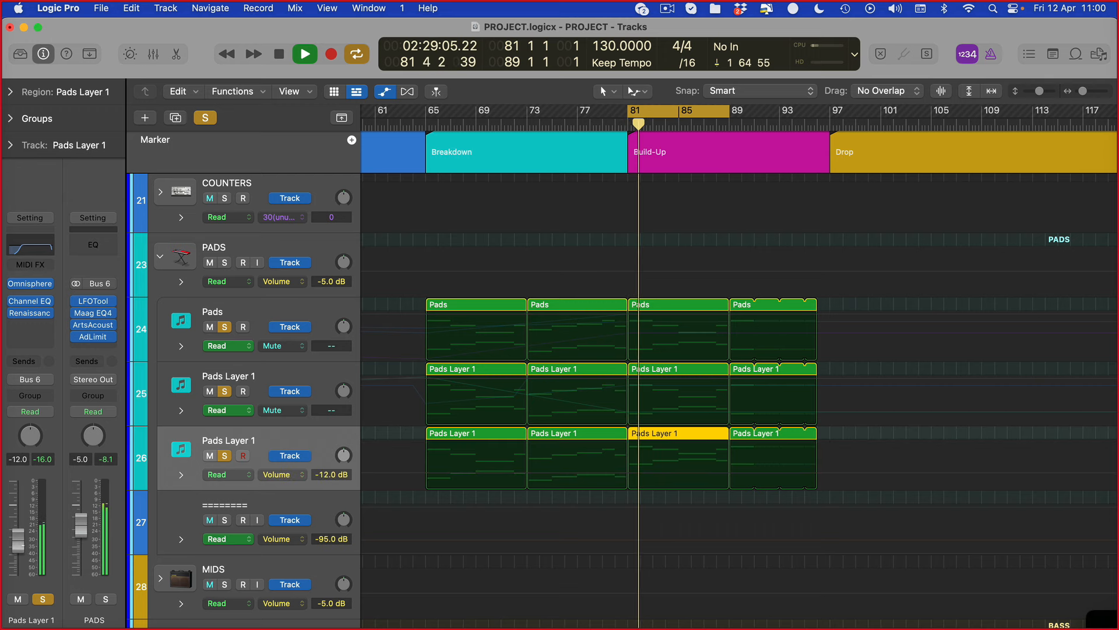
Raise the low-cut frequency in the duplicate Pads Layer 1 track's Channel EQ to 172 Hz and close the plug-in.
click(36, 246)
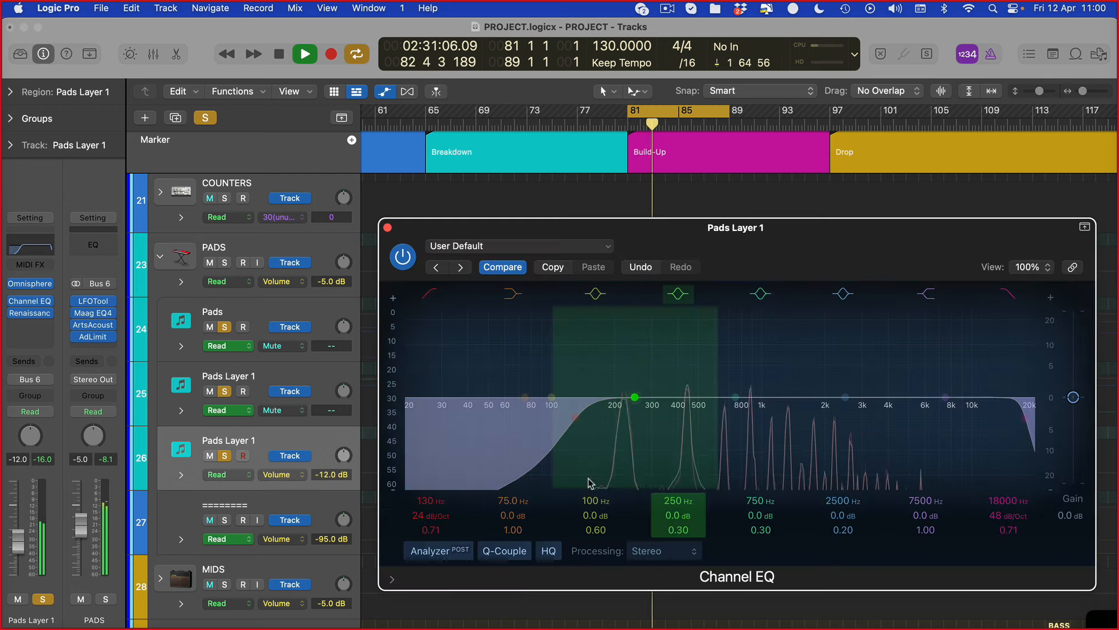
drag(420, 513, 420, 501)
key(super+w)
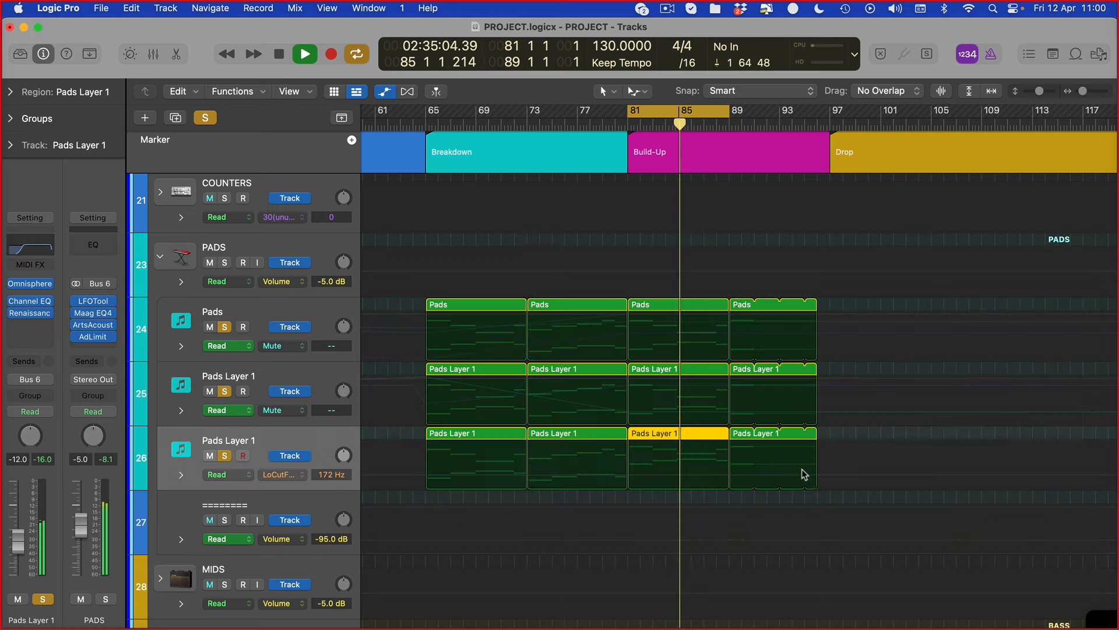
Hide the track automation, solo Sub Bass (Drone) alongside the three pad tracks and stop playback.
key(a)
key(super+Right)
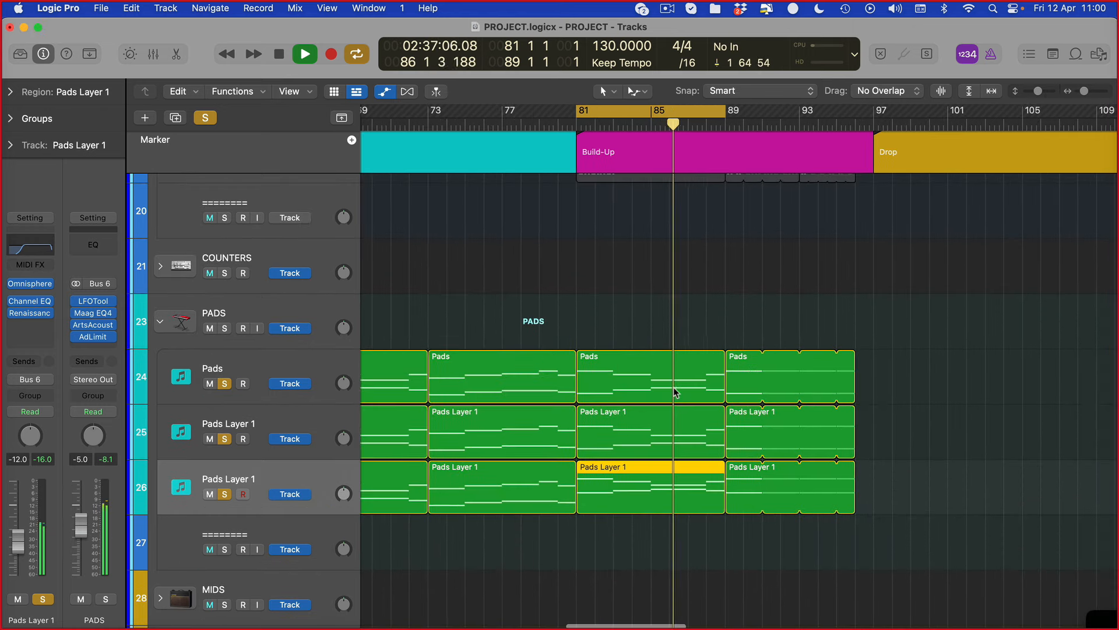
scroll(634, 303, up, 3)
scroll(695, 417, down, 7)
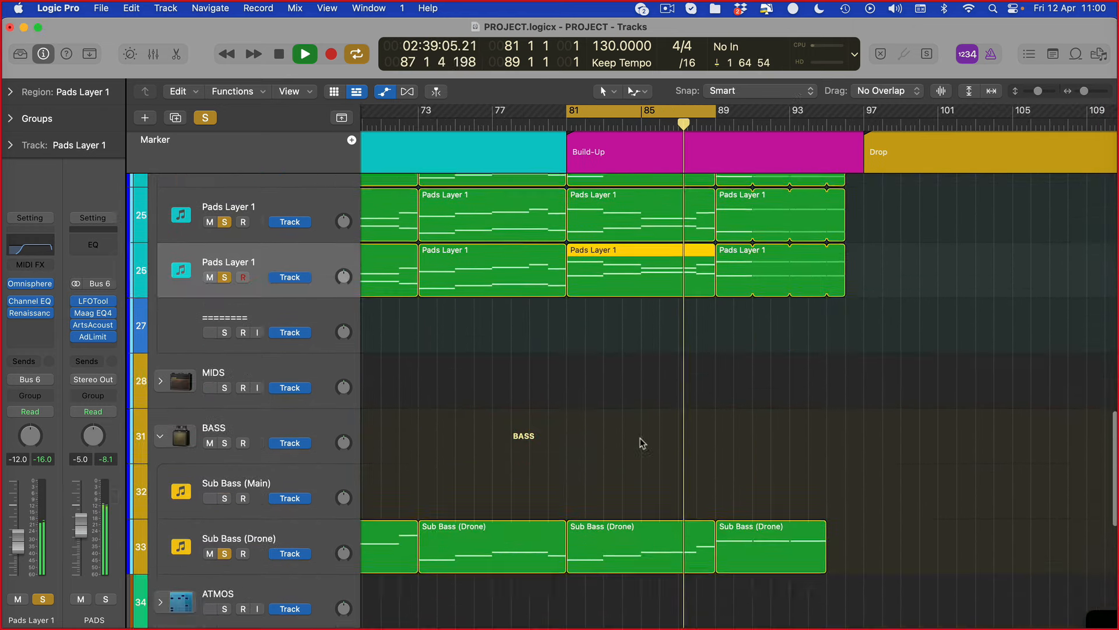
key(space)
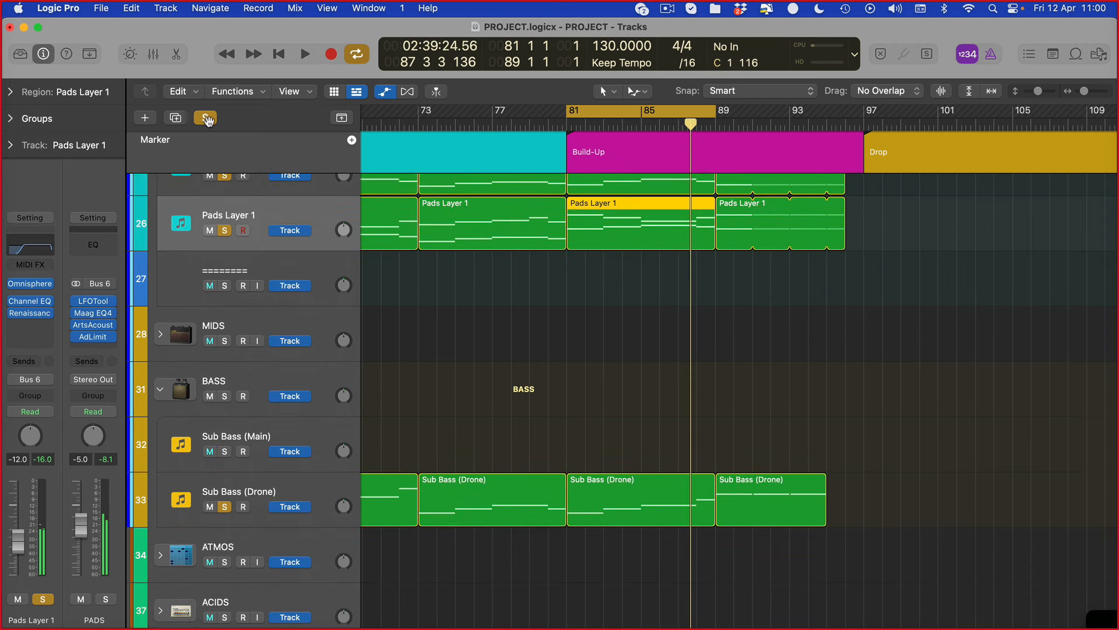
Turn off solo on all soloed tracks.
scroll(245, 285, up, 5)
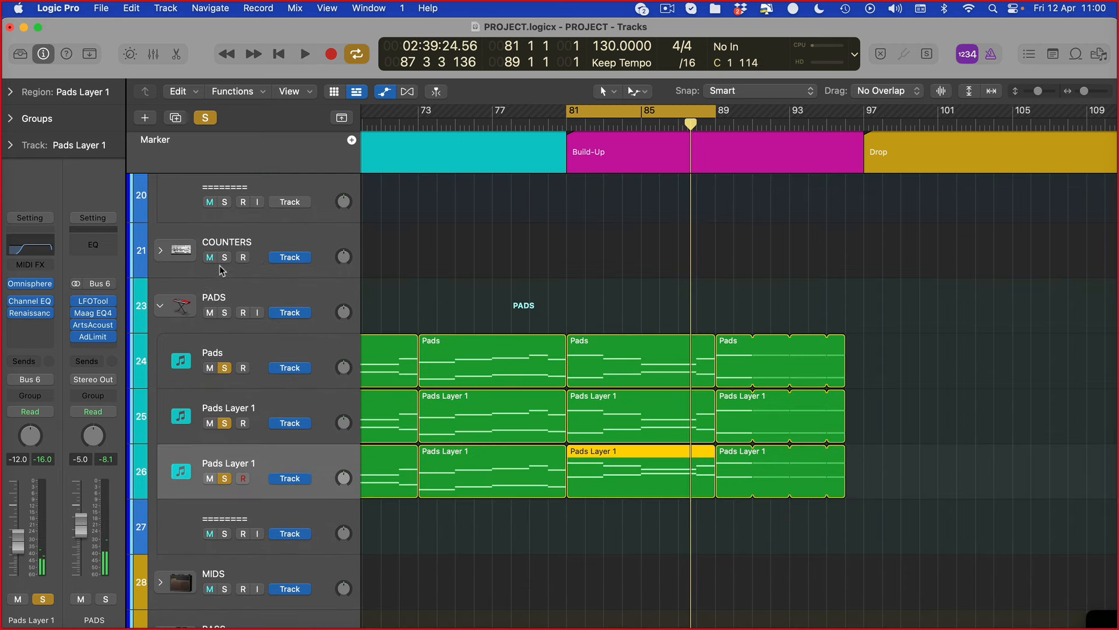
click(205, 118)
scroll(343, 392, up, 4)
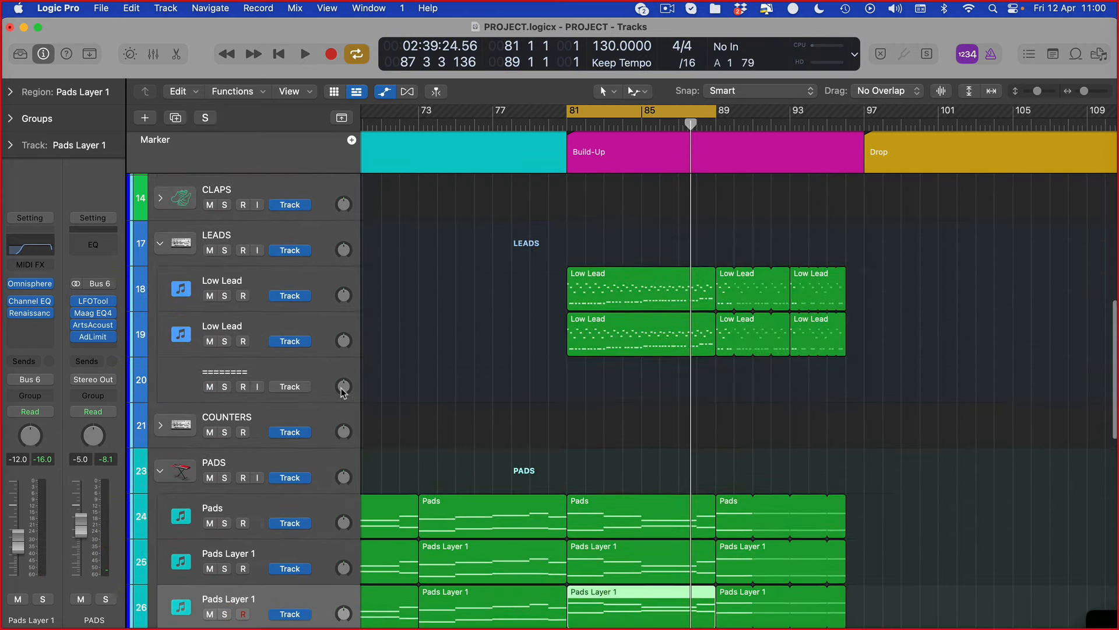
Duplicate the second Low Lead track with its three build-up regions and solo the new track.
click(309, 329)
key(super+d)
drag(921, 351, 604, 398)
click(224, 388)
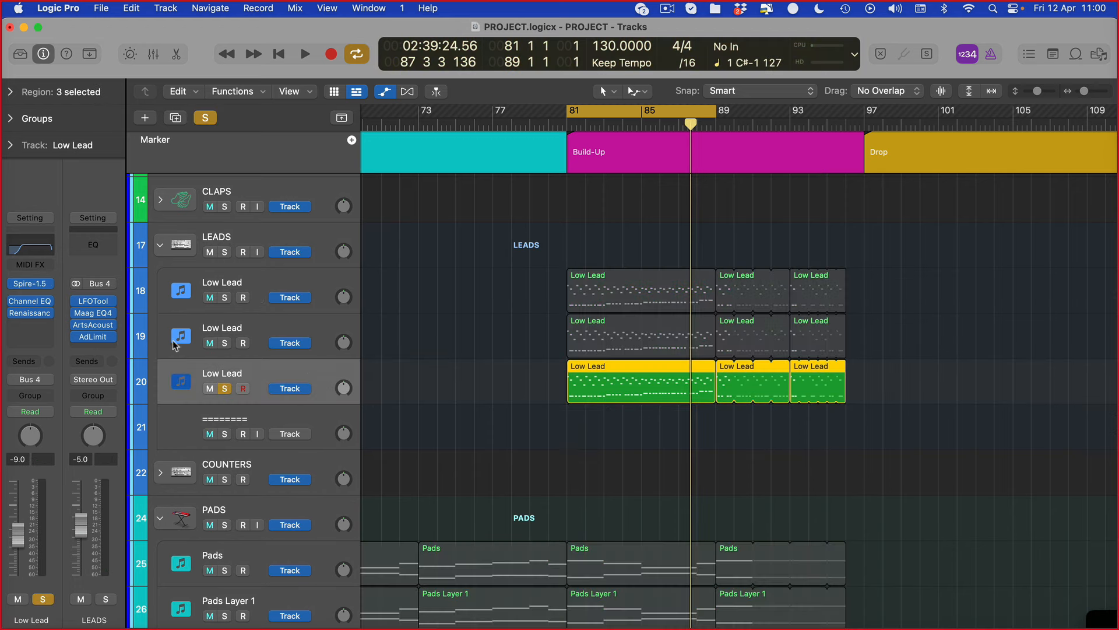
Inspect the Channel EQ on the duplicate Pads Layer 1 track, close it and briefly play the build-up.
scroll(383, 500, down, 2)
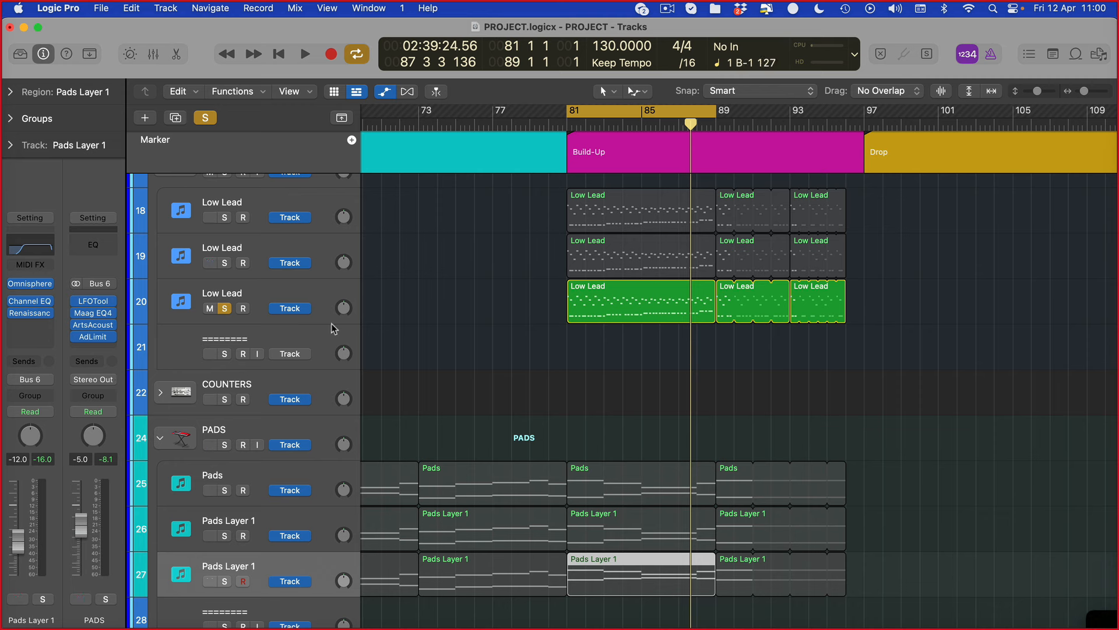
click(33, 302)
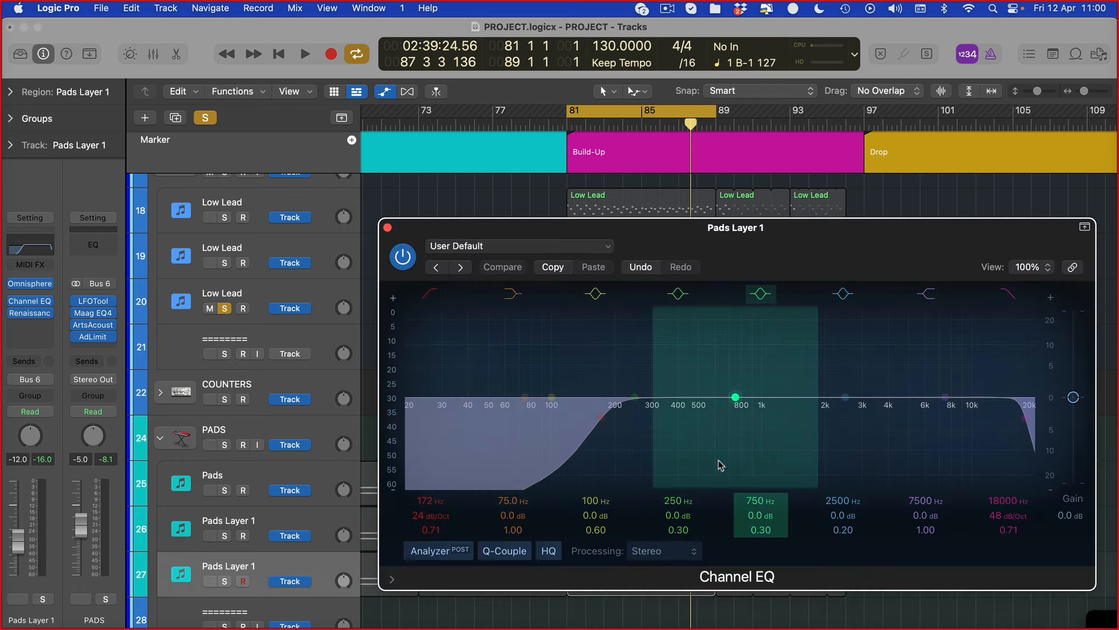
drag(719, 464, 742, 387)
click(501, 269)
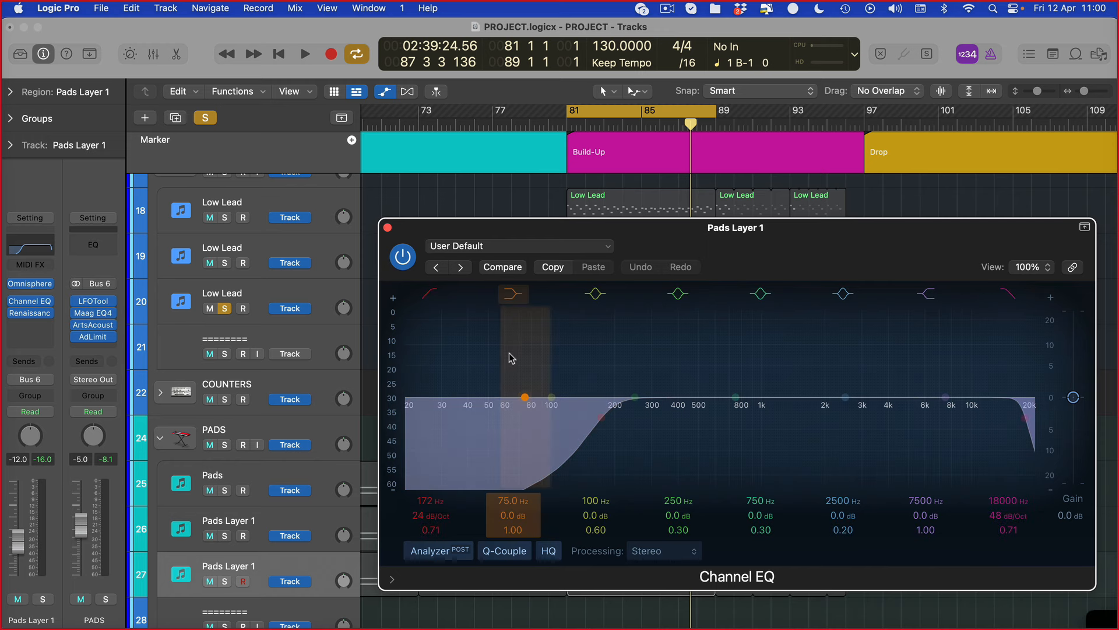
key(super+w)
key(space)
key(space)
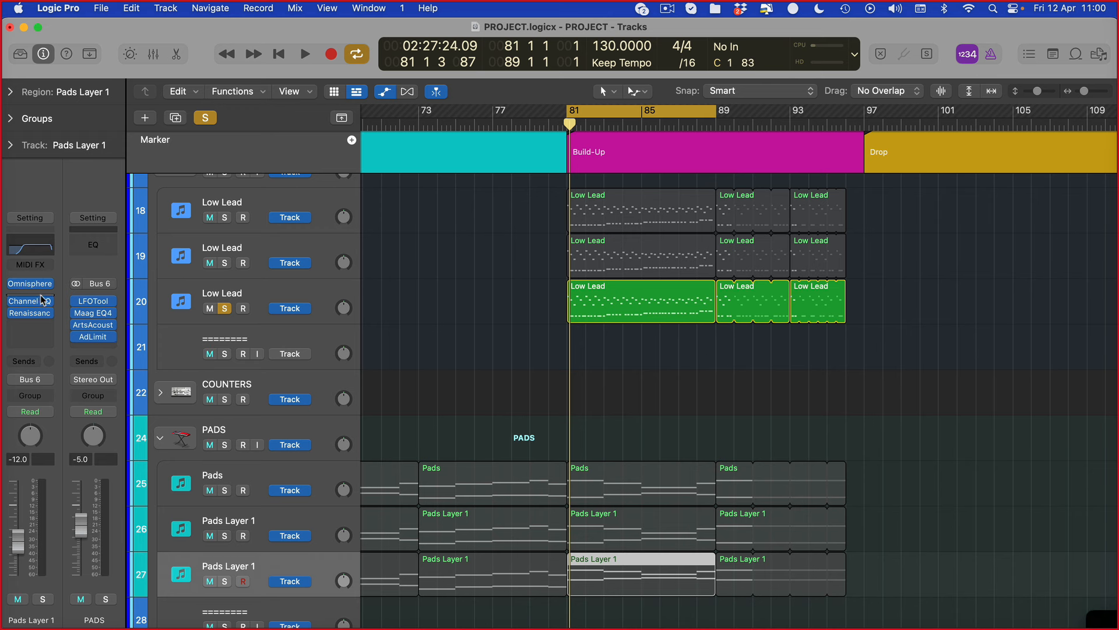
Load the LEAD - Beast In Us preset from the Metta & Glyde Signature bank into Spire on the third Low Lead track.
click(269, 310)
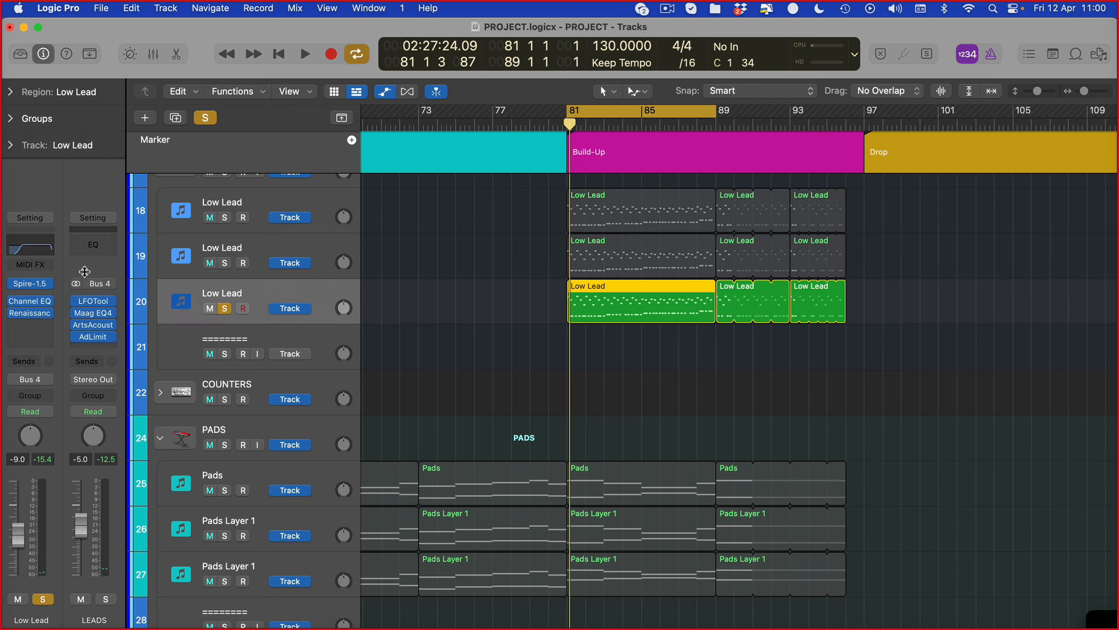
click(45, 286)
click(45, 286)
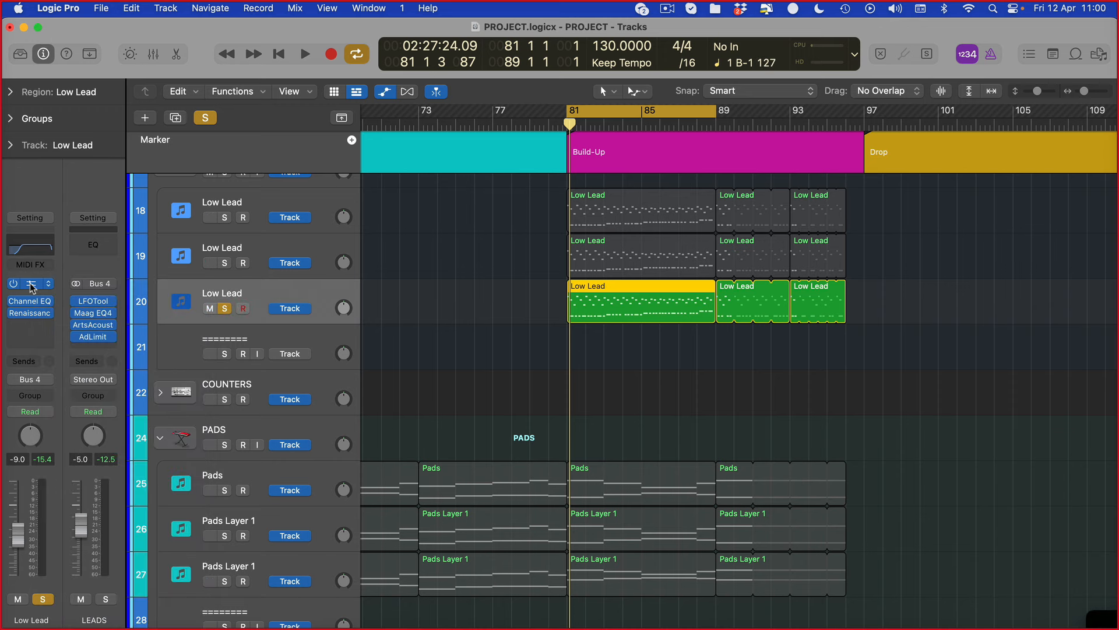
click(29, 284)
click(519, 250)
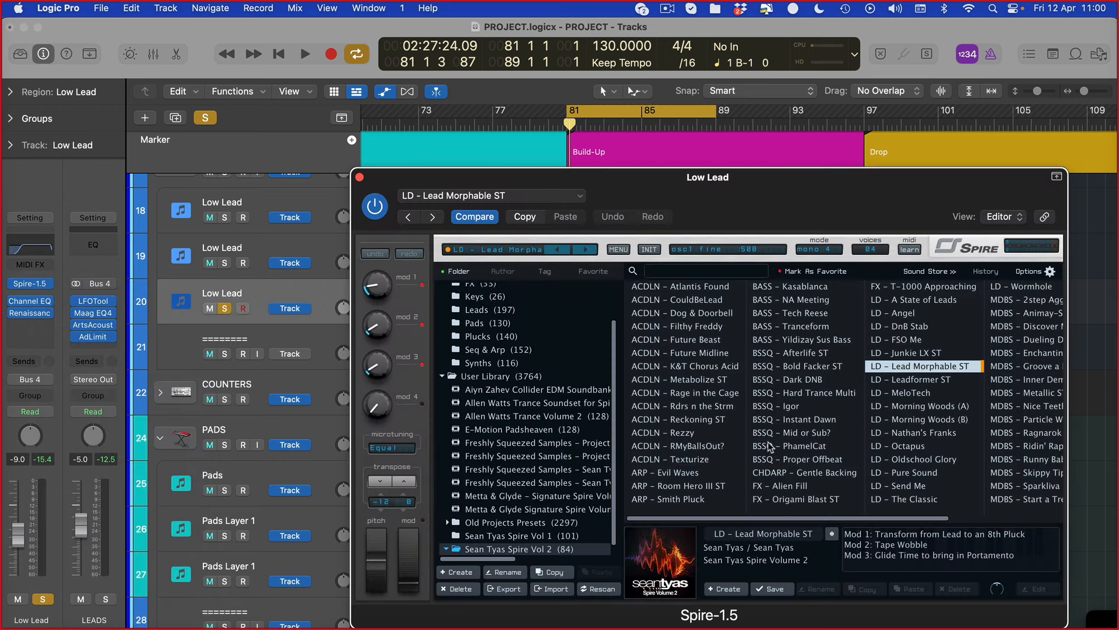
scroll(905, 399, right, 5)
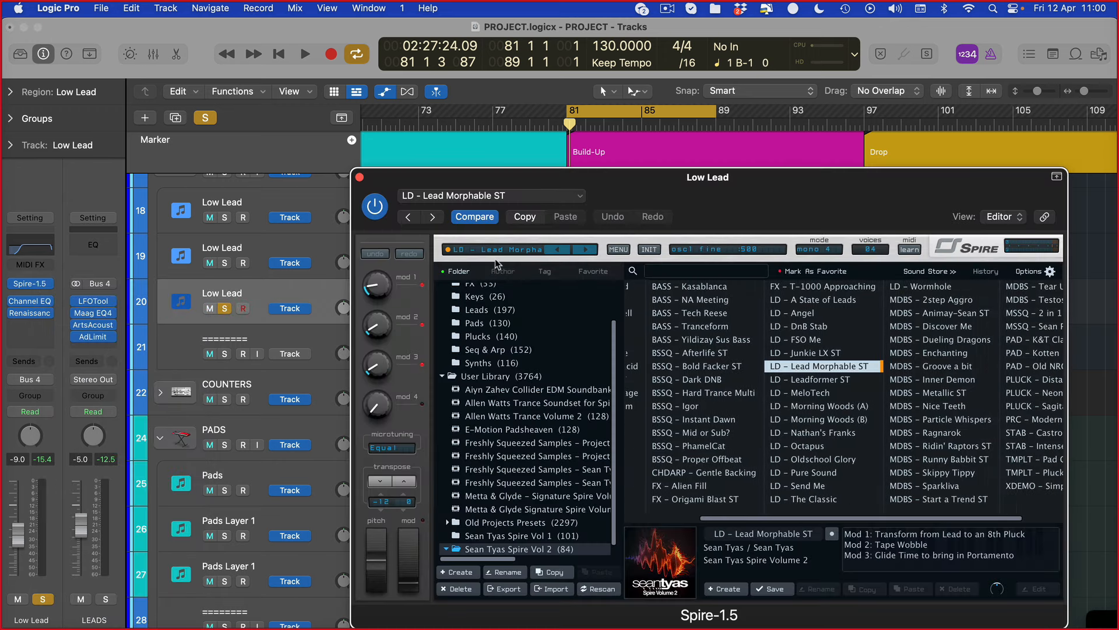
scroll(495, 462, down, 1)
click(510, 485)
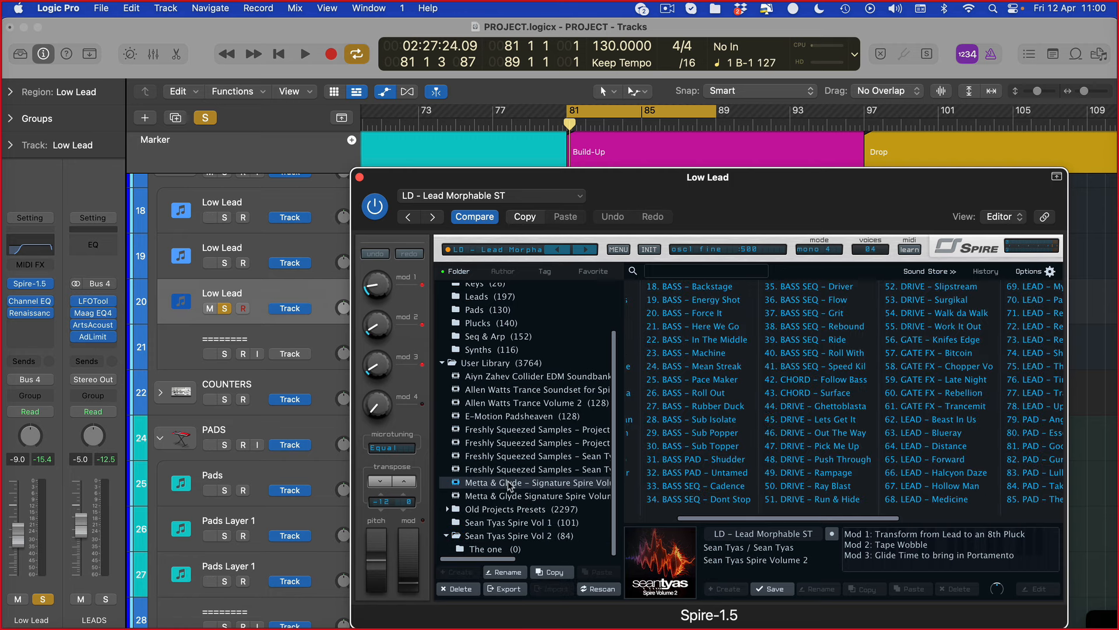
click(921, 420)
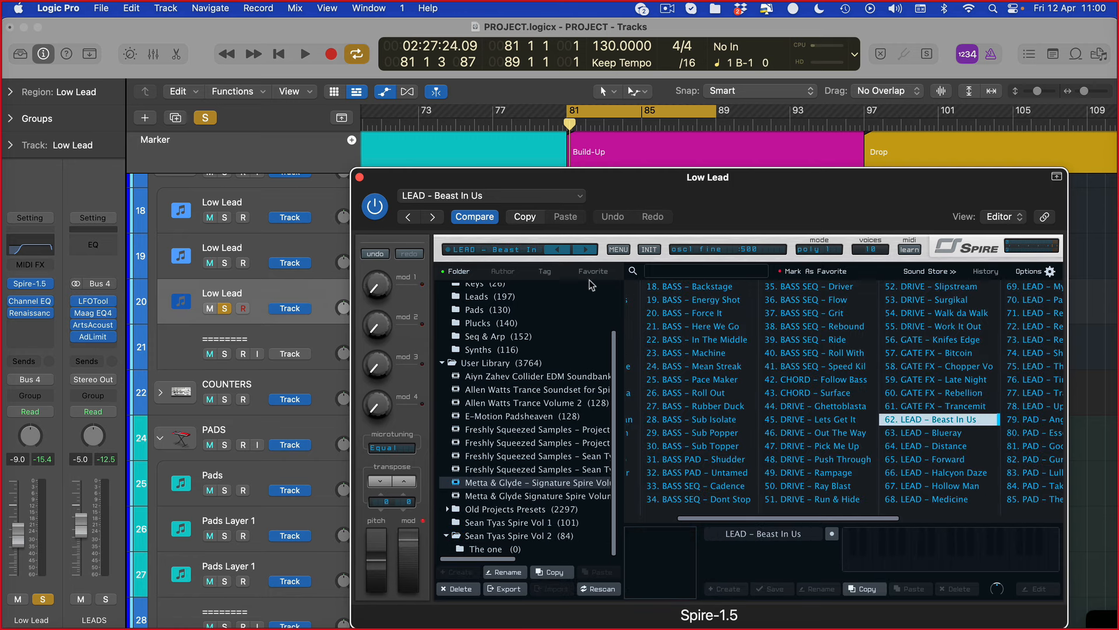
Play the build-up, raise the third Low Lead's level to -8.2 and check its Renaissance Axx compression.
key(space)
click(520, 245)
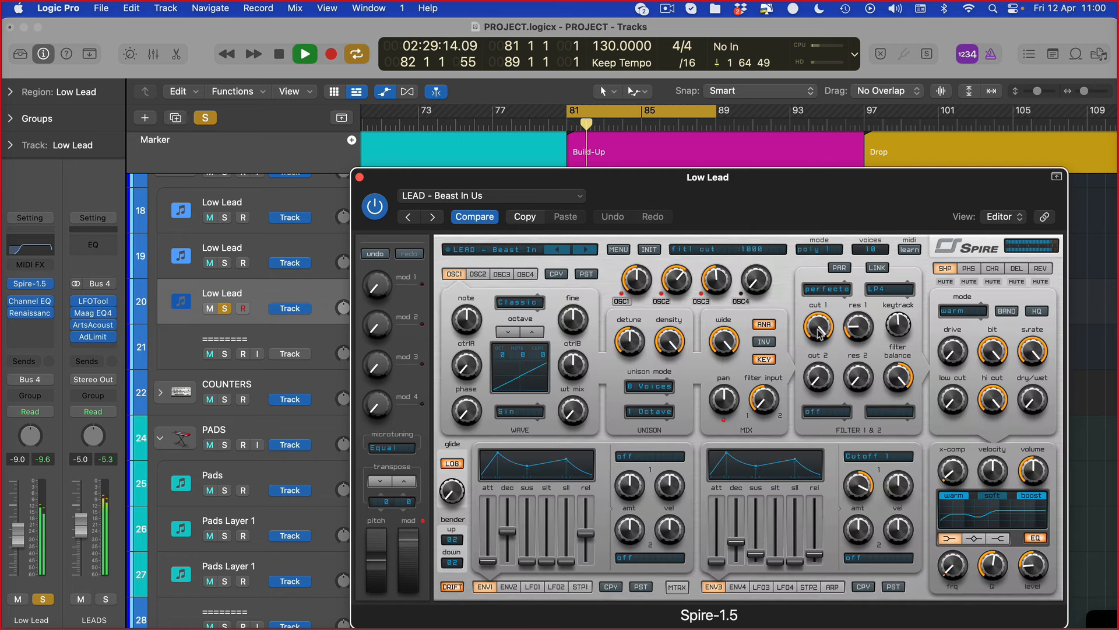
drag(28, 562, 20, 552)
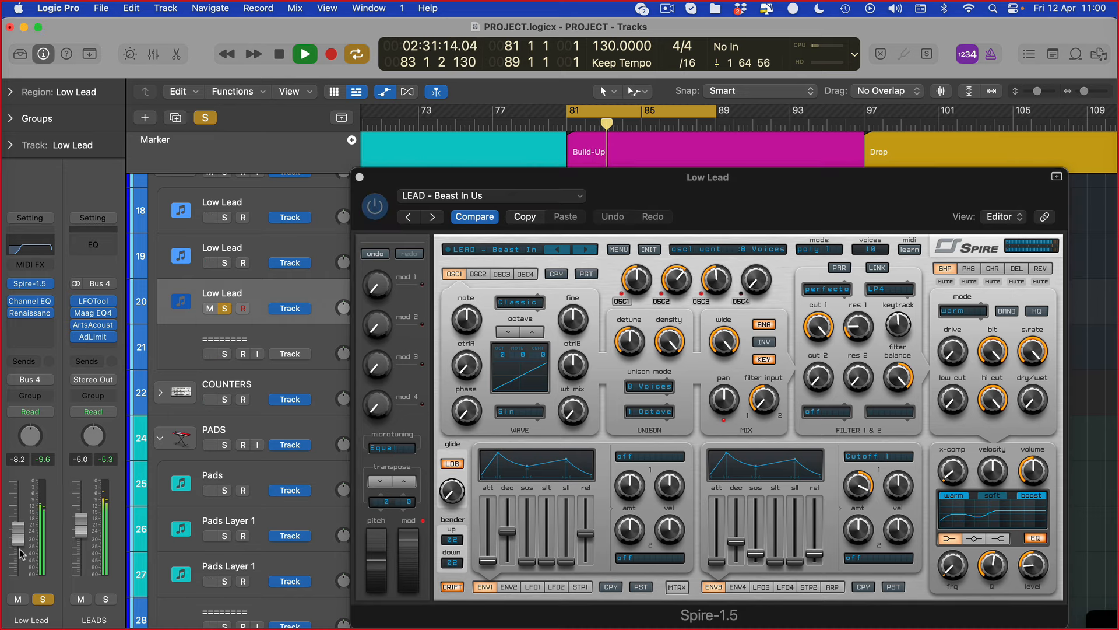
click(35, 313)
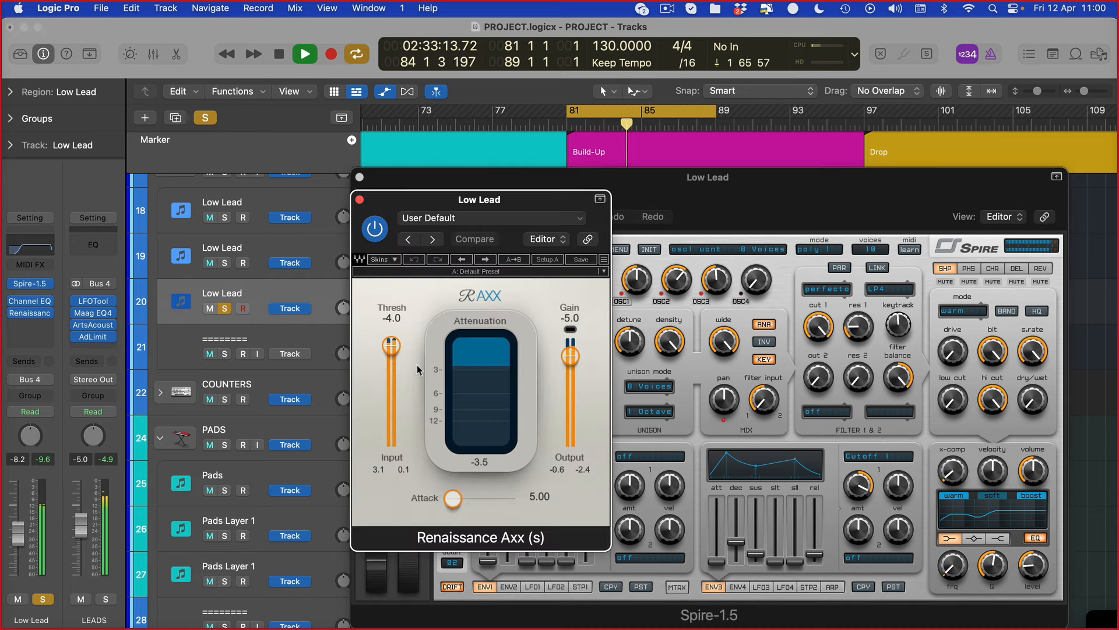
key(v)
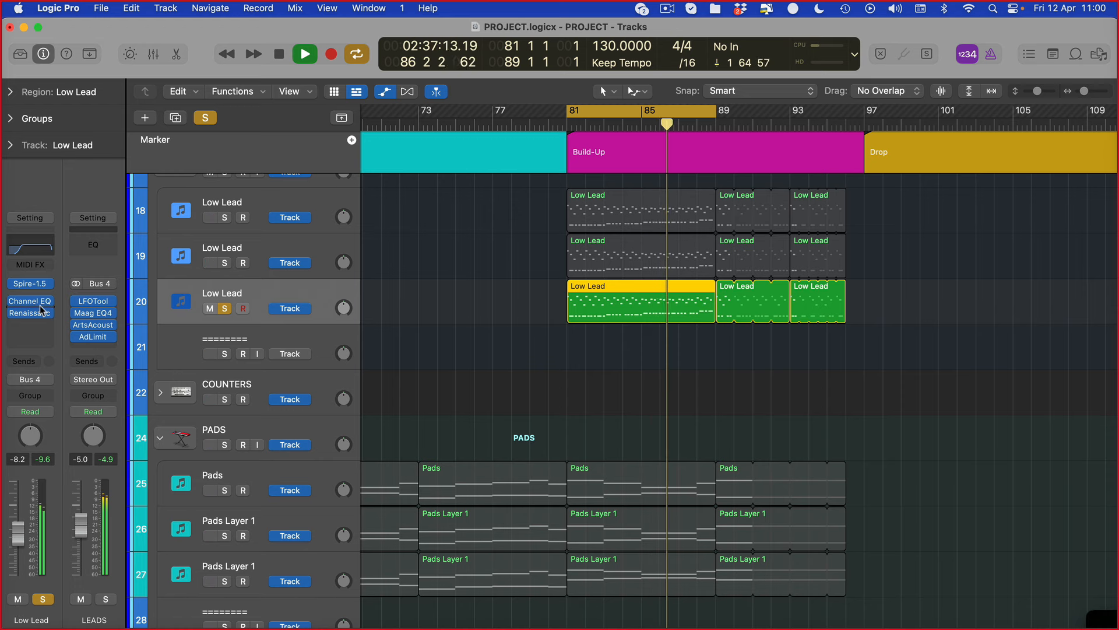
key(space)
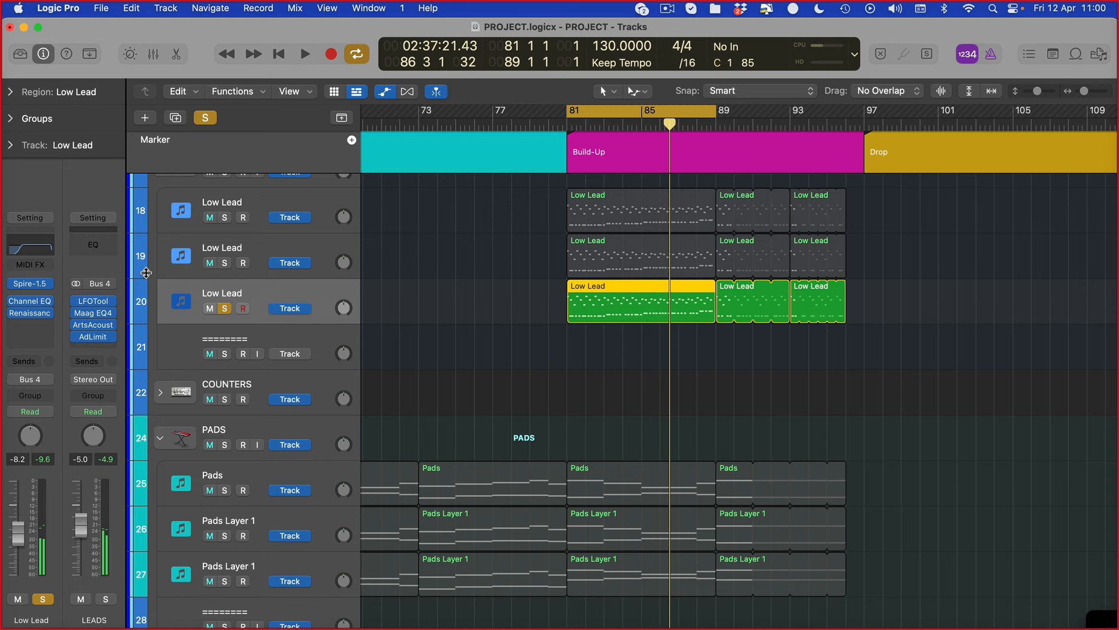
Insert Noveltech Character between the Channel EQ and Renaissance Axx on the third Low Lead and load its 02 FemaleVocal preset.
scroll(229, 317, up, 3)
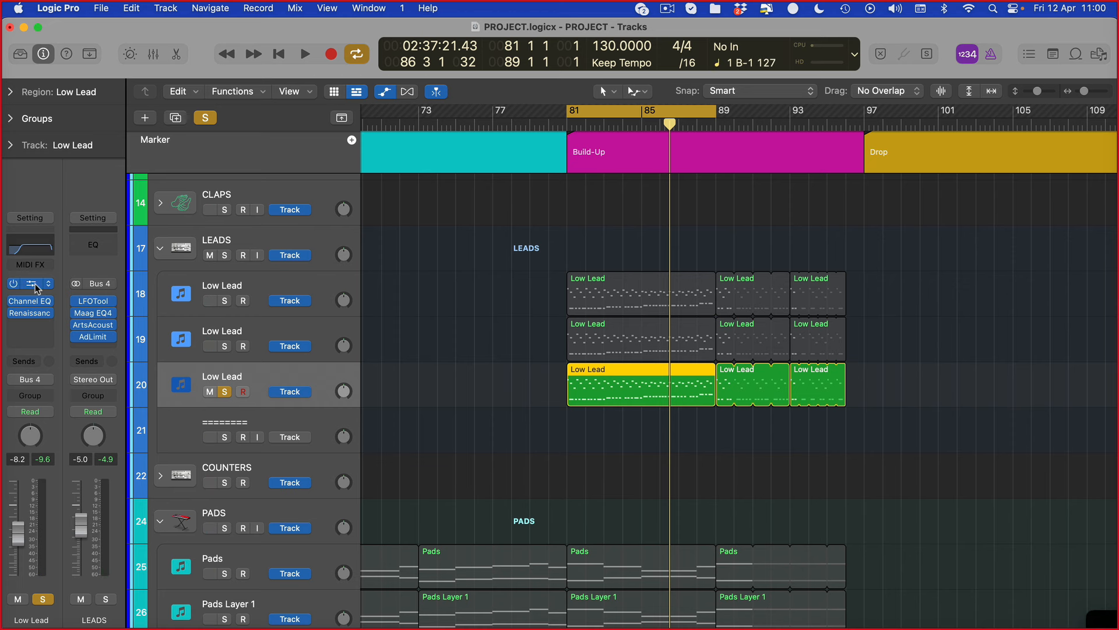
click(38, 315)
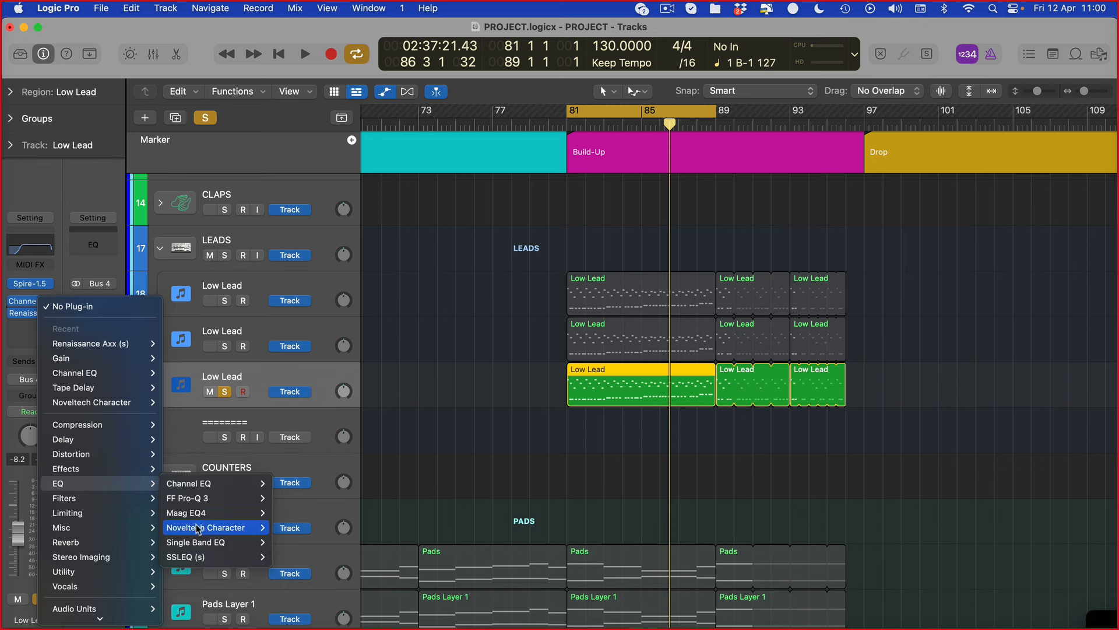
click(519, 175)
key(v)
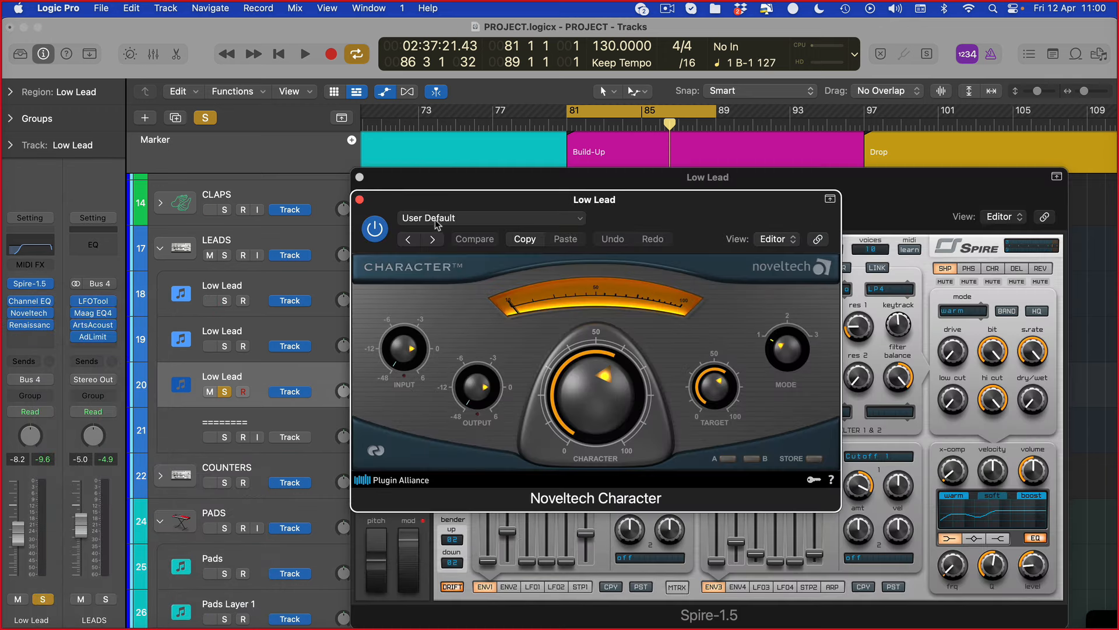
click(436, 220)
click(458, 215)
click(459, 215)
click(460, 526)
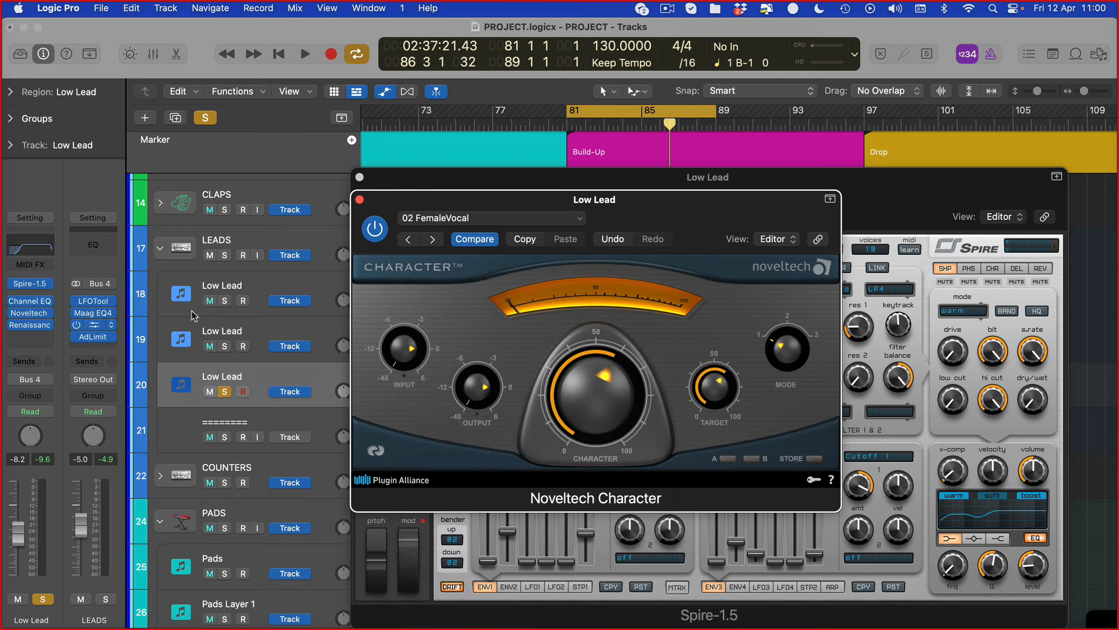
Play the build-up with the third Low Lead unsoloed and lower that track's level to -9.8.
key(space)
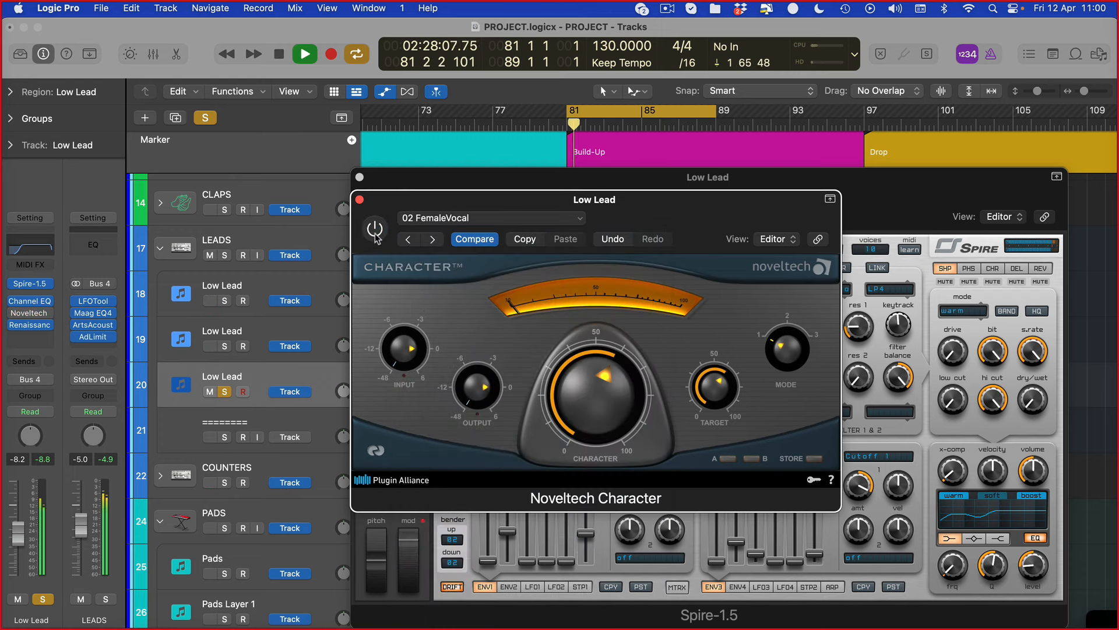
click(41, 598)
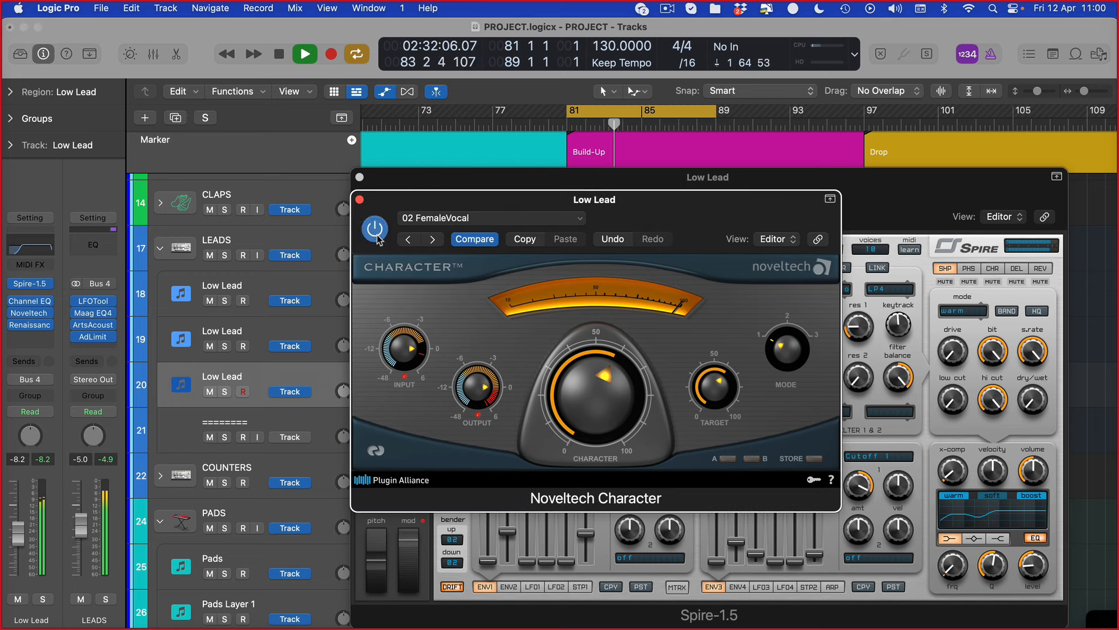
drag(18, 541, 19, 549)
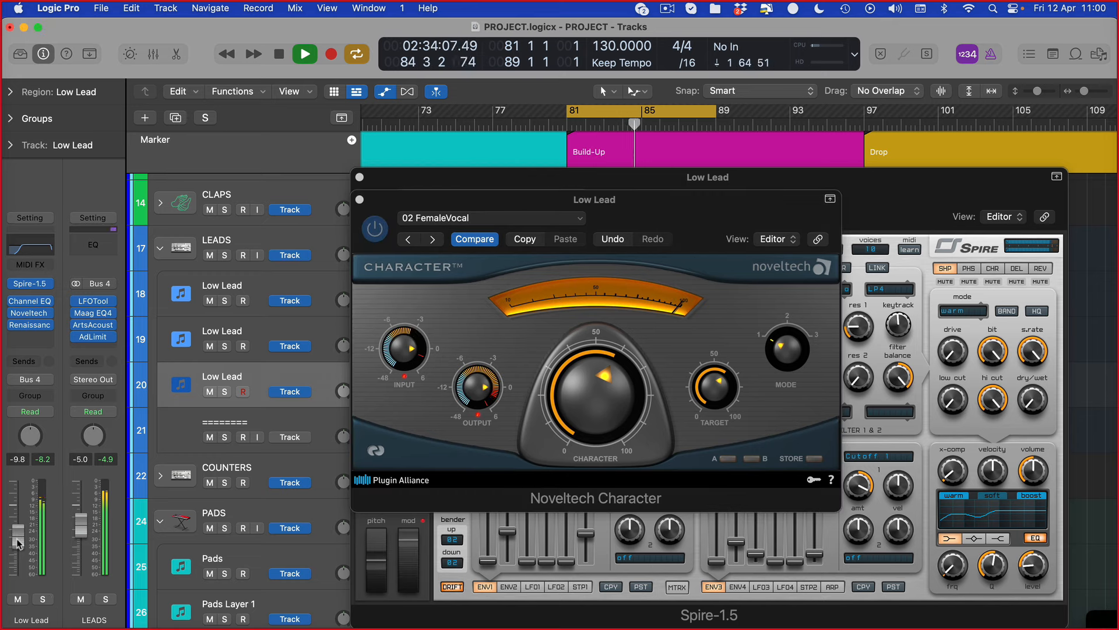
key(v)
Solo all three Low Lead tracks together and balance the third one's level at -14.0.
click(224, 391)
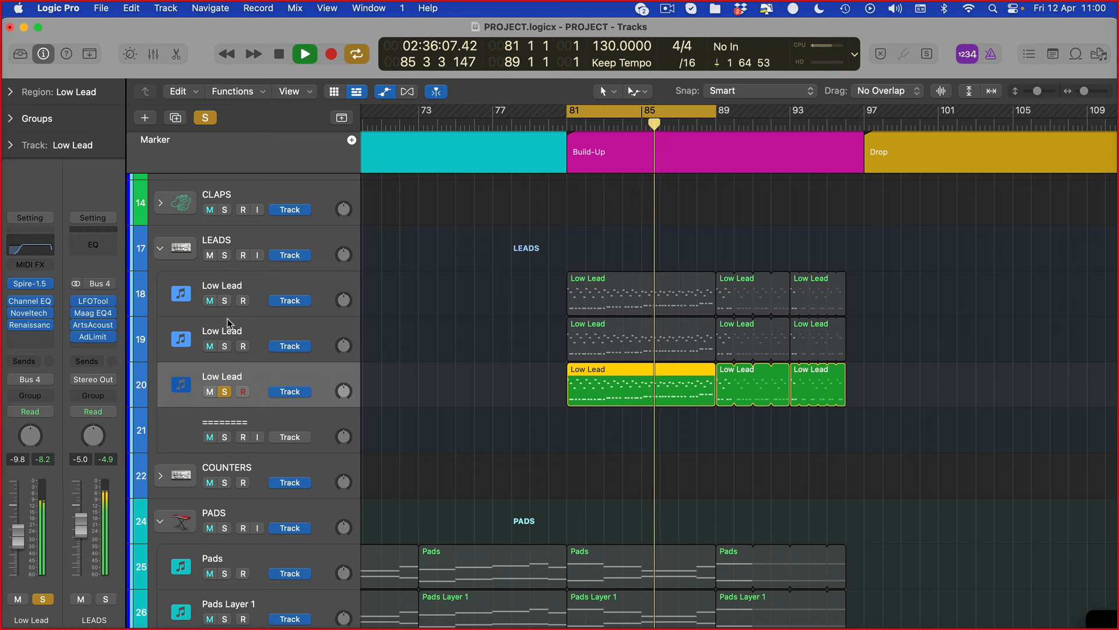
click(225, 300)
mouse_move(18, 538)
mouse_down()
mouse_move(18, 589)
mouse_move(18, 548)
mouse_up()
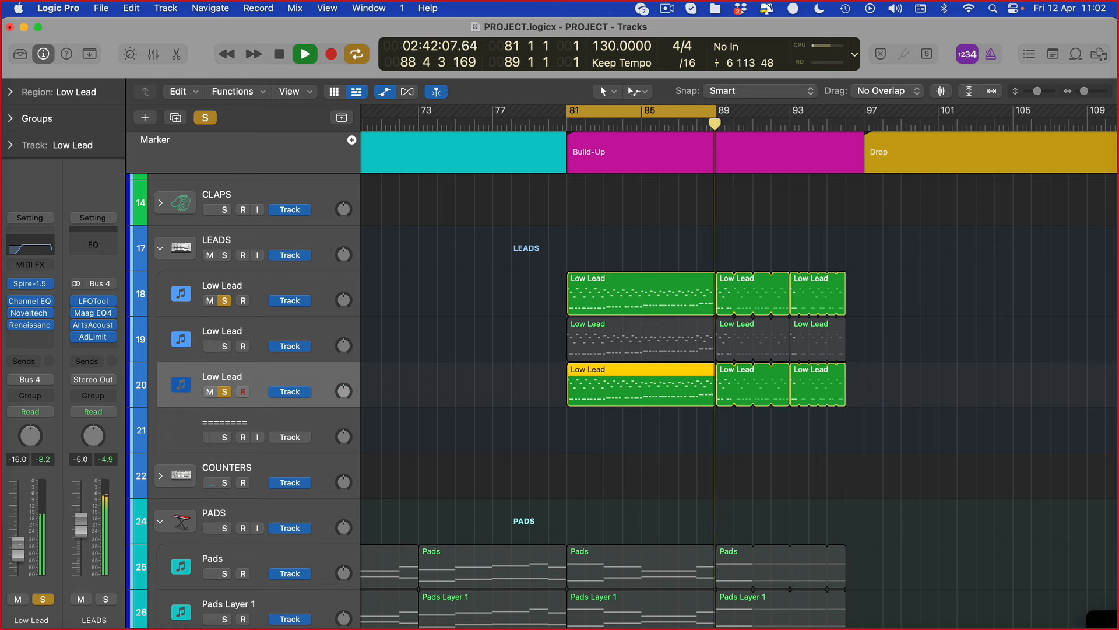
click(225, 346)
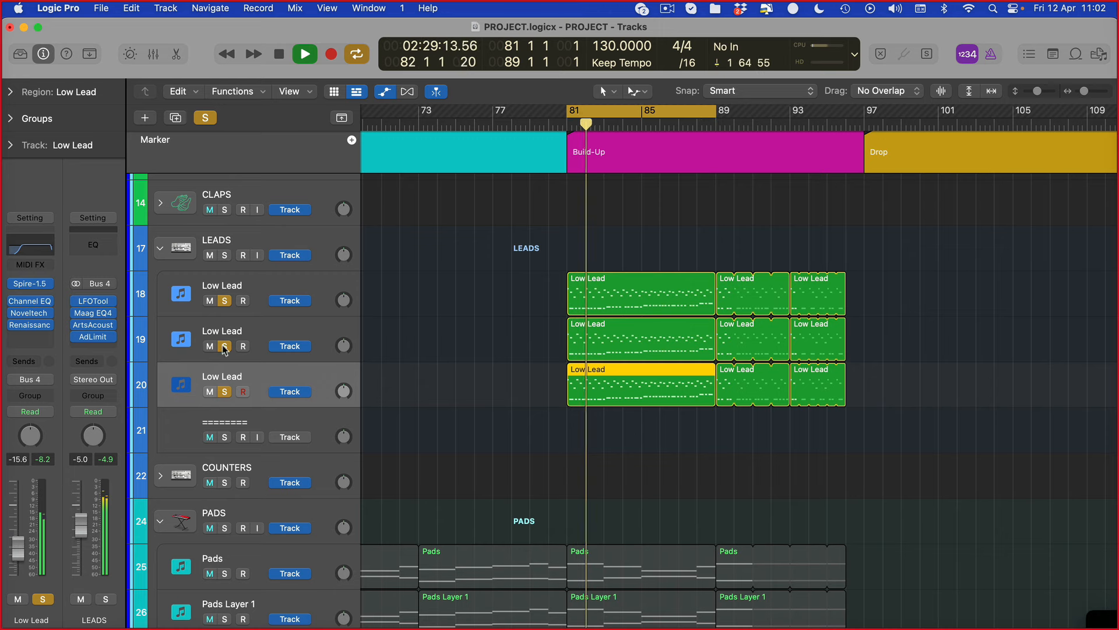
click(236, 337)
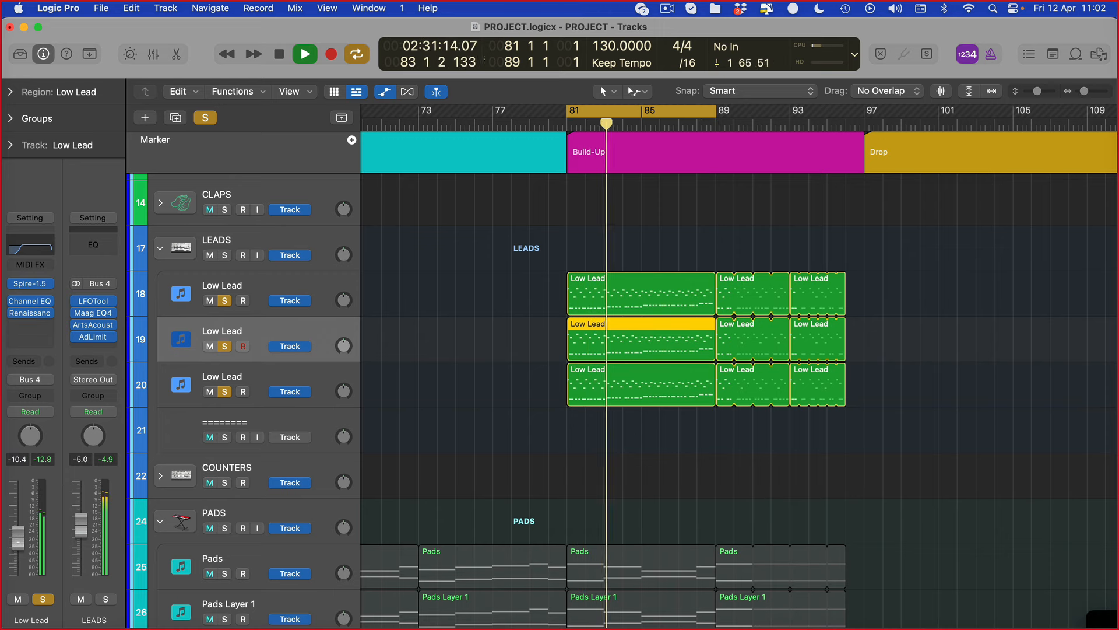
click(280, 381)
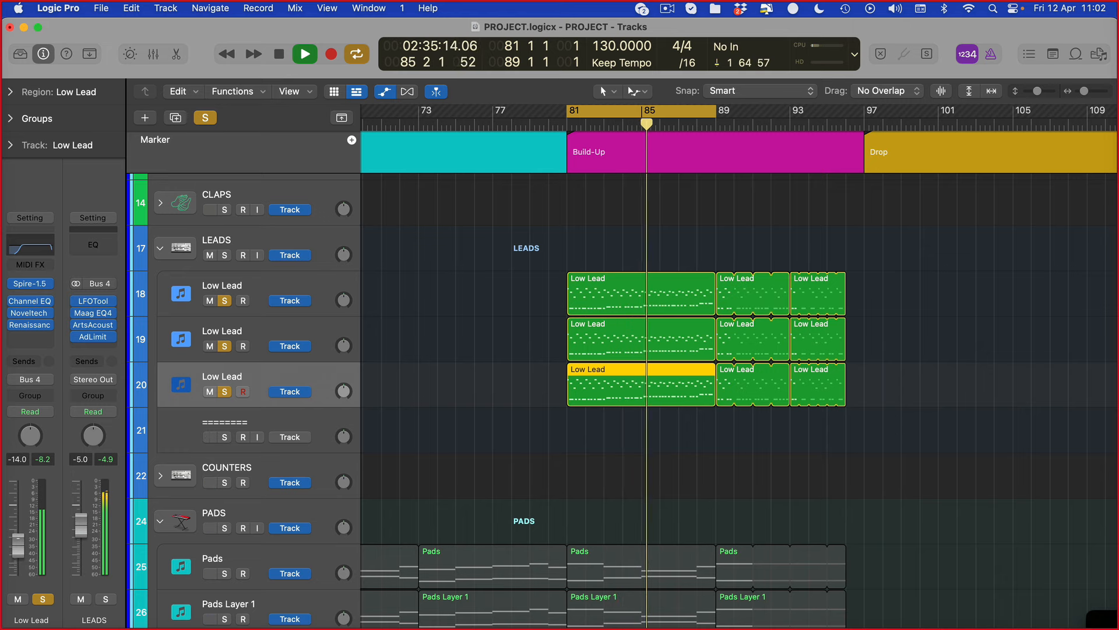
Turn off solo on the first and second Low Lead tracks and stop playback.
click(225, 346)
click(224, 300)
key(space)
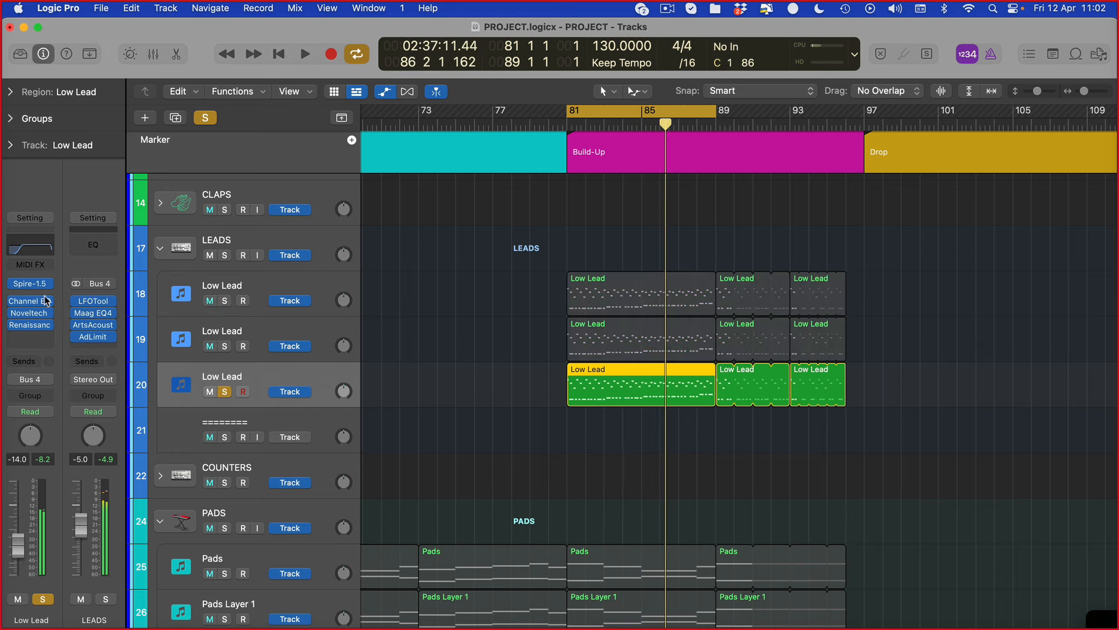
Audition successive Spire lead presets on the third Low Lead during playback, up to LEAD - Forward.
click(32, 284)
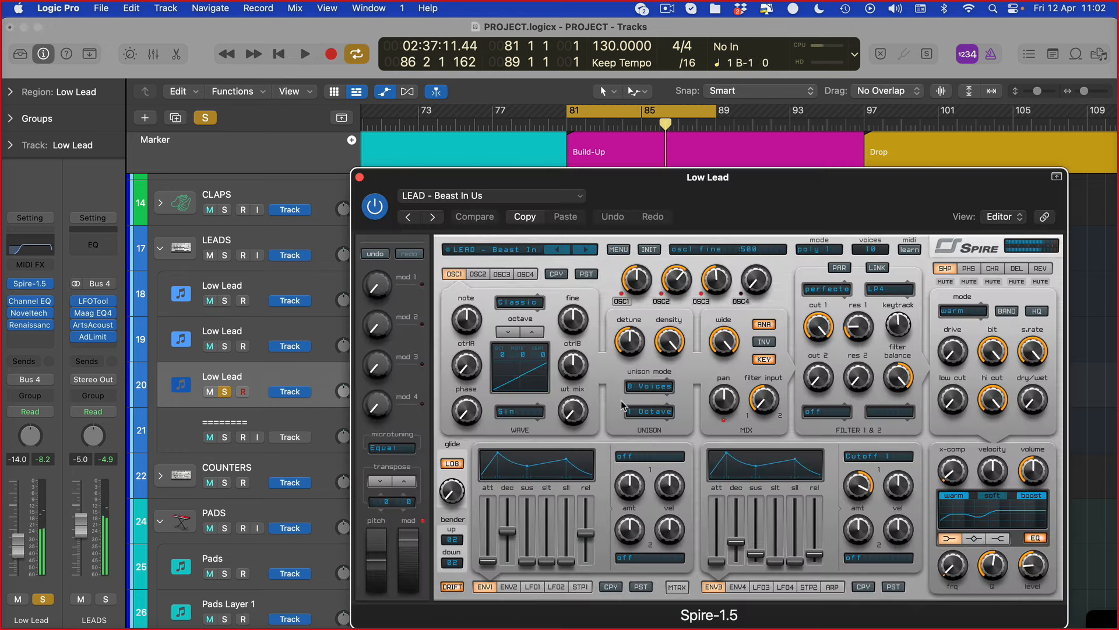
click(586, 251)
key(space)
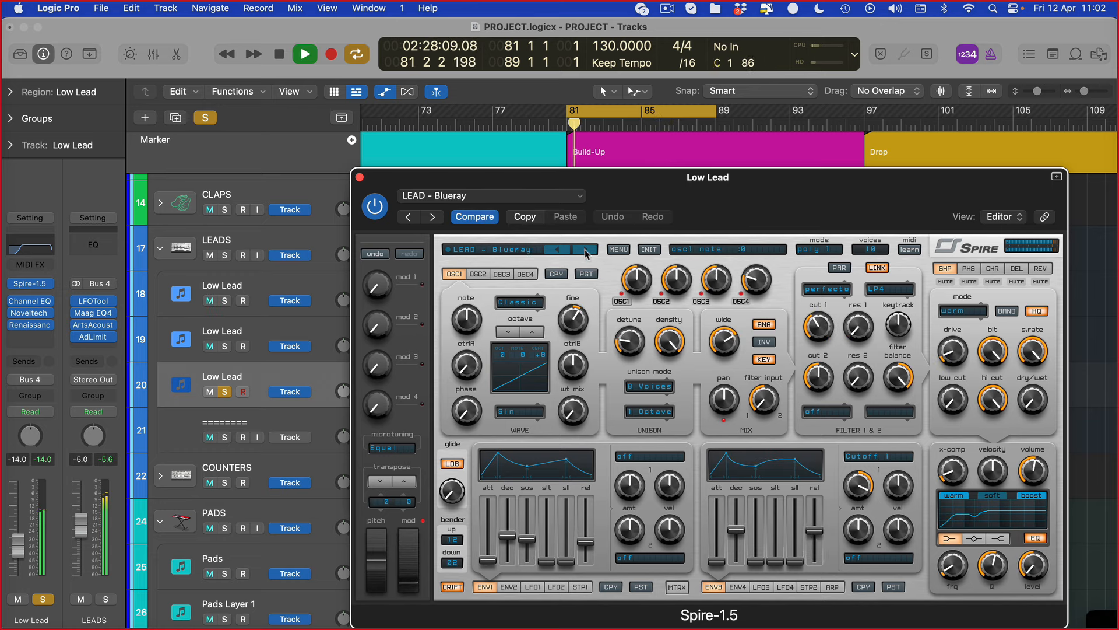
click(586, 251)
click(580, 252)
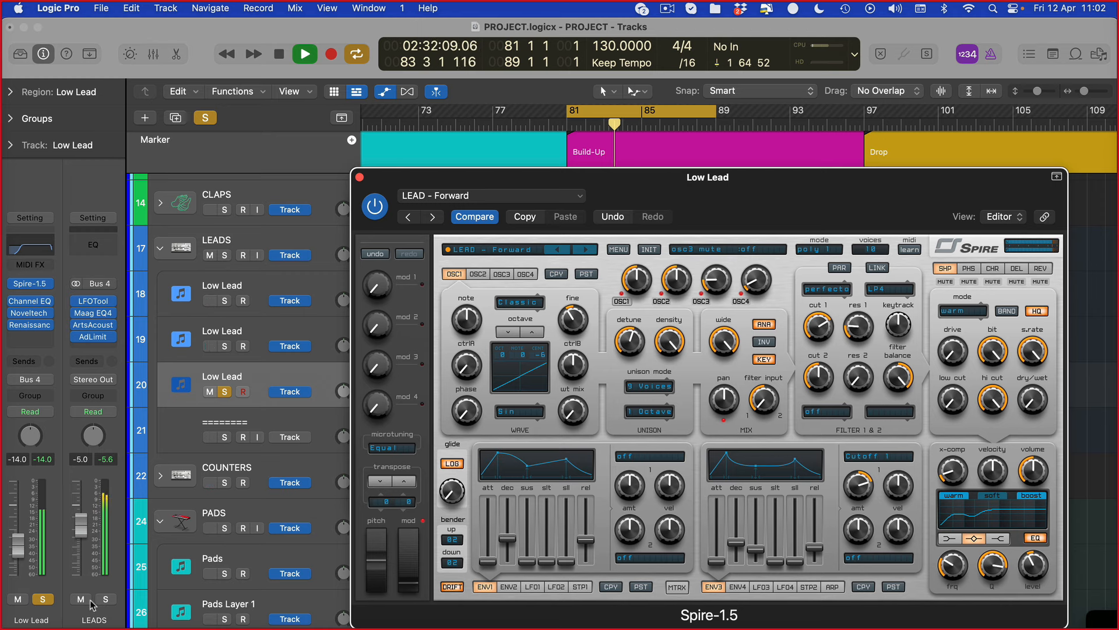
Mute Spire's reverb, show its delay settings and raise the third Low Lead's level to -13.2.
click(1041, 269)
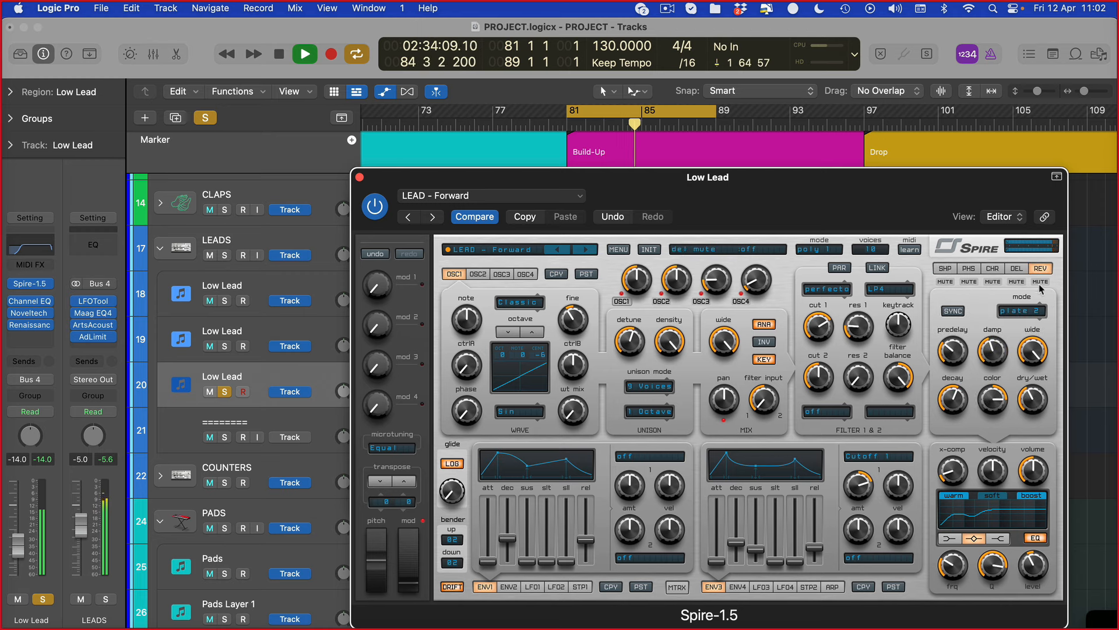
click(1016, 269)
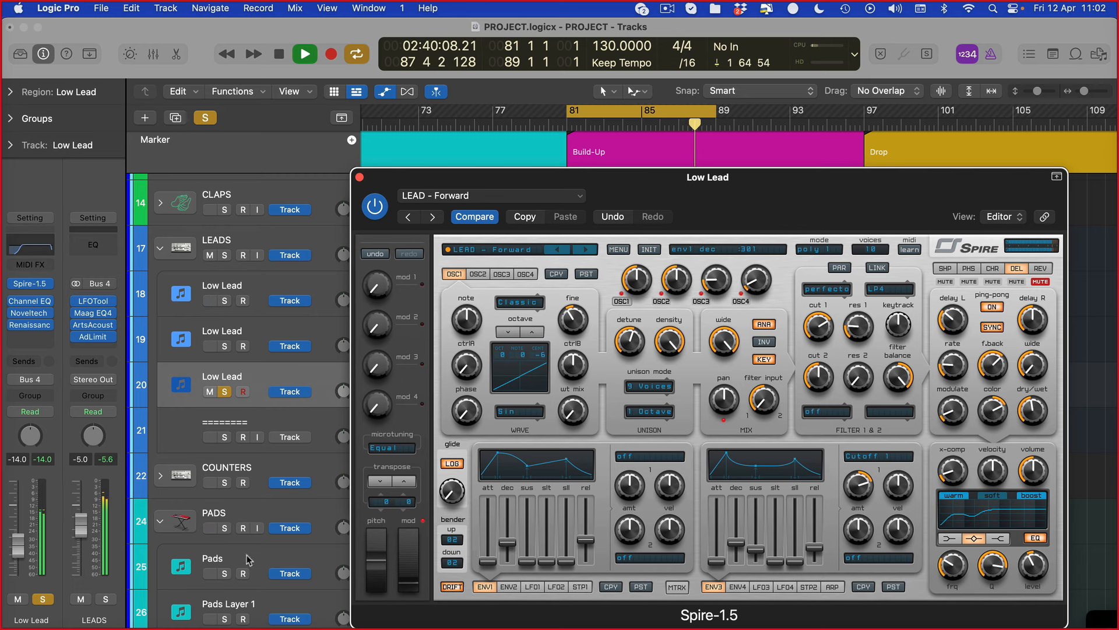
drag(26, 554, 26, 552)
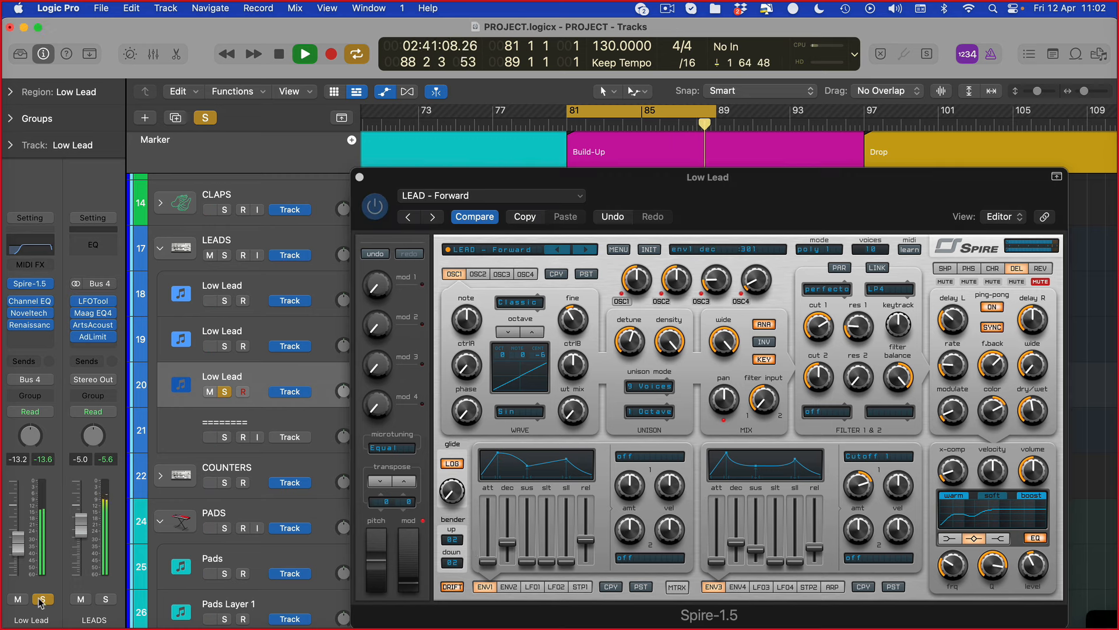
Set the third Low Lead's Renaissance Axx threshold to -2.0 and gain to -12.8, and raise the unsoloed track's level to about -6.0.
click(32, 326)
drag(405, 362, 405, 355)
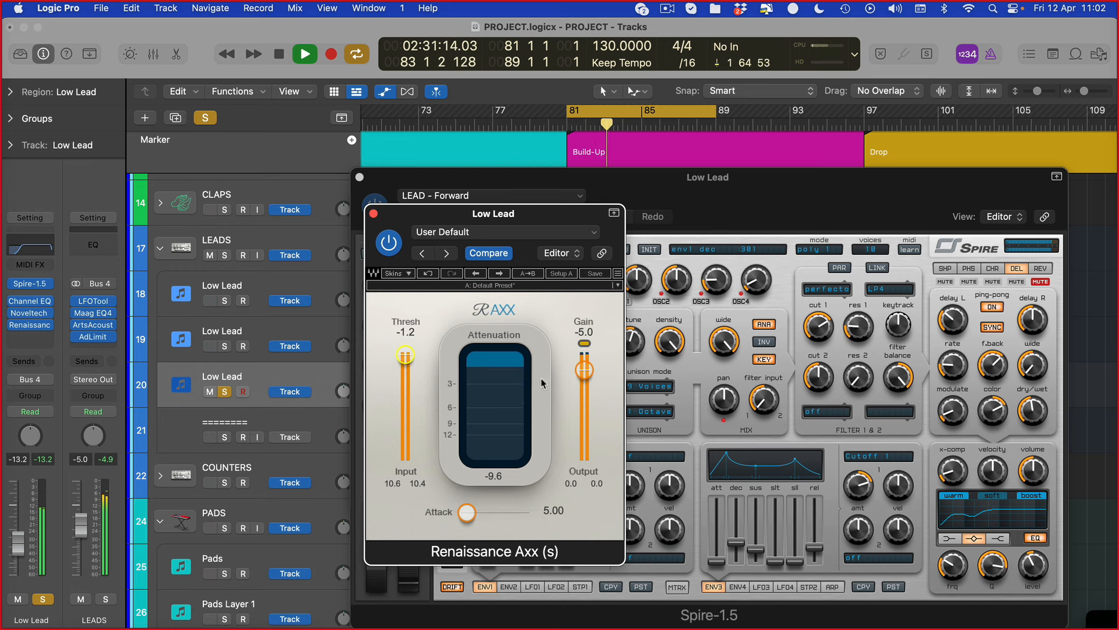
drag(587, 373, 584, 398)
drag(405, 354, 405, 355)
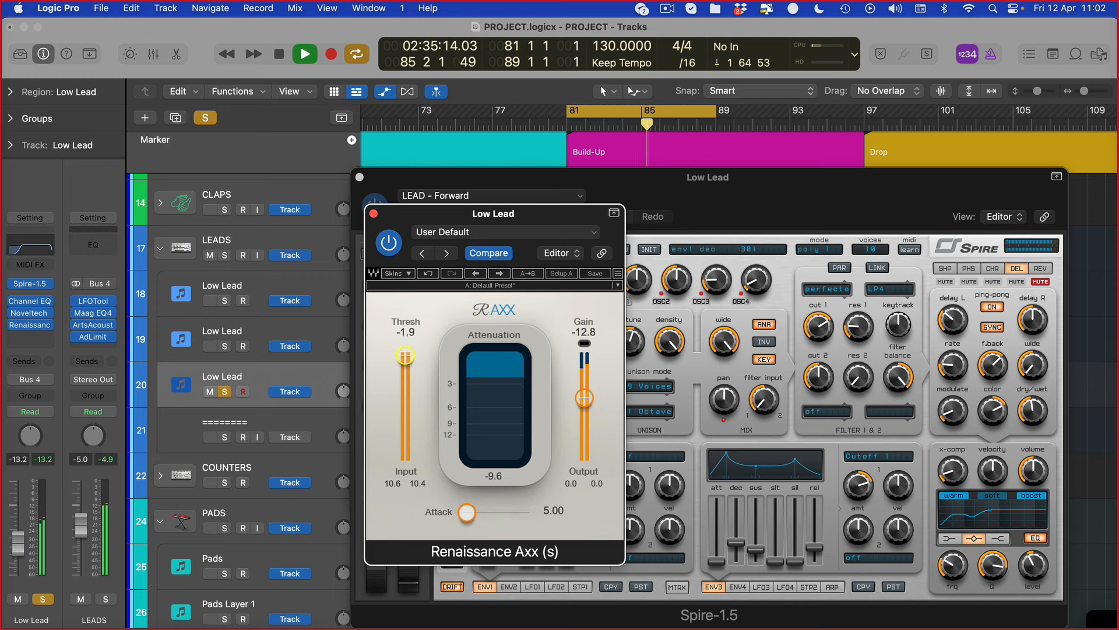
drag(18, 544, 18, 539)
key(s)
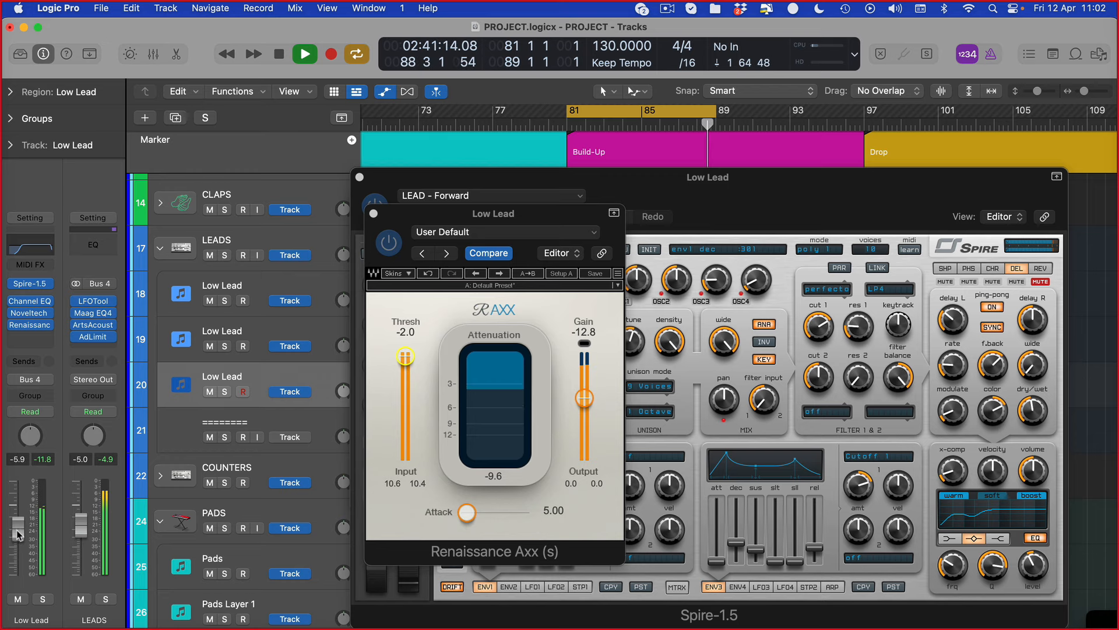
Solo the third Low Lead again and switch its Spire preset to LEAD - Hollow Man.
click(641, 248)
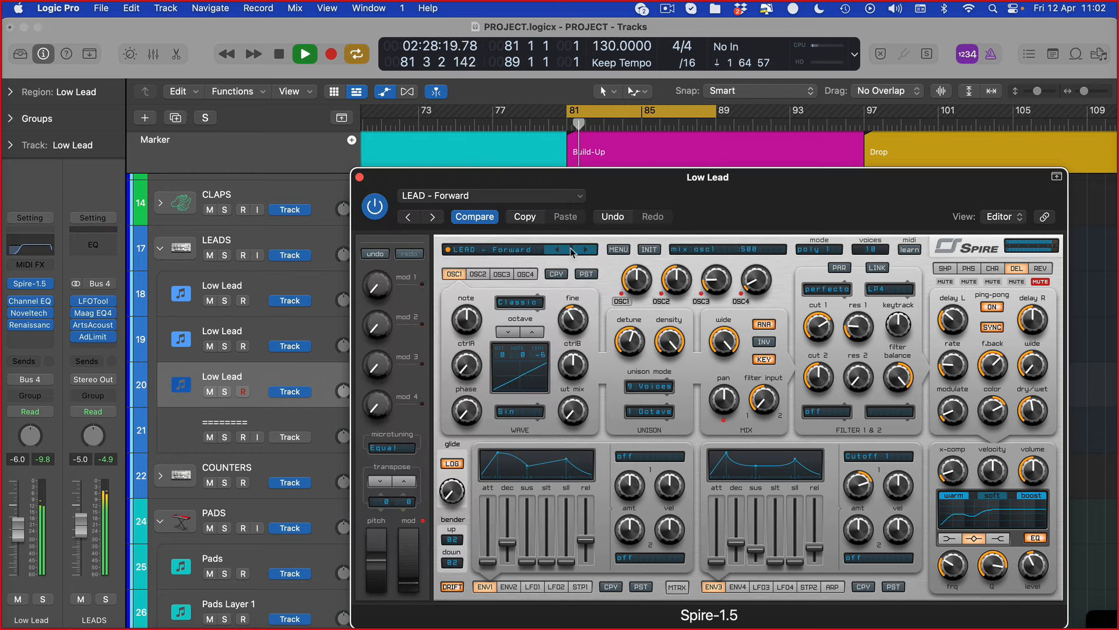
key(s)
click(584, 250)
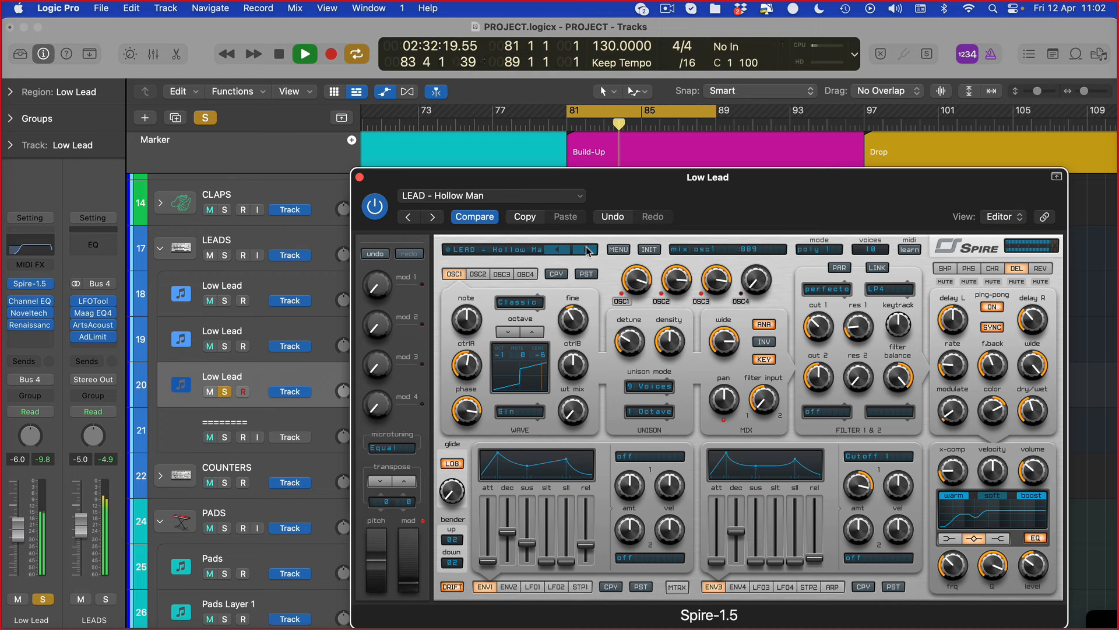
Unsolo the third Low Lead and lower its level to -9.4.
key(s)
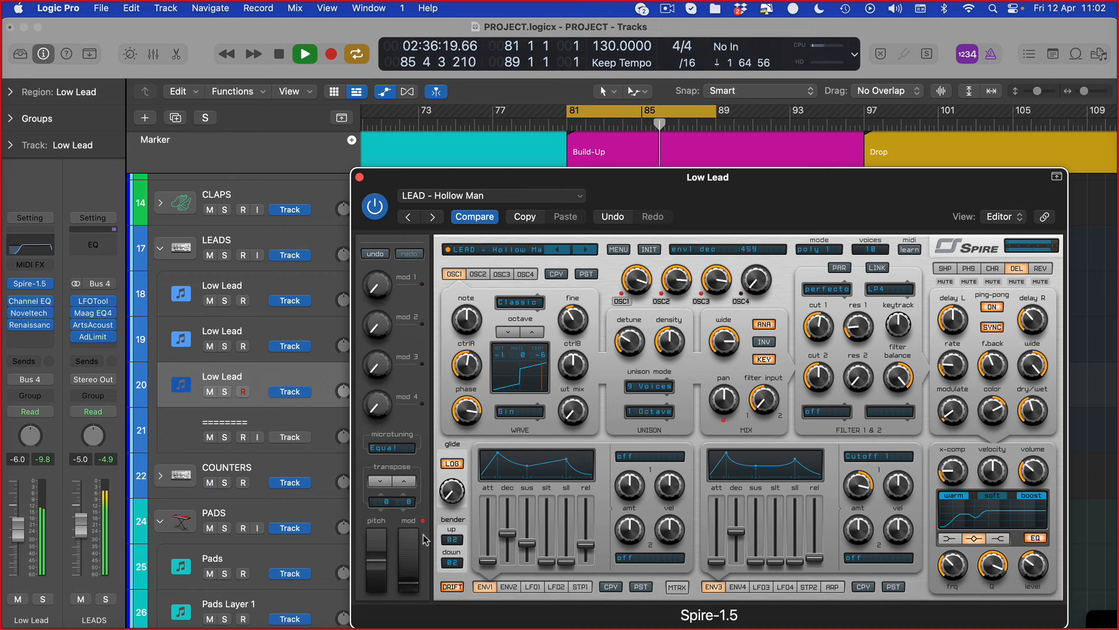
drag(26, 536, 19, 541)
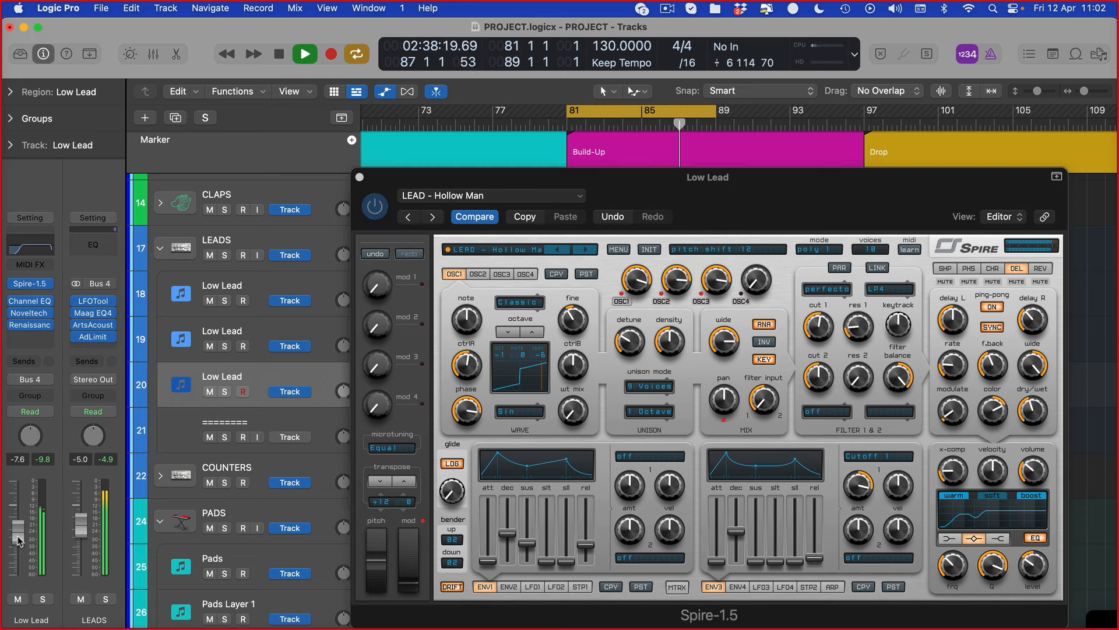
Solo the third Low Lead again and audition Spire presets including LEAD - Medicine, My Eyes and Beast In Us, ending on Spire Big Lead.
click(580, 249)
key(s)
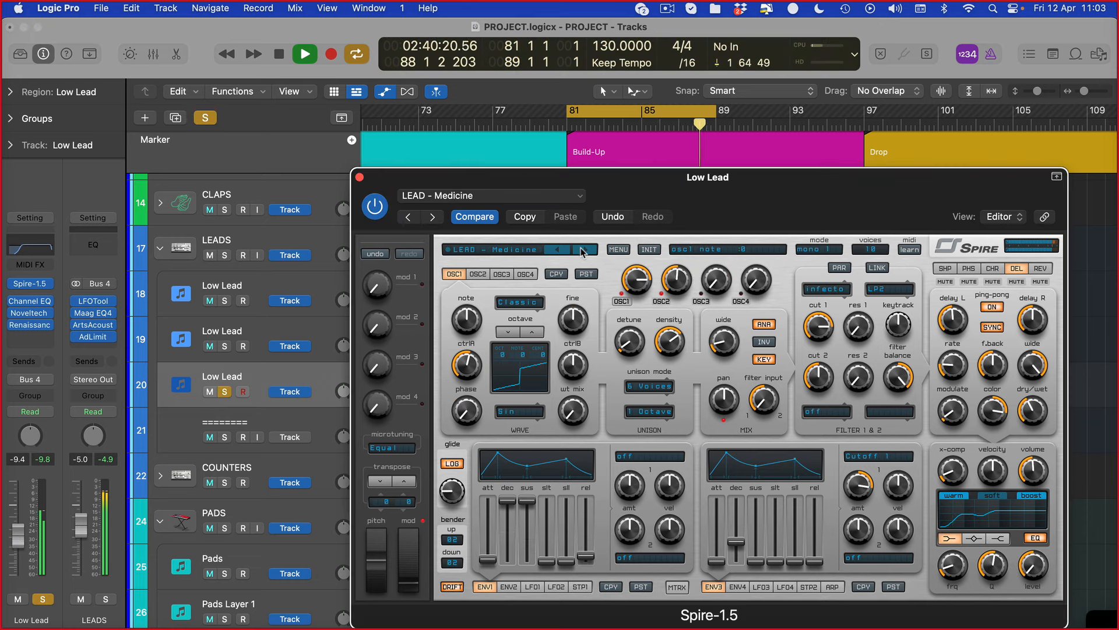
click(587, 250)
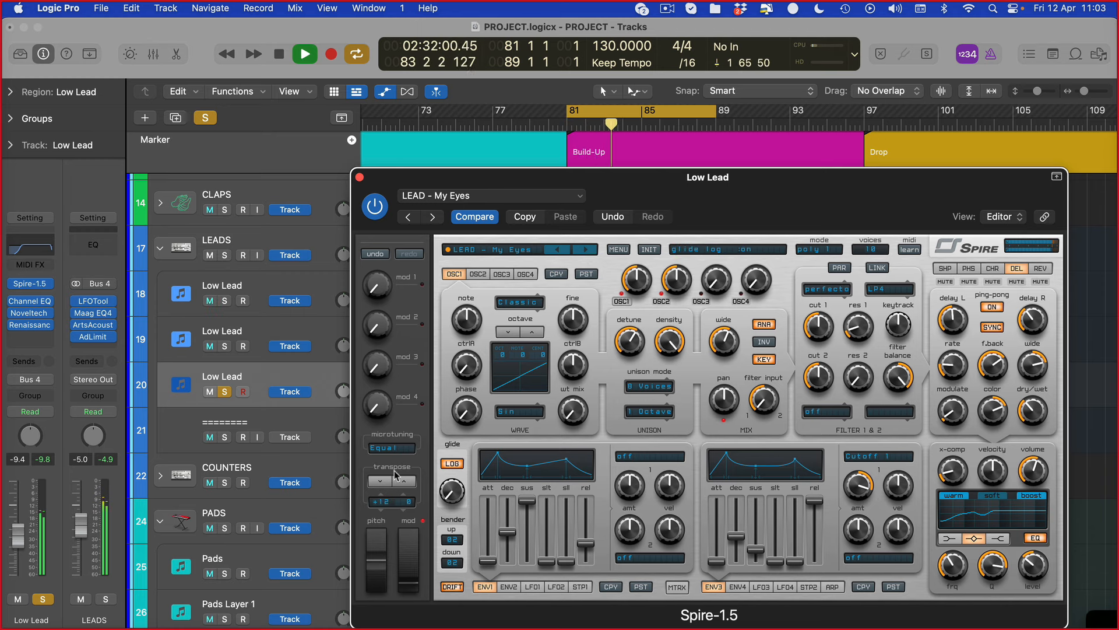
click(432, 218)
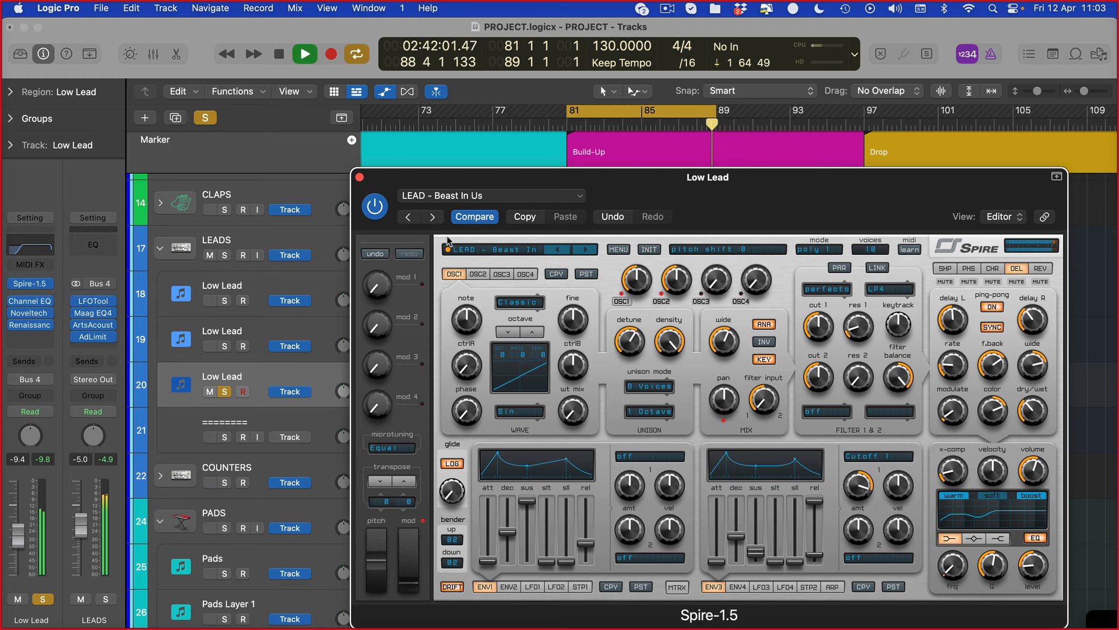
click(432, 220)
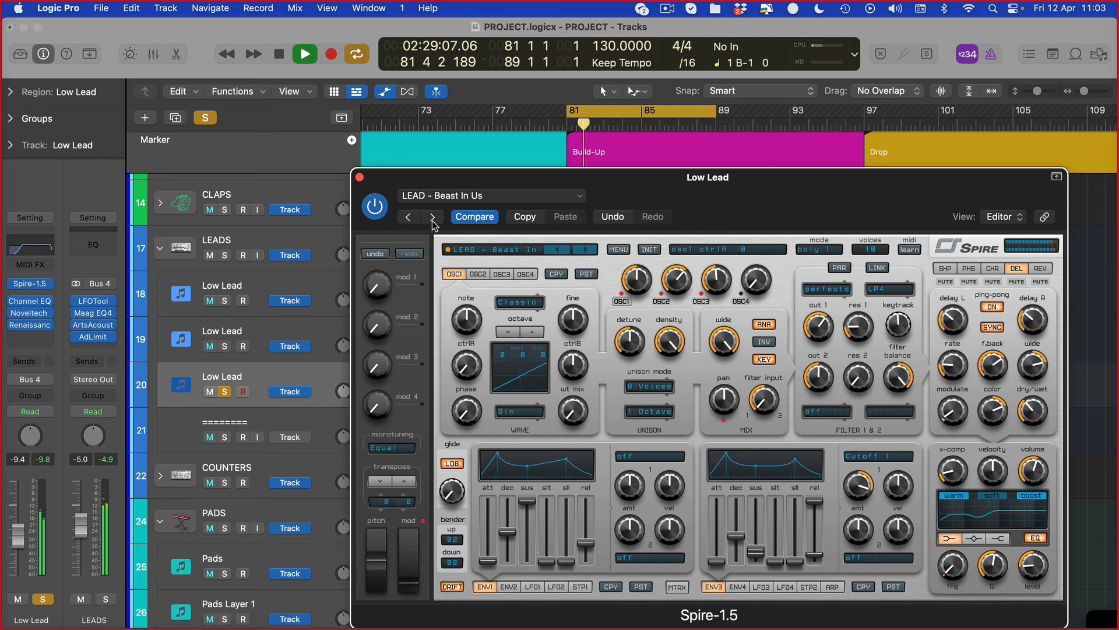
click(409, 219)
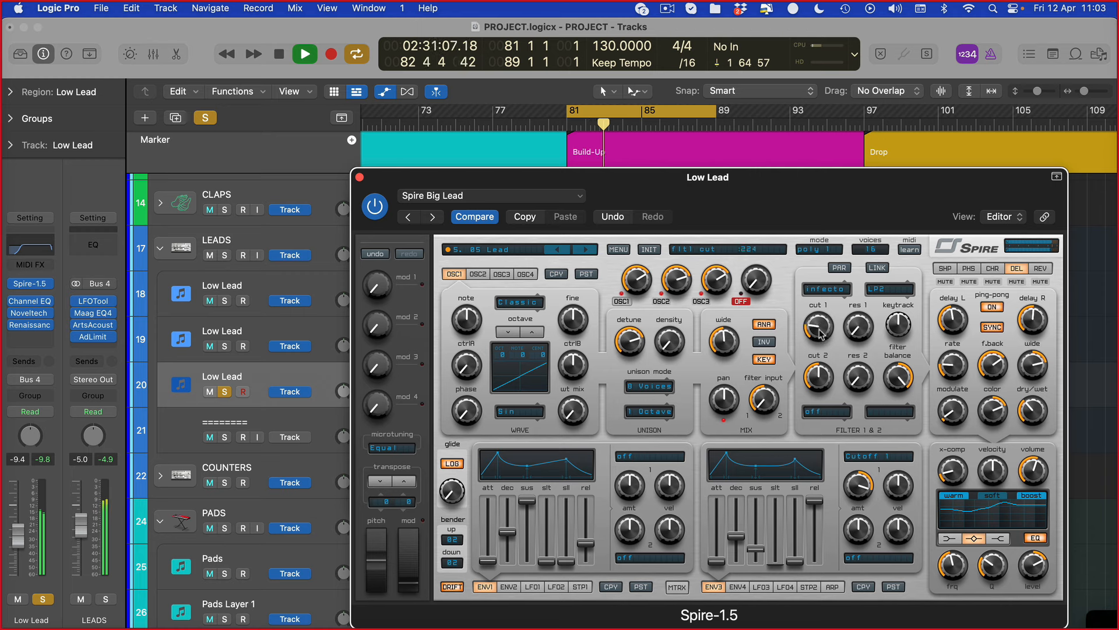
Adjust Spire's reverb wet amount, shorten the envelope 1 decay and set the delay wet amount to 270.
click(1041, 270)
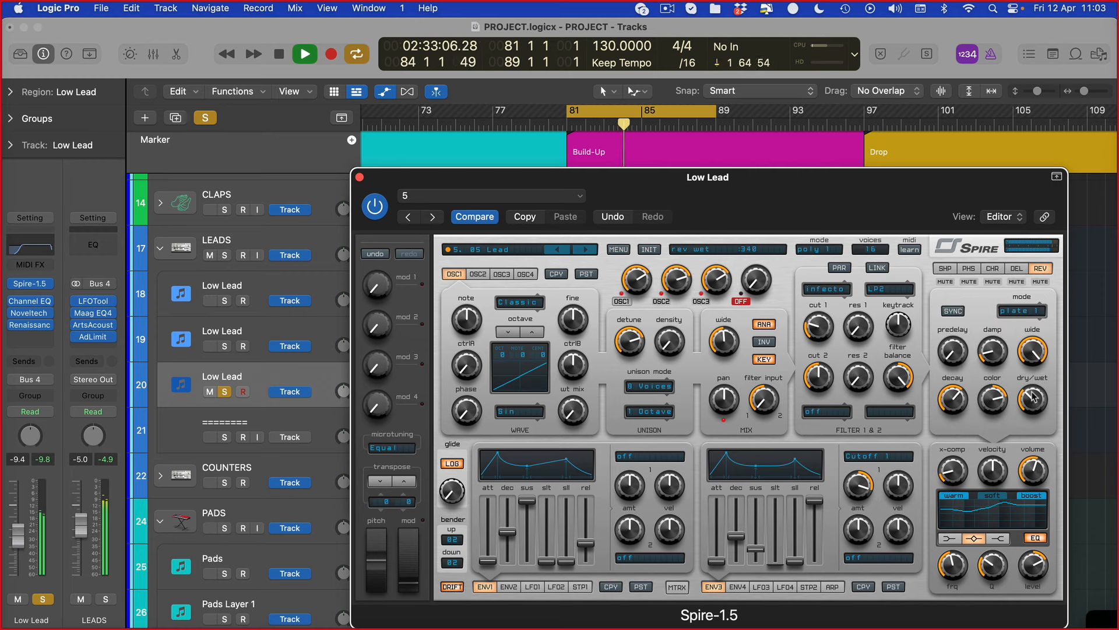
drag(505, 542, 508, 548)
click(1016, 269)
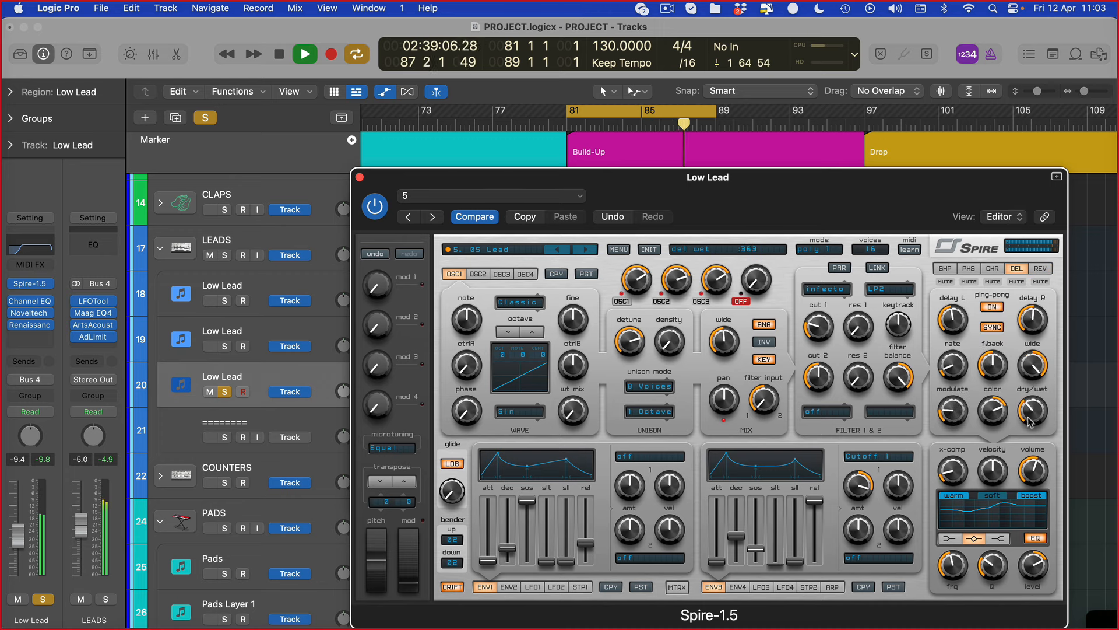
drag(1030, 422, 1026, 428)
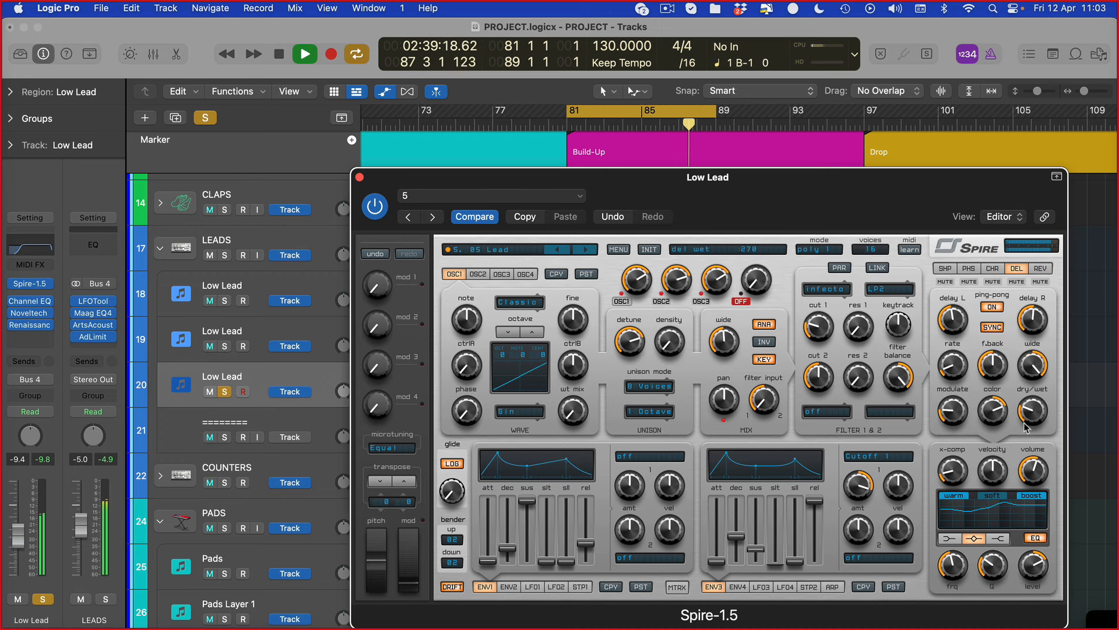
Set Spire's filter 1 cutoff to 305 and the unsoloed third Low Lead's level to -7.0, and hide the plug-in window.
click(42, 598)
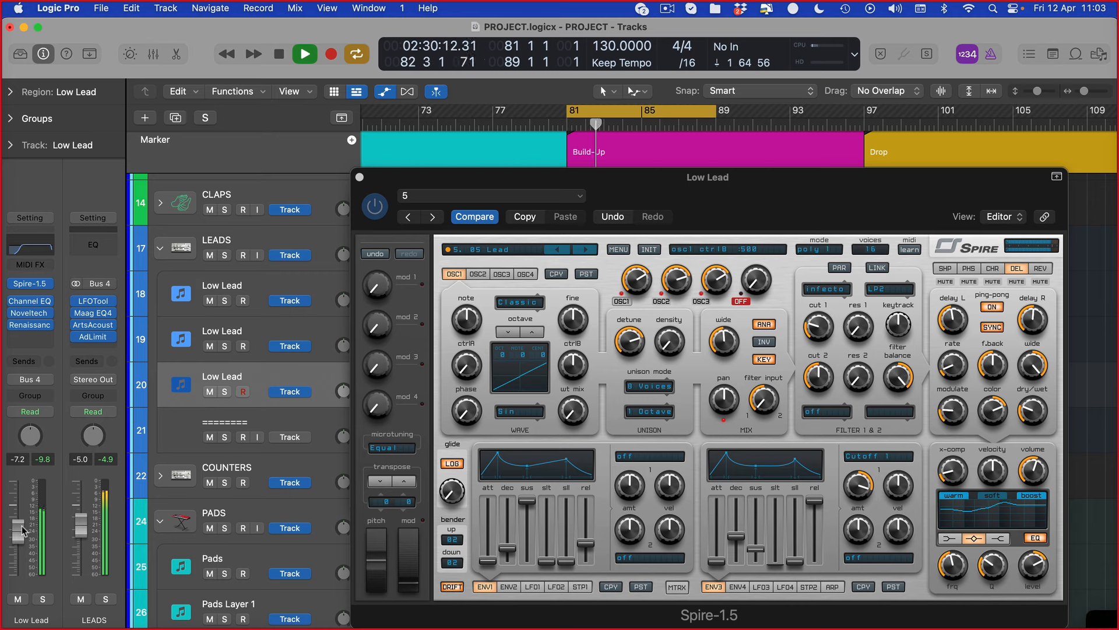
drag(21, 530, 22, 527)
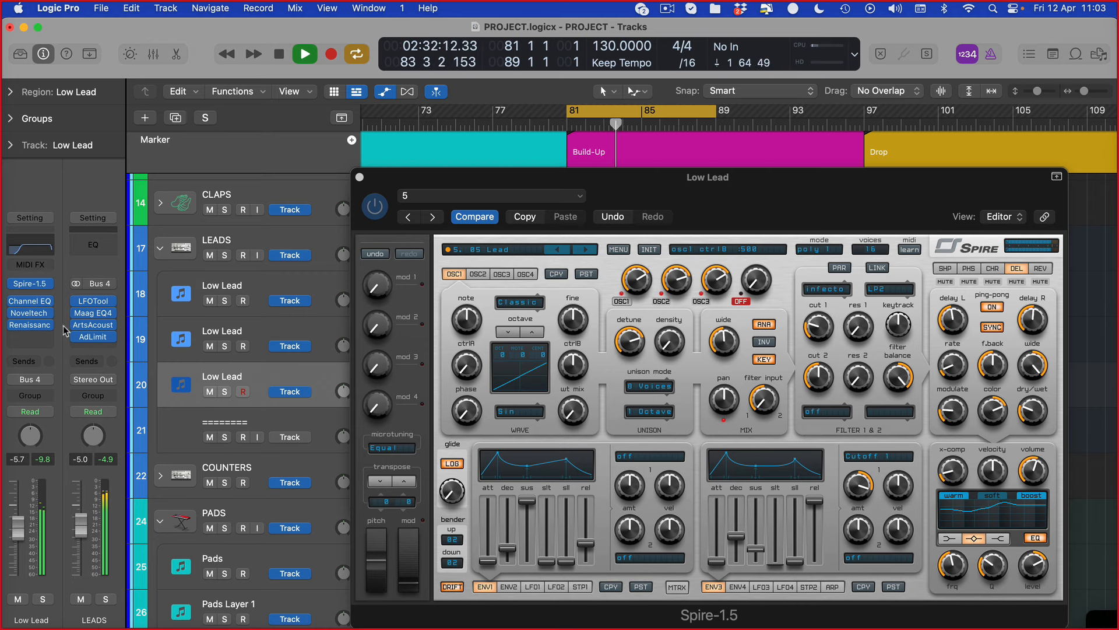
key(s)
drag(823, 339, 817, 337)
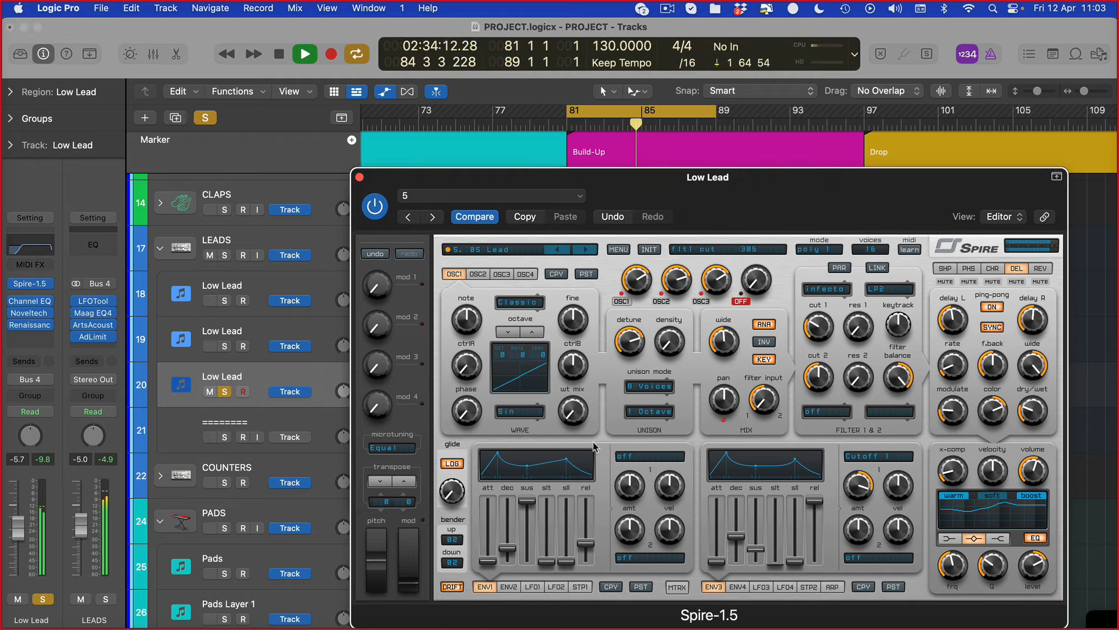
key(s)
drag(18, 528, 19, 532)
key(v)
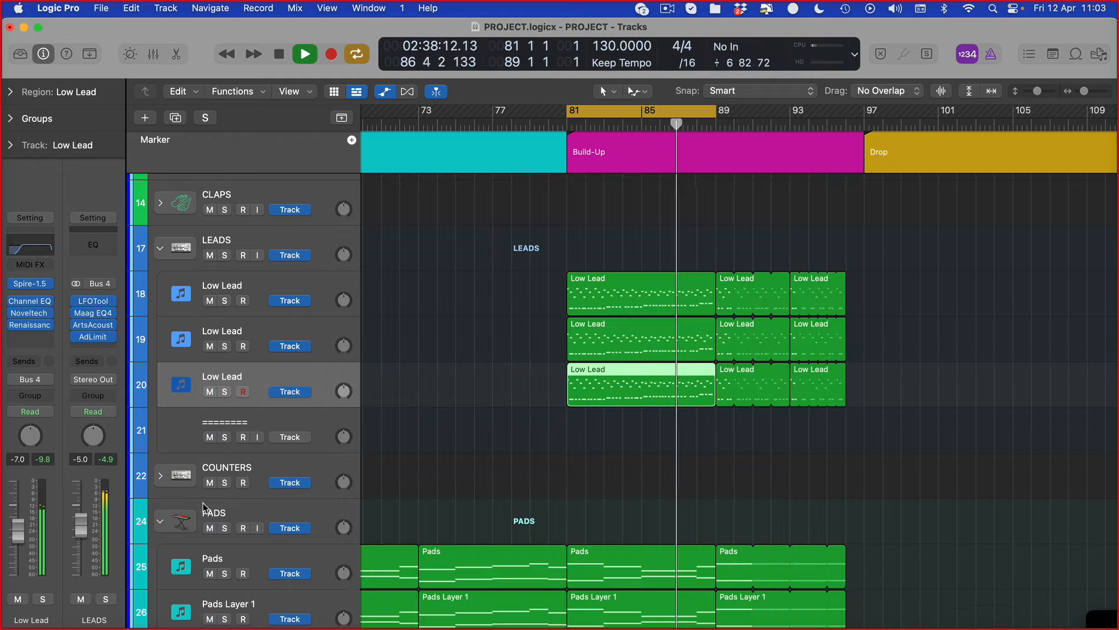
Reduce the track heights and solo the PADS and LEADS stacks together during playback.
key(super+Up)
scroll(457, 518, down, 5)
key(super+Up)
scroll(567, 492, up, 1)
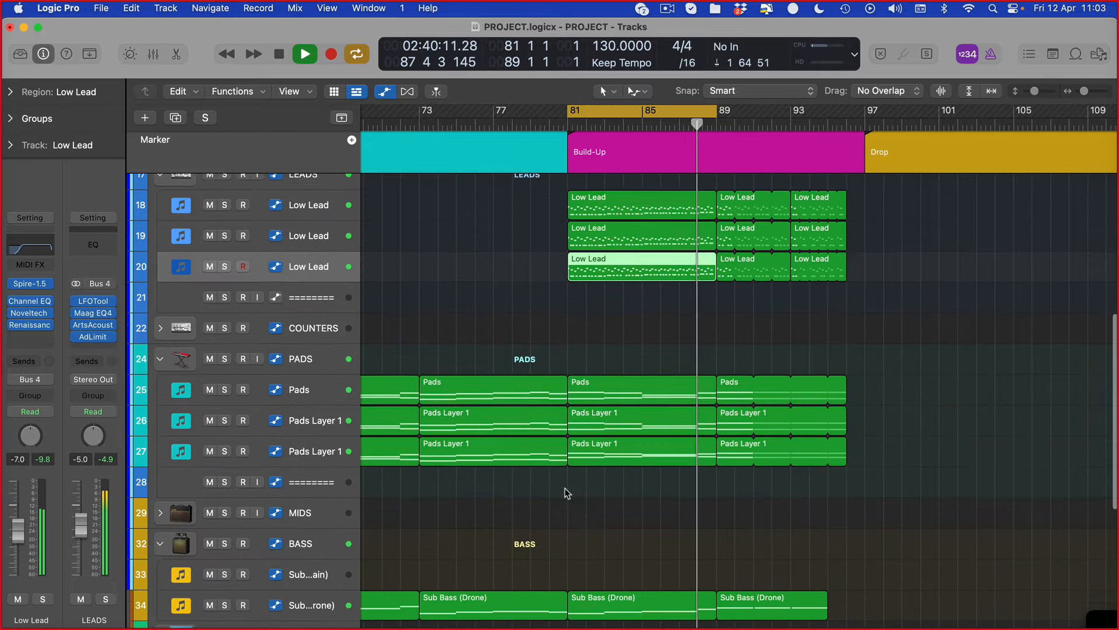
click(224, 372)
scroll(252, 331, up, 5)
scroll(251, 331, up, 1)
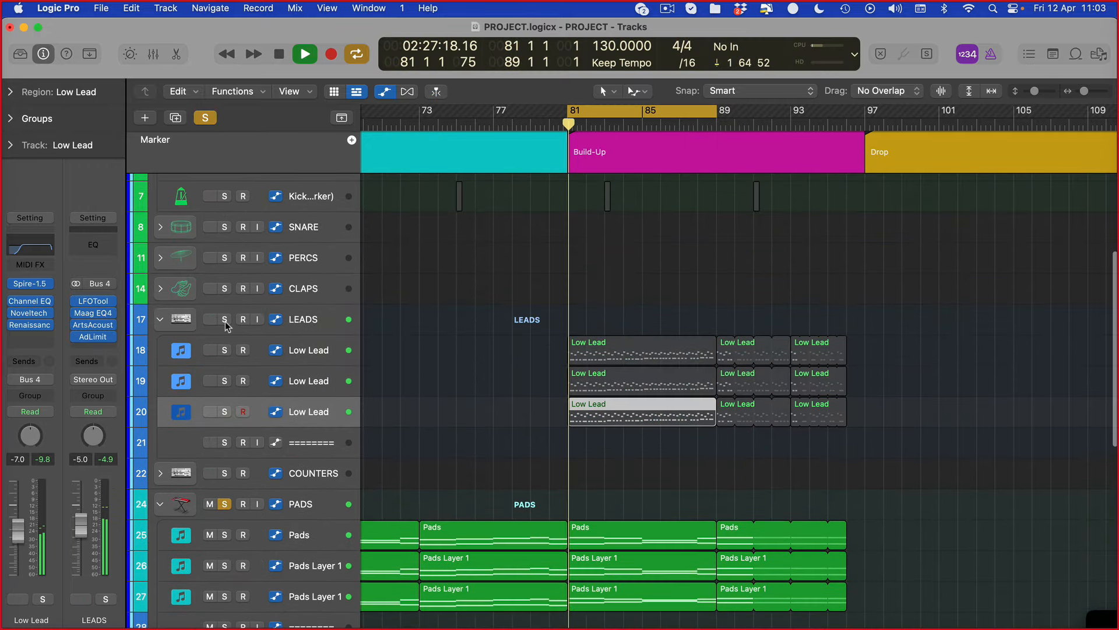
click(225, 320)
Compare the LEADS with and without the second Low Lead, and lower the LEADS stack's level to -8.0.
click(320, 318)
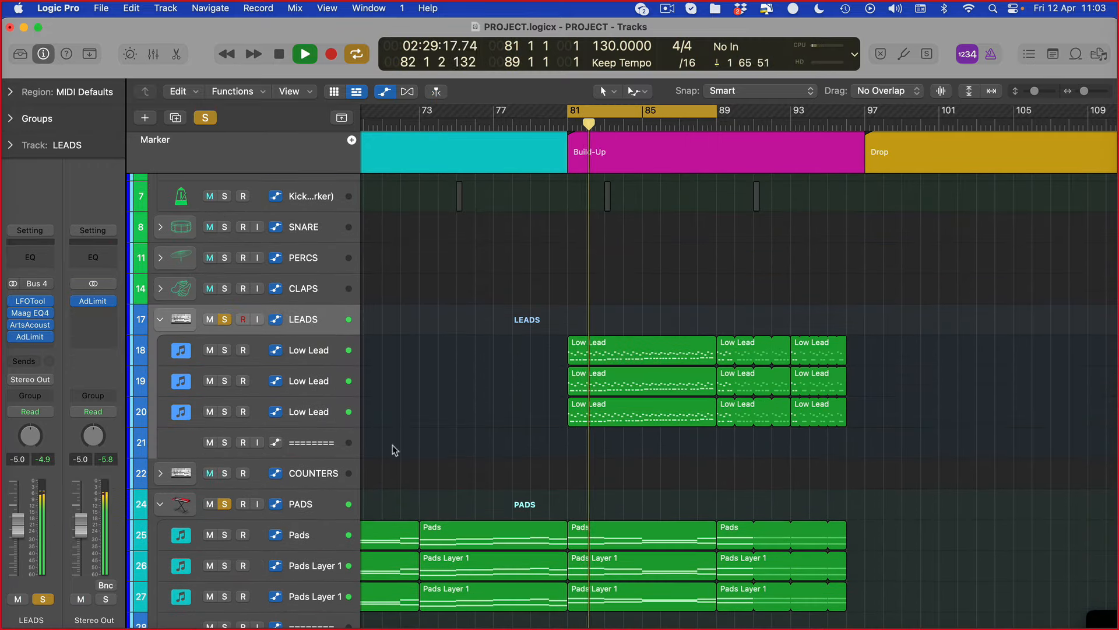
click(297, 419)
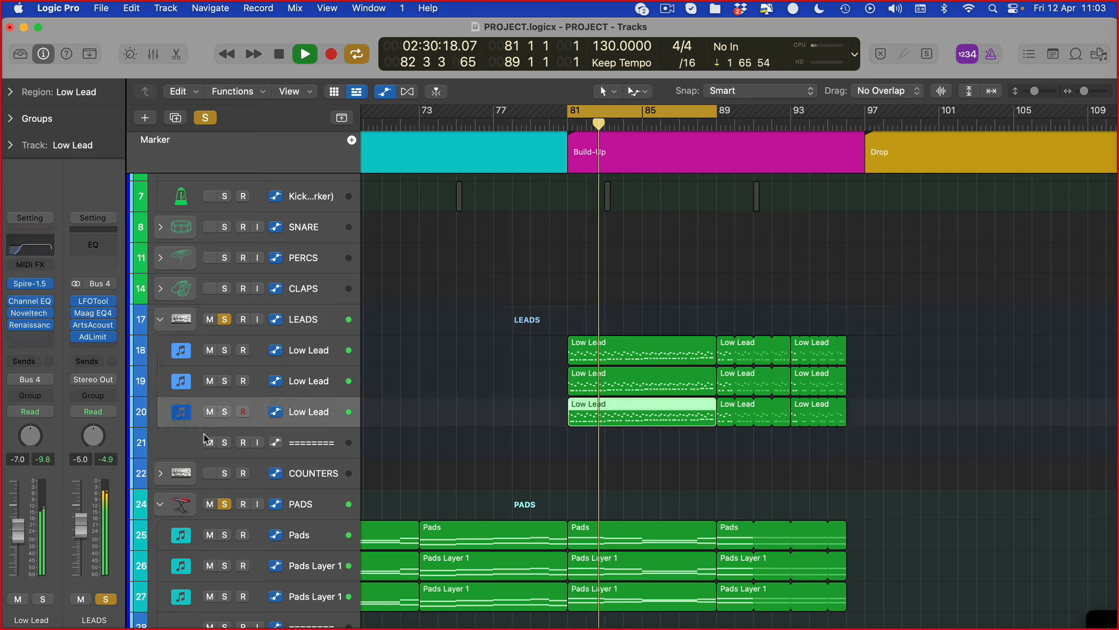
click(209, 380)
click(210, 381)
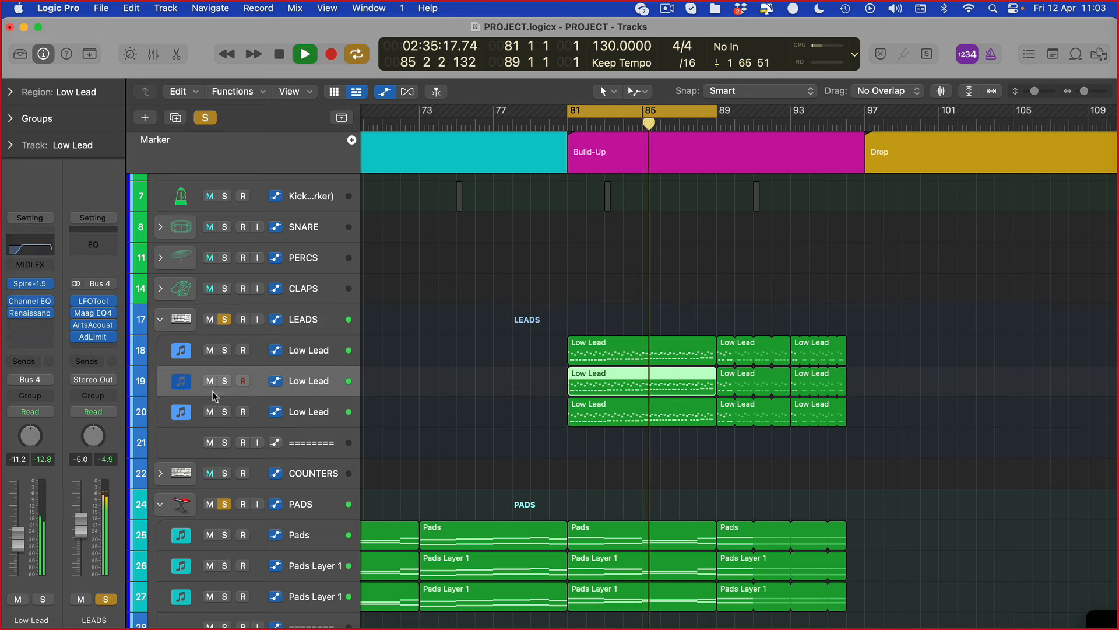
click(298, 331)
mouse_move(21, 518)
mouse_down()
mouse_move(17, 577)
mouse_move(18, 525)
mouse_up()
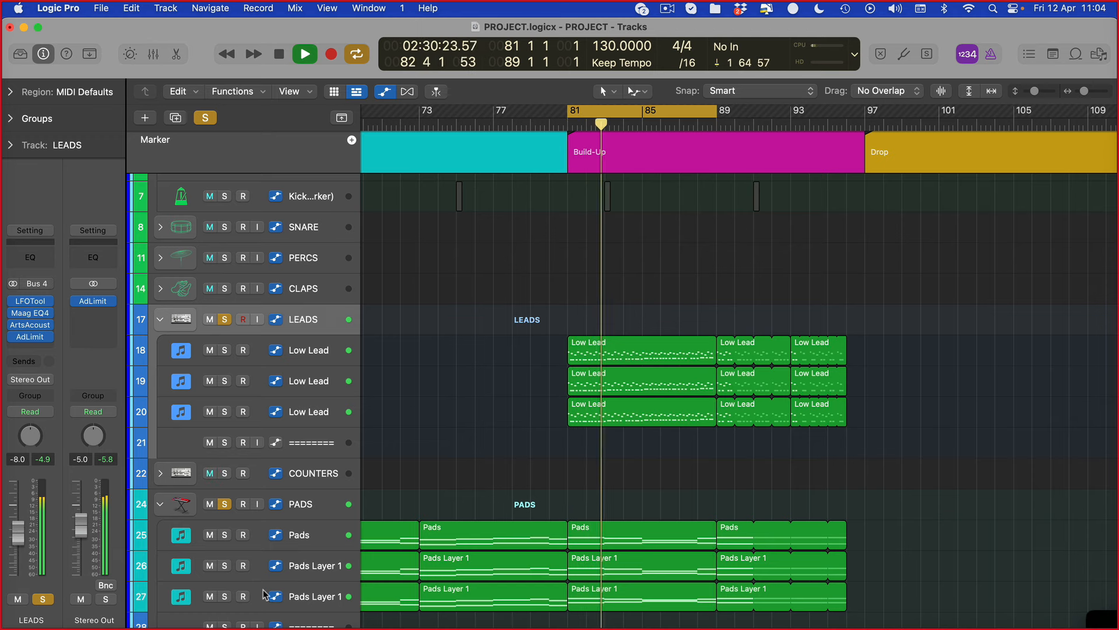
Solo Sub Bass (Drone) as well, stop playback and extend the cycle range back to start at bar 65.
click(305, 599)
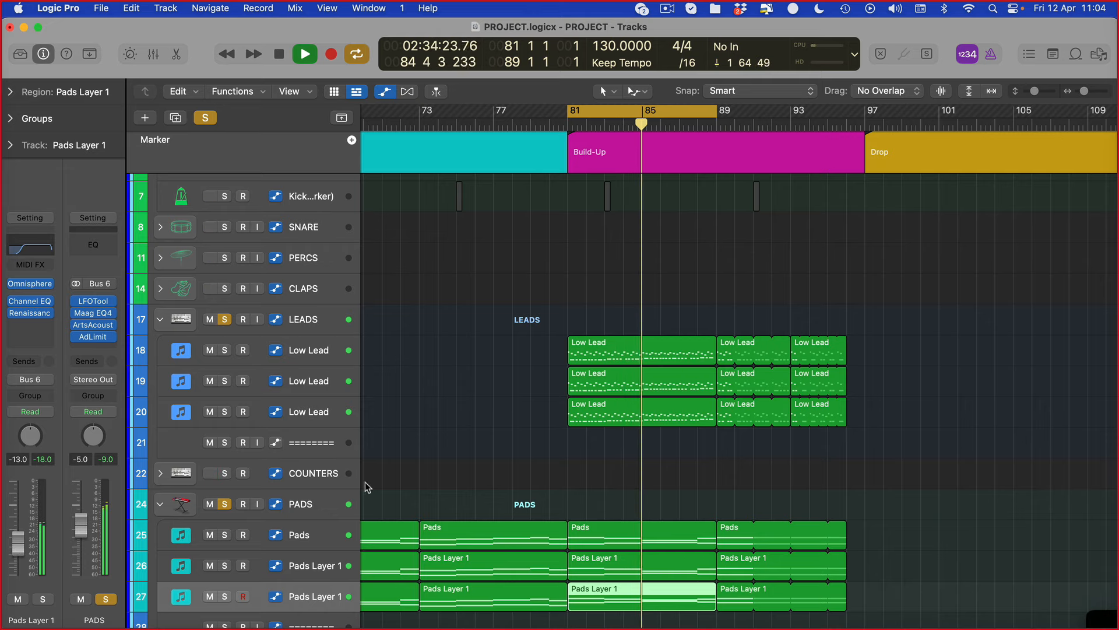
scroll(385, 508, down, 10)
click(225, 467)
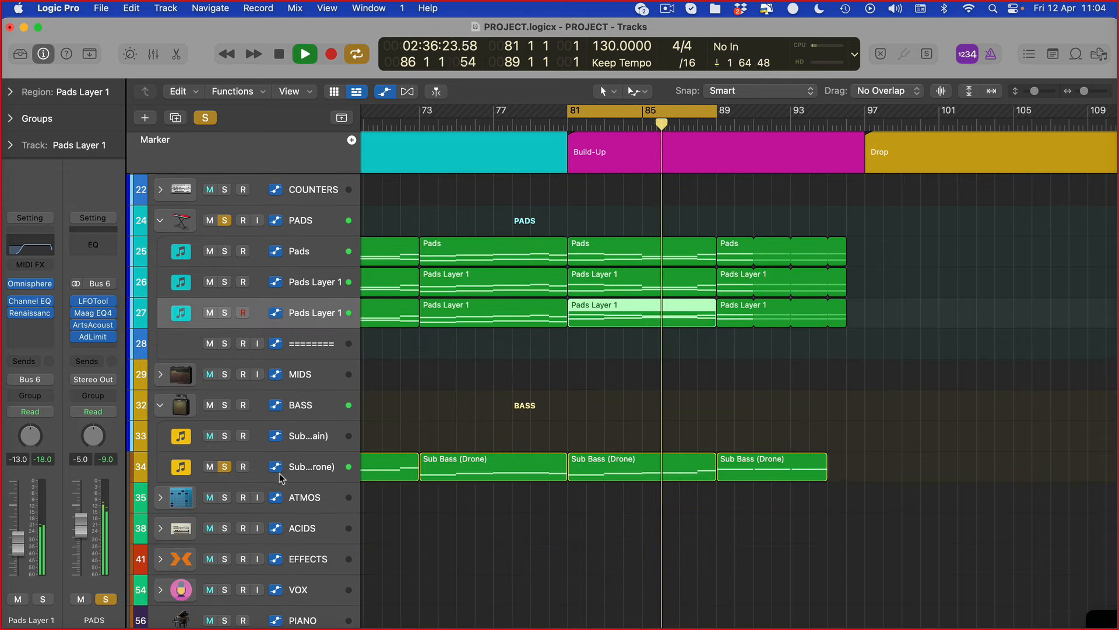
scroll(383, 594, up, 2)
key(space)
scroll(594, 195, left, 5)
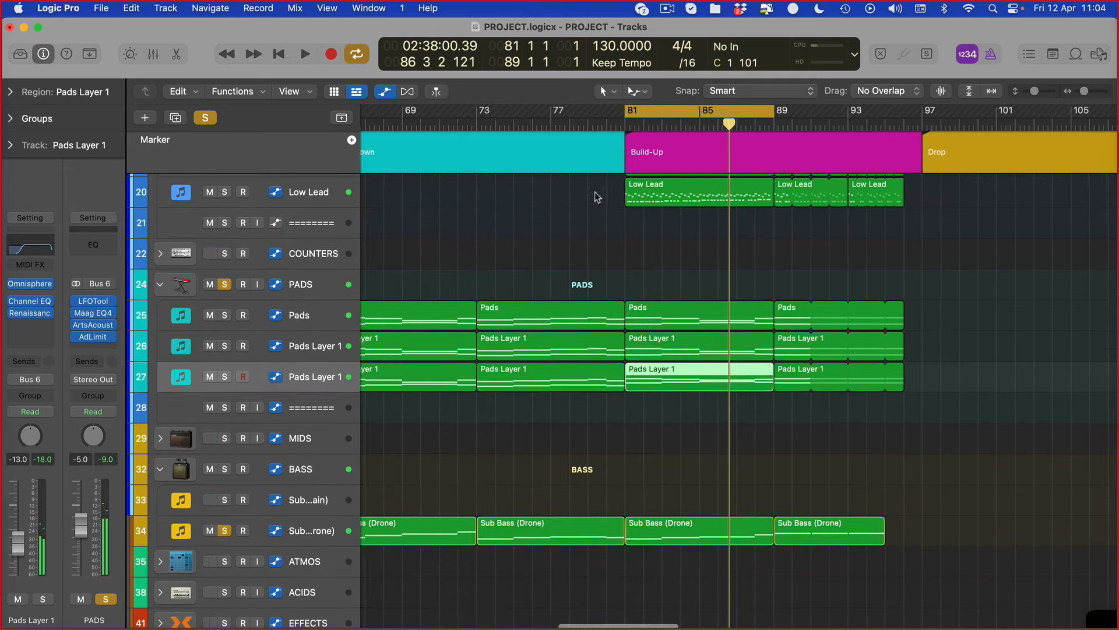
drag(730, 110, 432, 113)
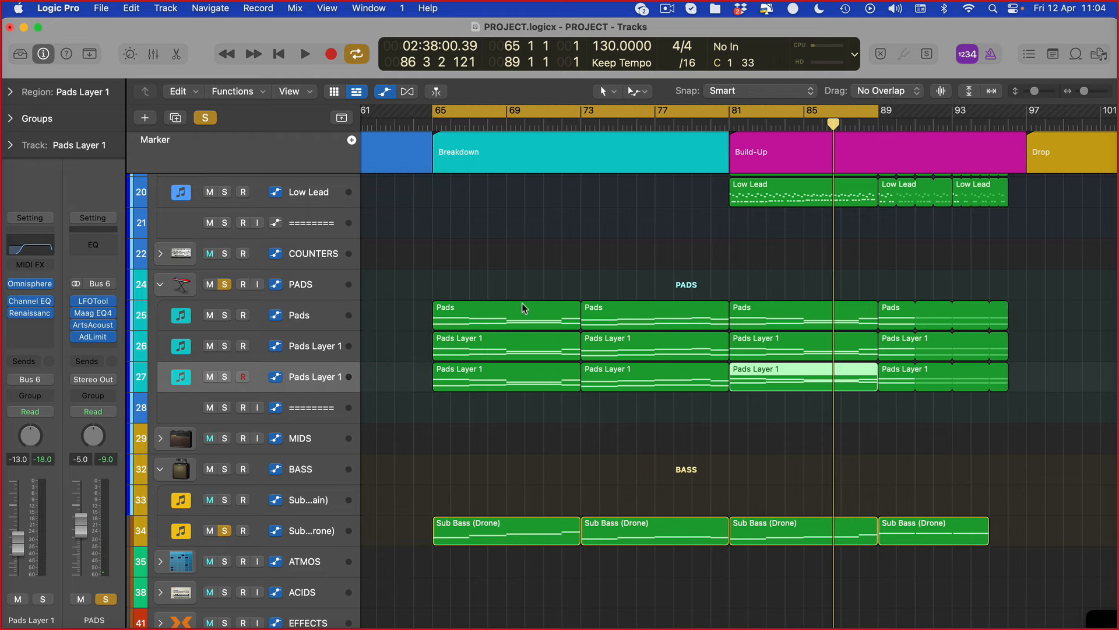
Review the third Low Lead's Spire and Renaissance Axx settings, and hide the plug-in windows.
scroll(309, 291, right, 2)
scroll(464, 357, up, 6)
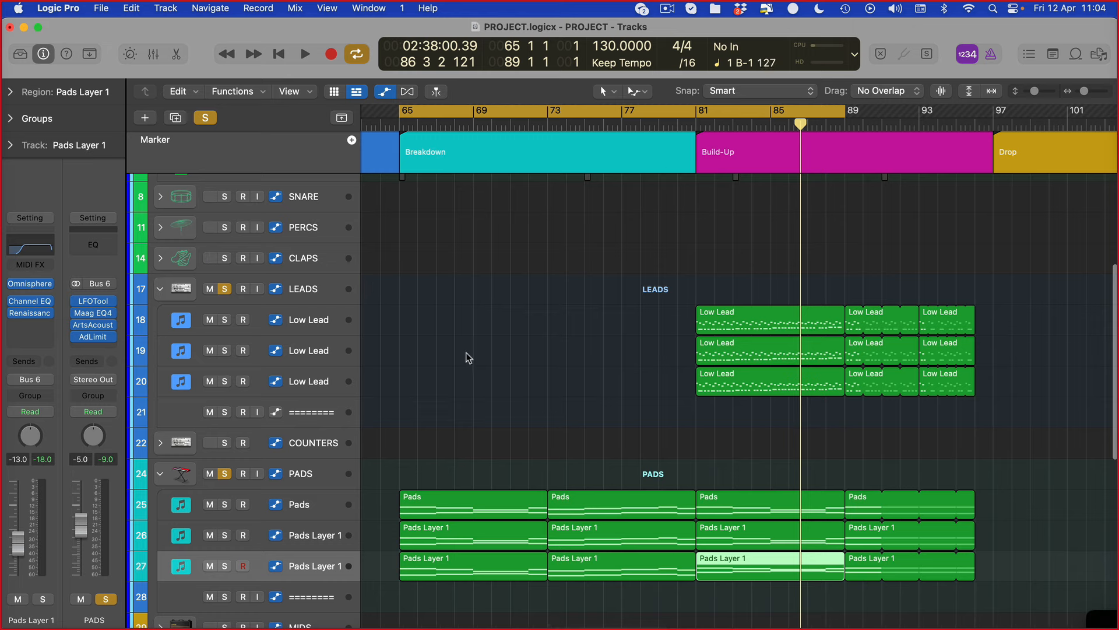
scroll(465, 357, right, 3)
click(309, 382)
click(30, 284)
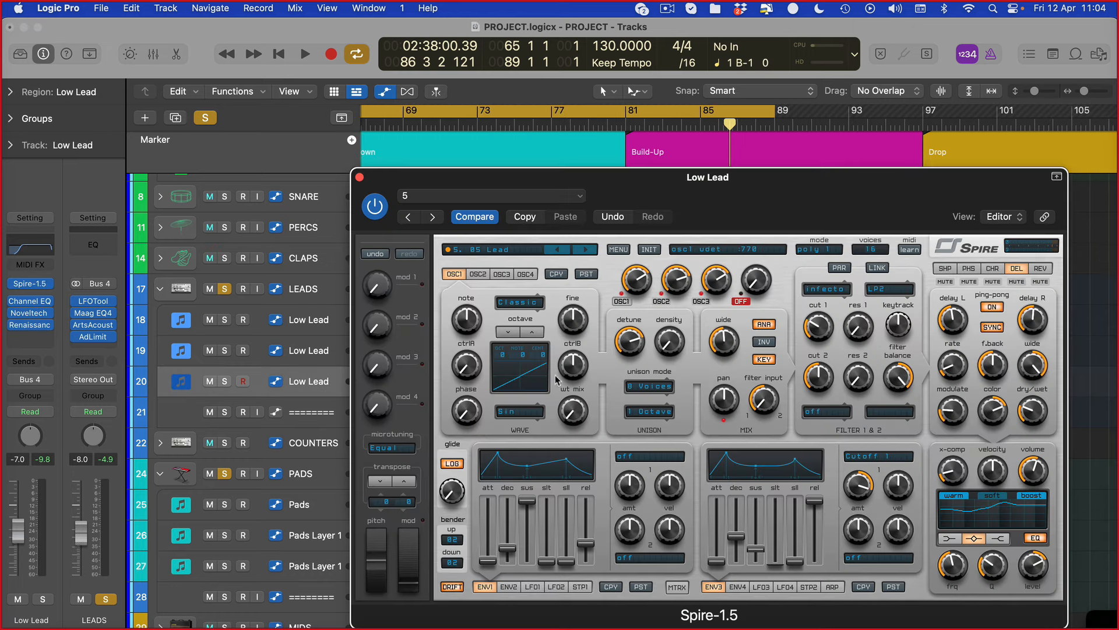
click(30, 325)
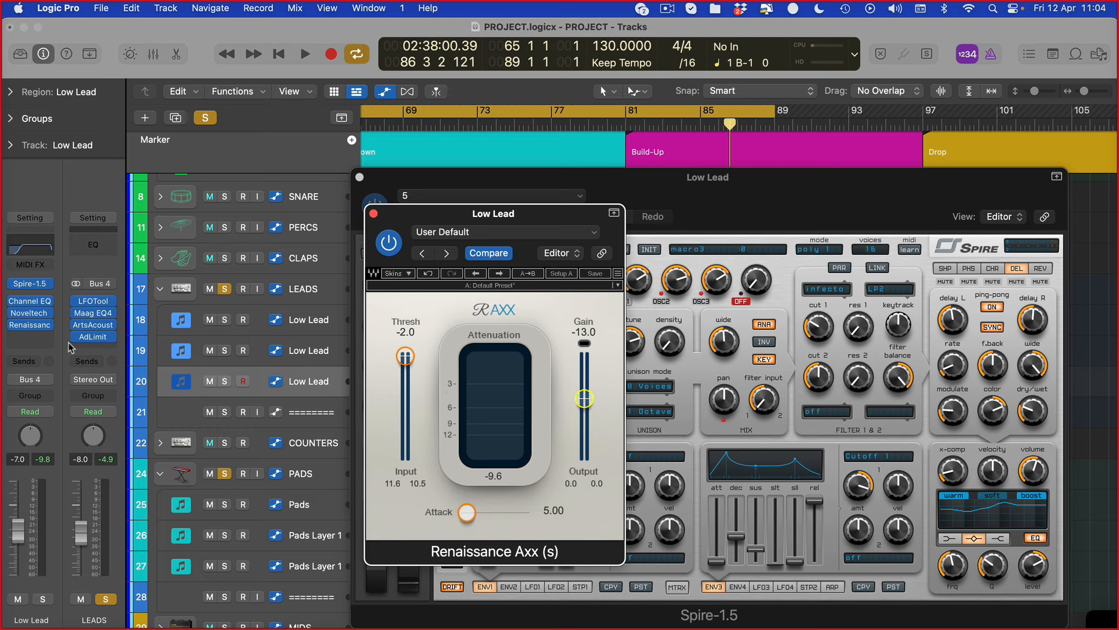
click(37, 325)
key(v)
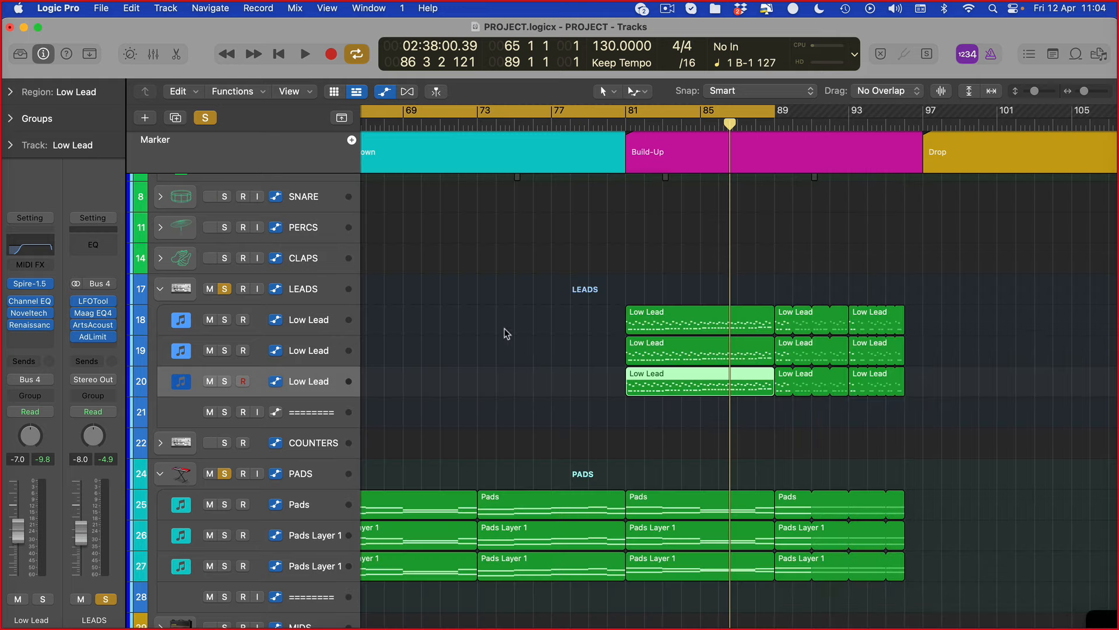
Solo the third Low Lead, unsolo the LEADS and PADS stacks, and play from the start of the Build-Up.
click(224, 380)
click(225, 289)
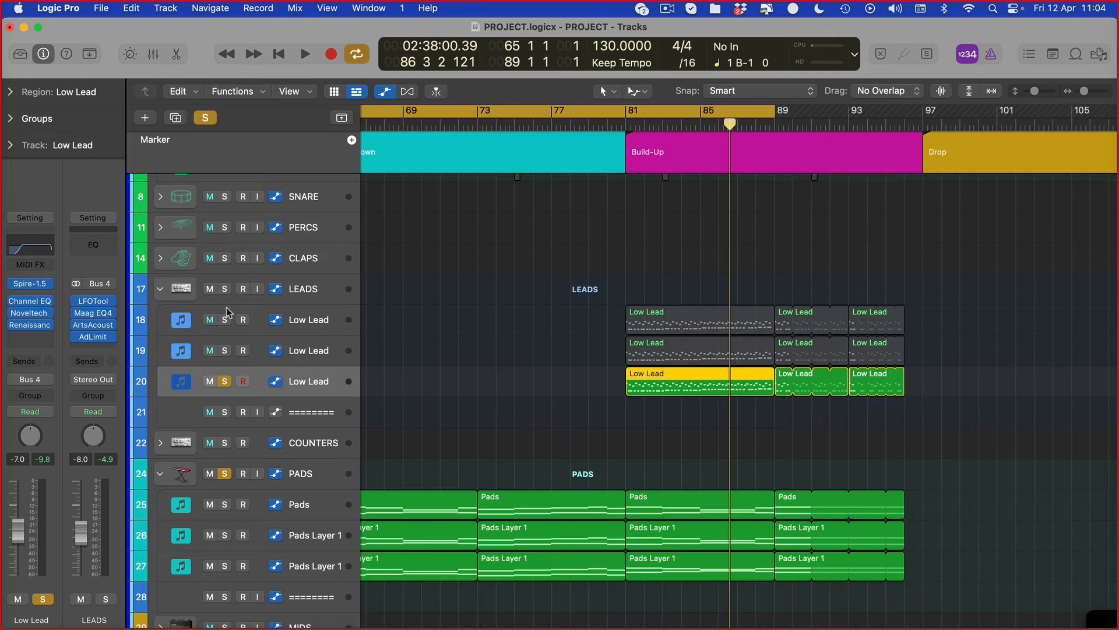
click(223, 466)
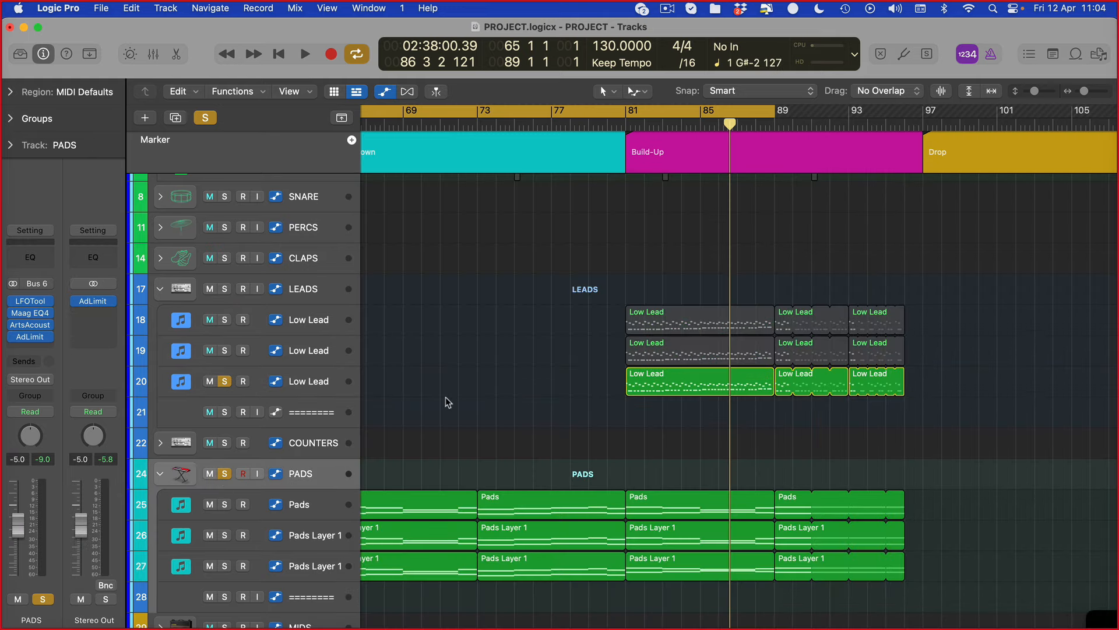
key(ctrl+s)
key(space)
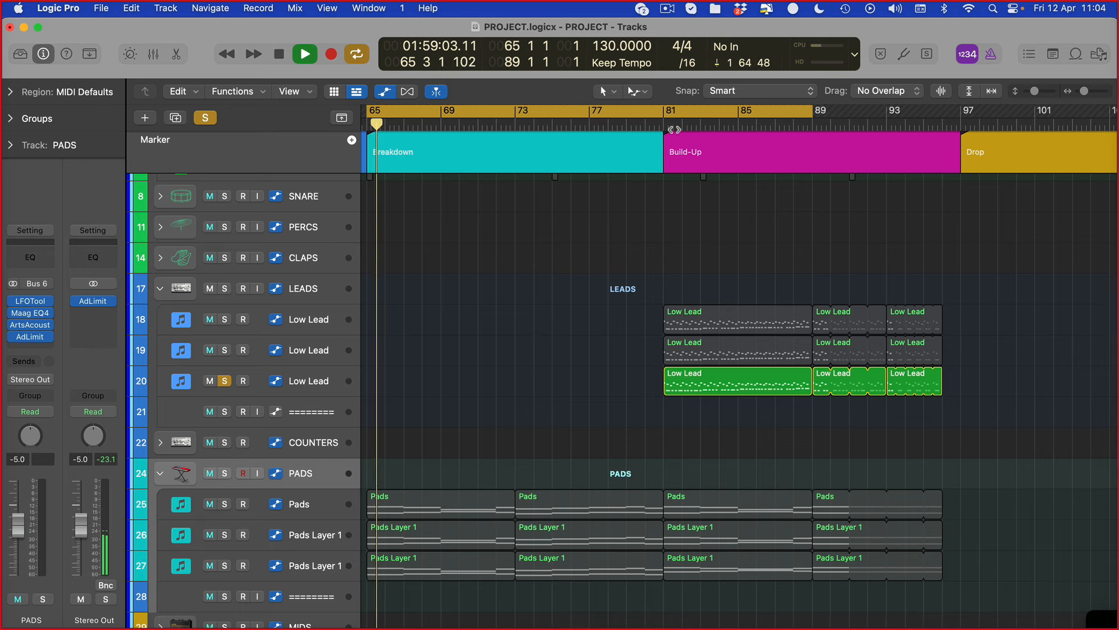
click(674, 129)
click(188, 378)
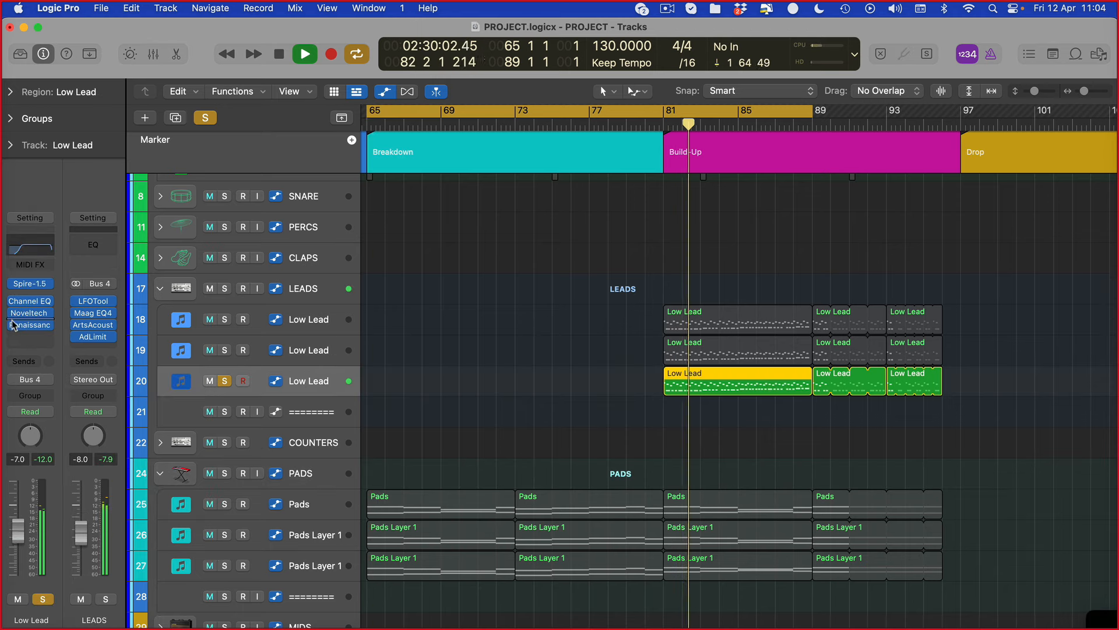
Examine the third Low Lead's Spire delay and reverb settings, and close the plug-in window.
mouse_move(14, 316)
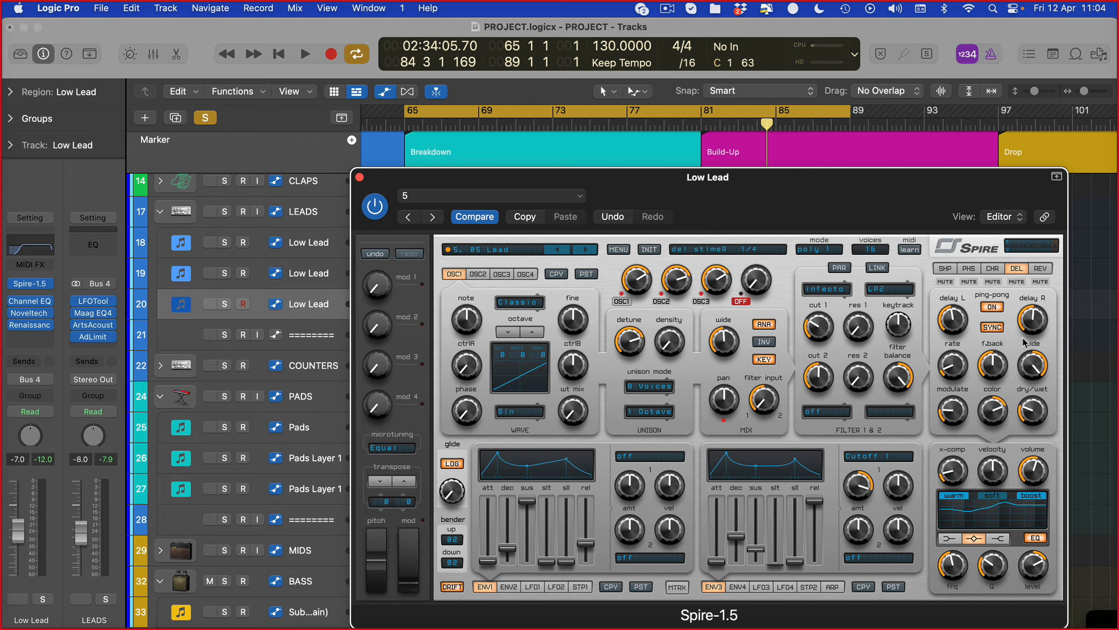
click(1037, 274)
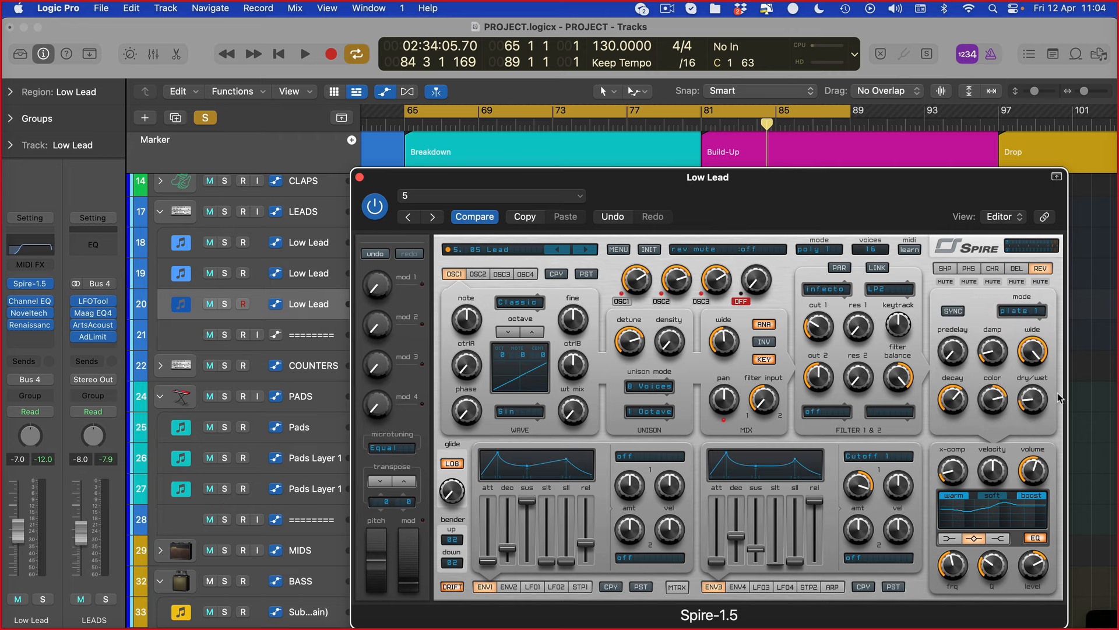
key(super+w)
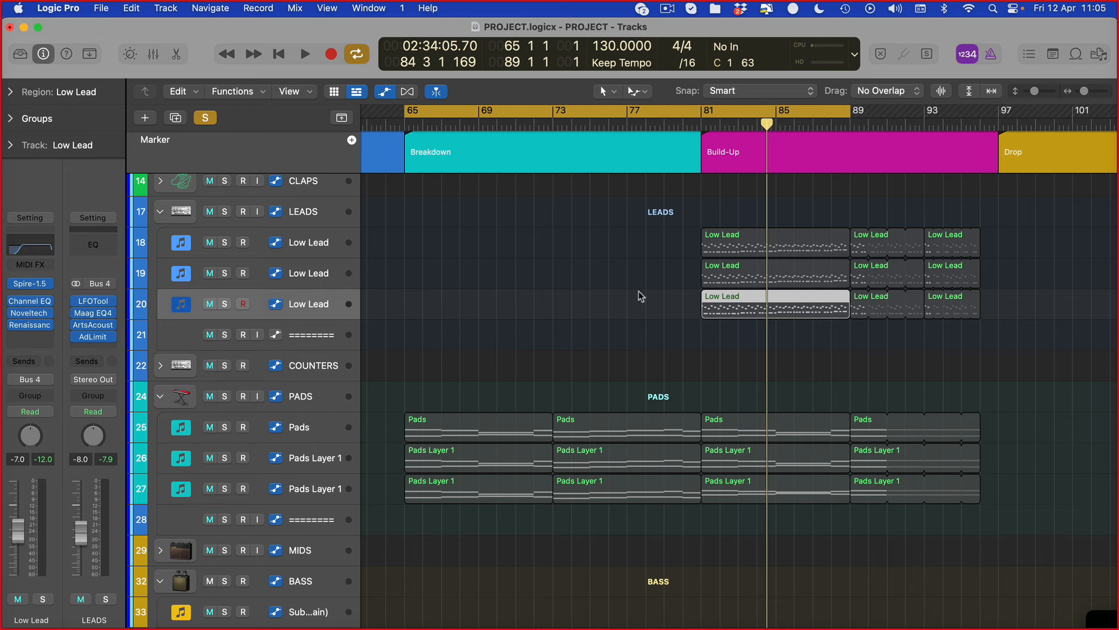
Clear the solo on all tracks so the full Breakdown and Build-Up arrangement is active.
scroll(640, 295, right, 3)
scroll(589, 157, left, 1)
click(553, 193)
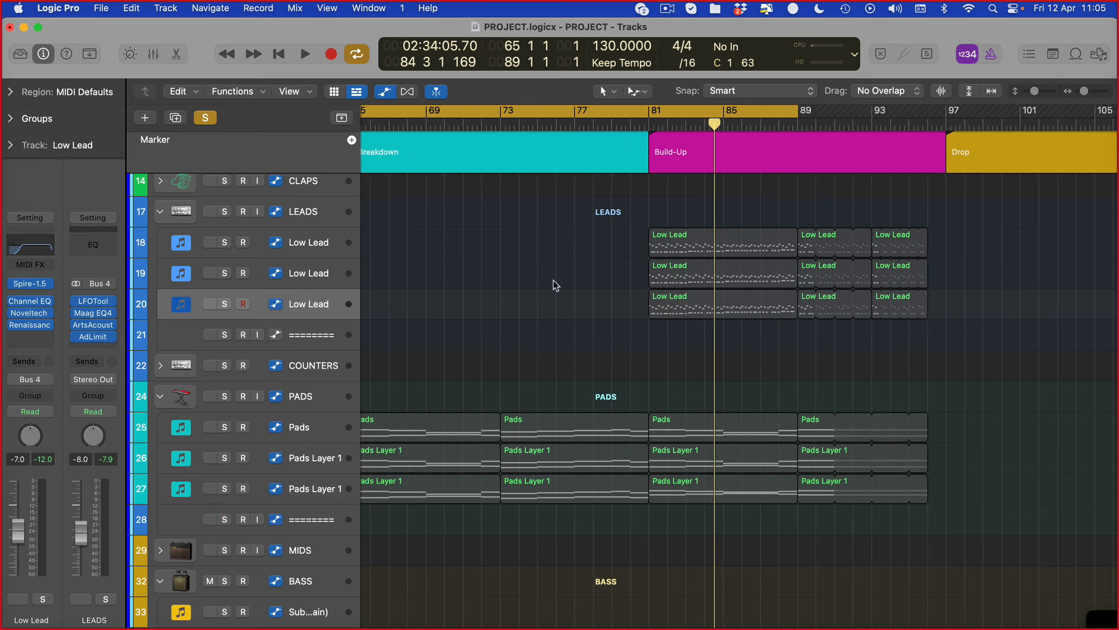
scroll(520, 314, left, 2)
scroll(520, 317, down, 1)
key(super+Down)
key(super+Down)
key(super+Down)
click(205, 117)
key(super+Up)
key(super+Up)
key(super+Up)
key(super+Up)
scroll(508, 333, up, 6)
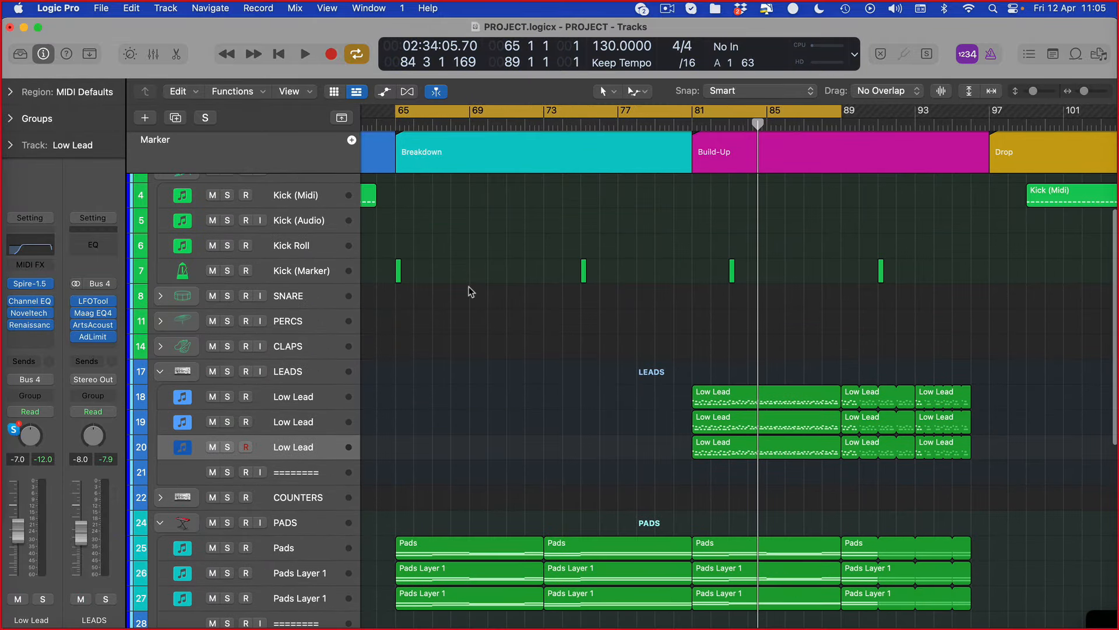
scroll(444, 457, down, 3)
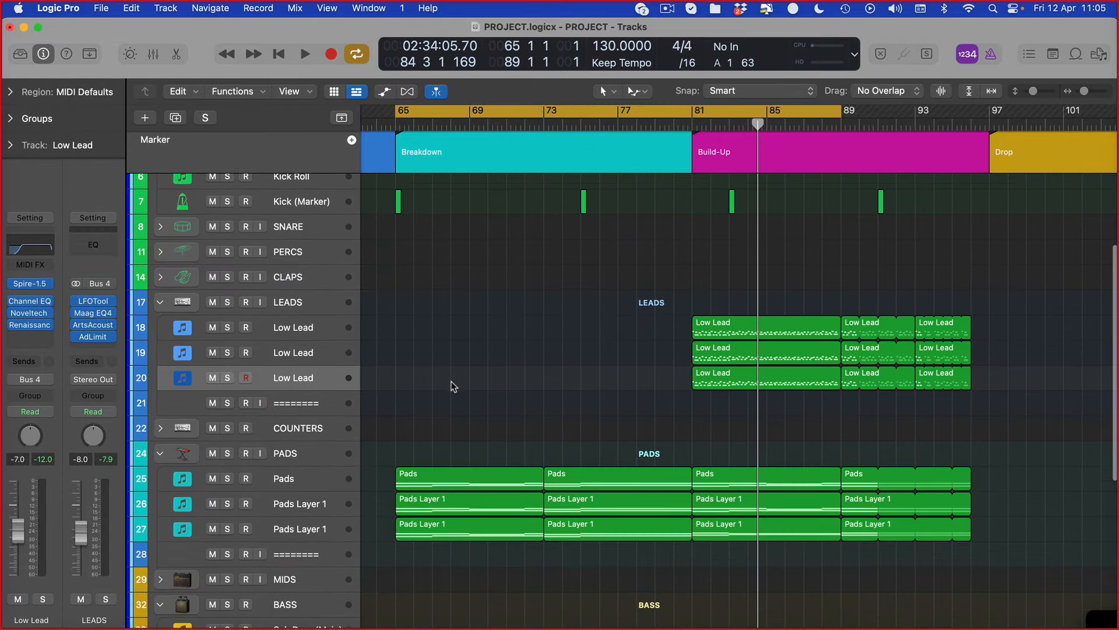
Show track automation and display the Pads track's Spire flt1_cut lane.
drag(456, 353, 489, 541)
scroll(583, 408, down, 4)
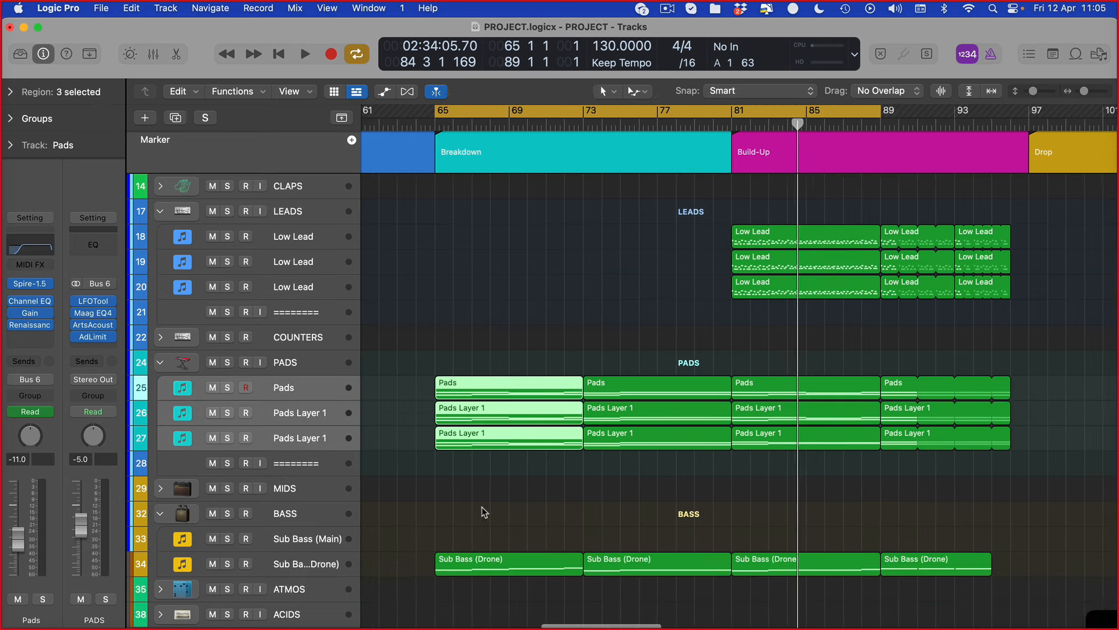
scroll(642, 317, left, 2)
click(641, 317)
scroll(682, 335, left, 1)
key(a)
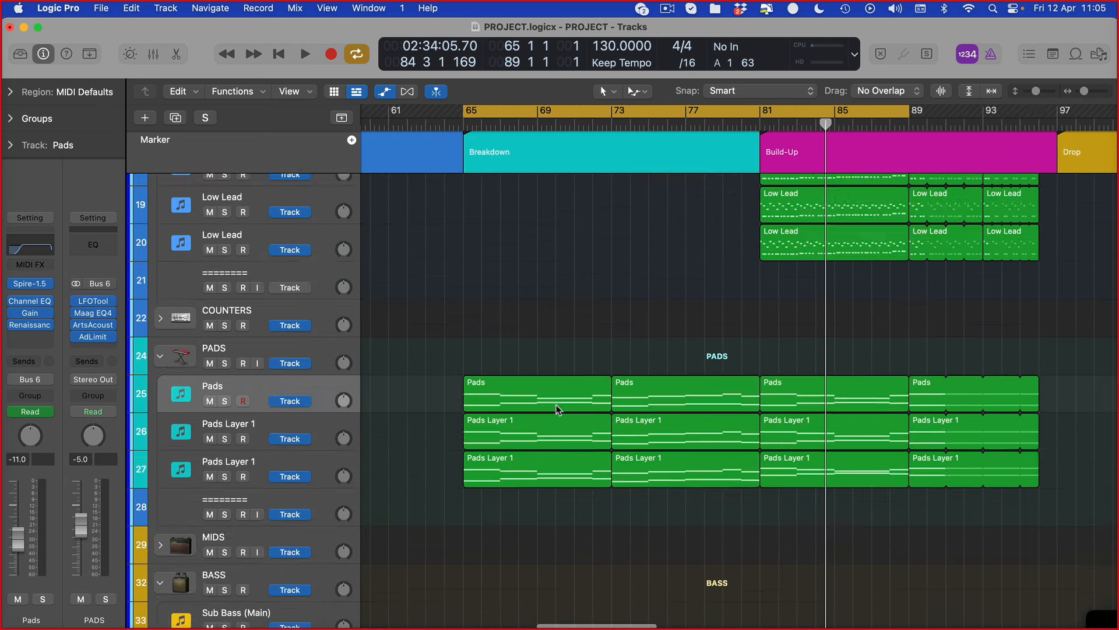
scroll(519, 414, down, 1)
click(280, 383)
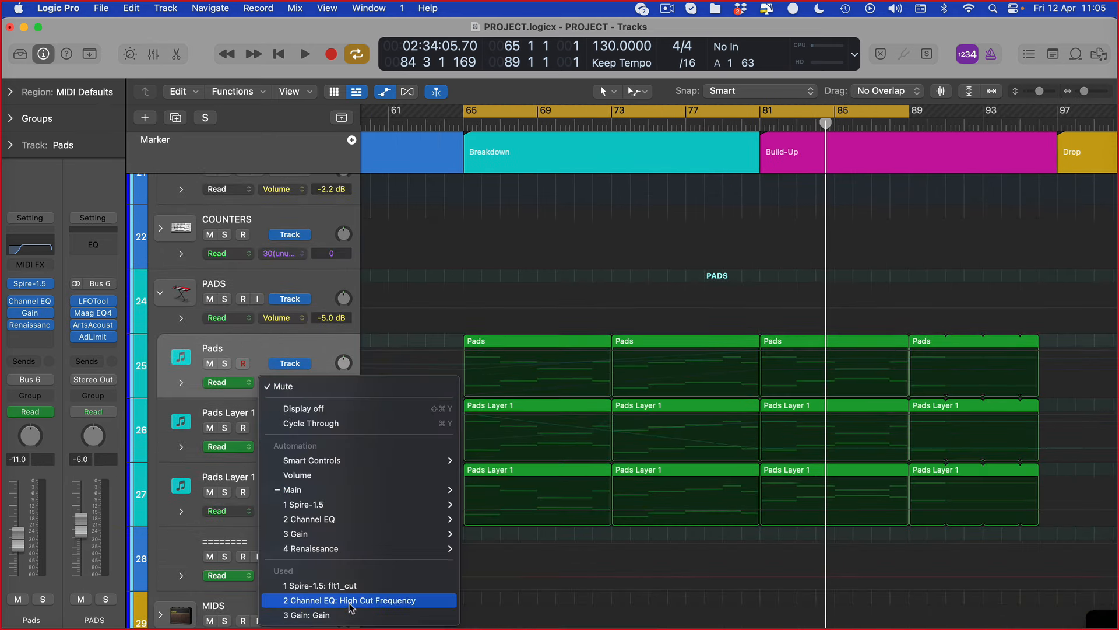
click(416, 585)
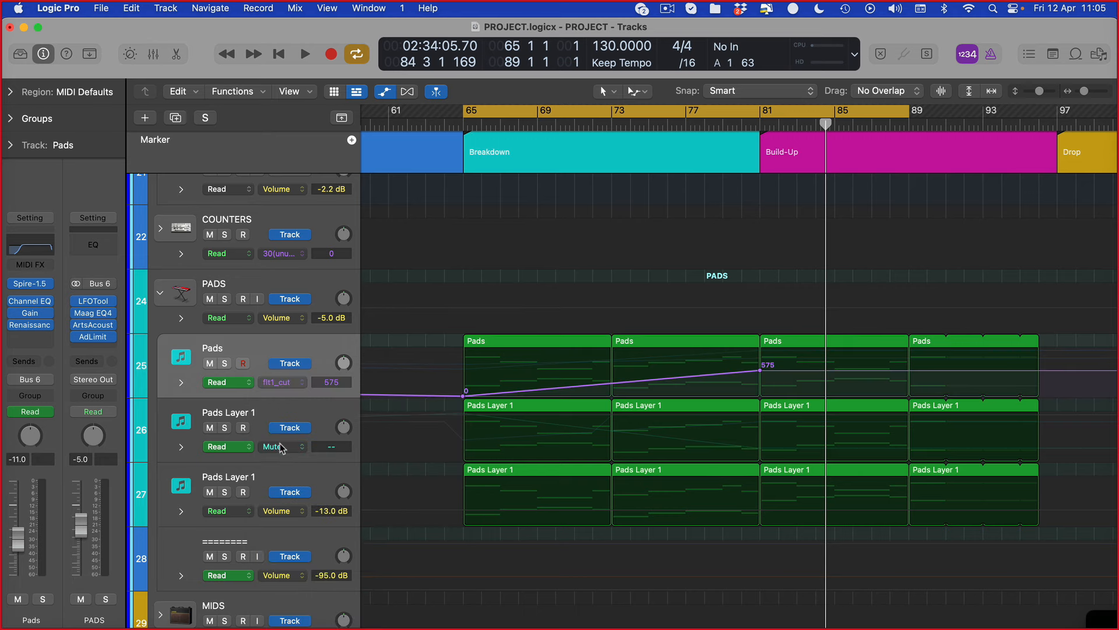
Mute the Pads Layer 1 on track 27, play from bar 65 and hide the automation.
scroll(281, 448, down, 4)
click(210, 382)
key(space)
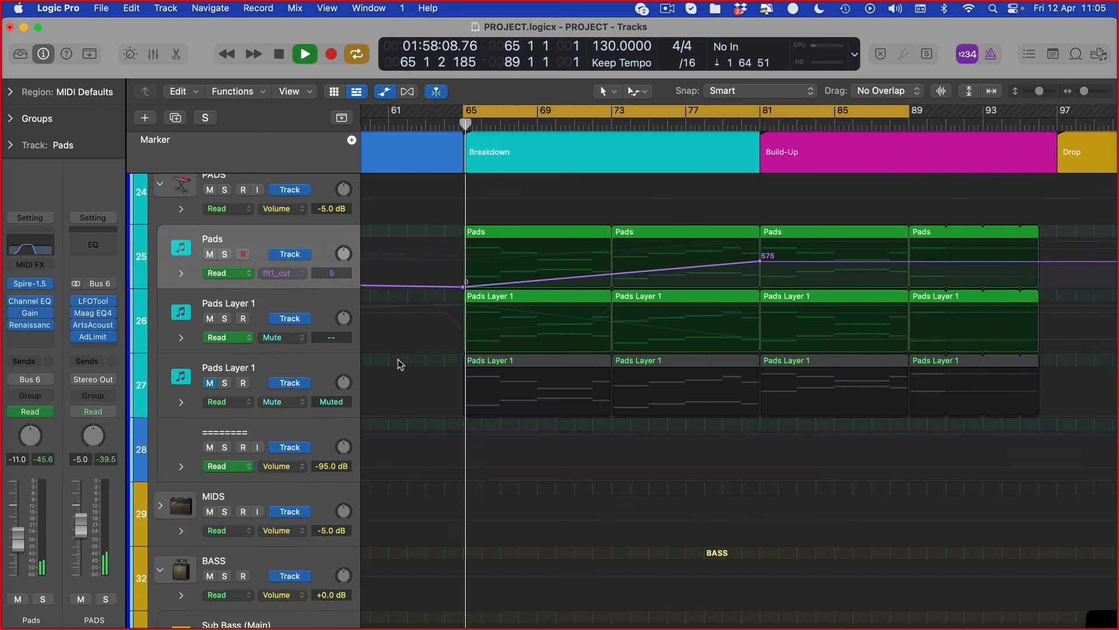
key(a)
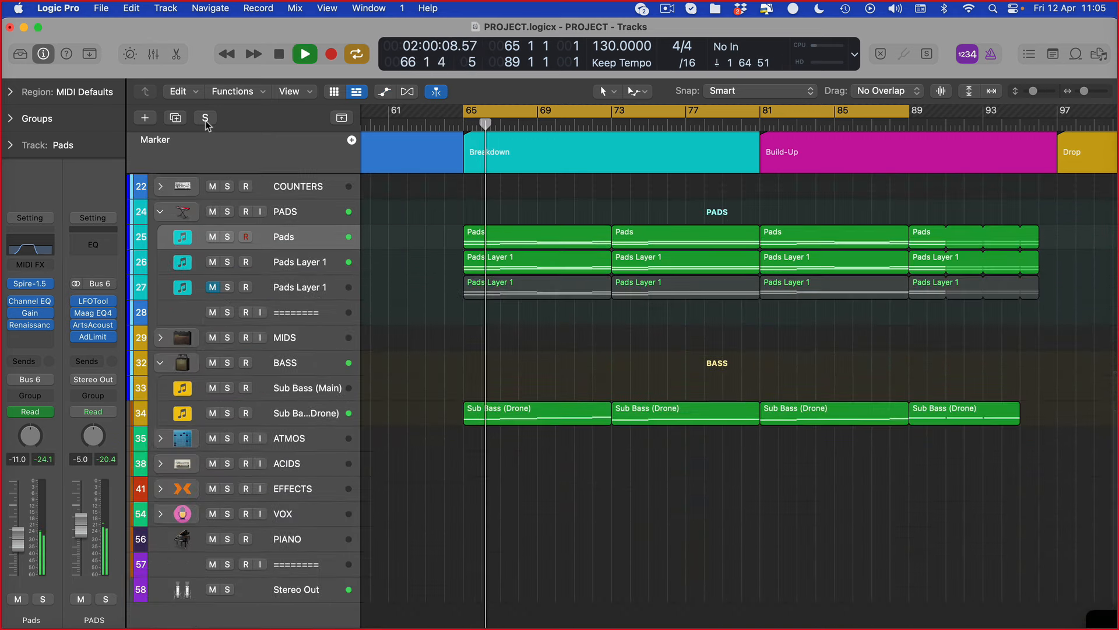
Delete track 27's first Pads Layer 1 region, unmute the track and restart playback from bar 65.
scroll(467, 379, up, 4)
click(532, 390)
key(Delete)
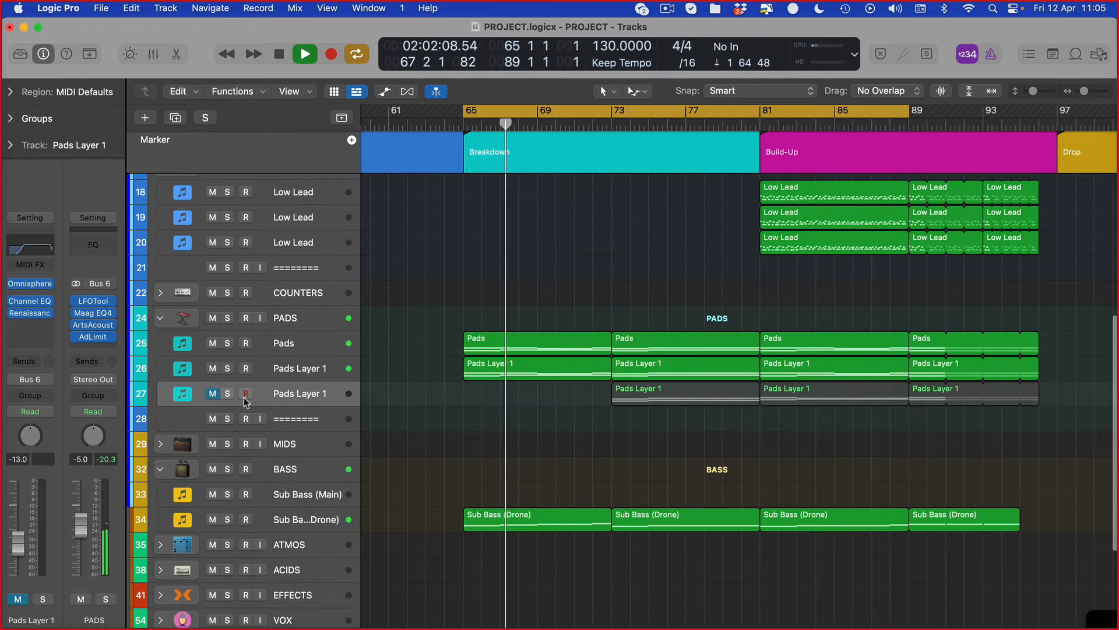
click(212, 393)
key(space)
key(space)
Show automation and enable automation of the Omnisphere master filter cutoff on track 27's Pads Layer 1, touching it at 19.000 kHz.
key(a)
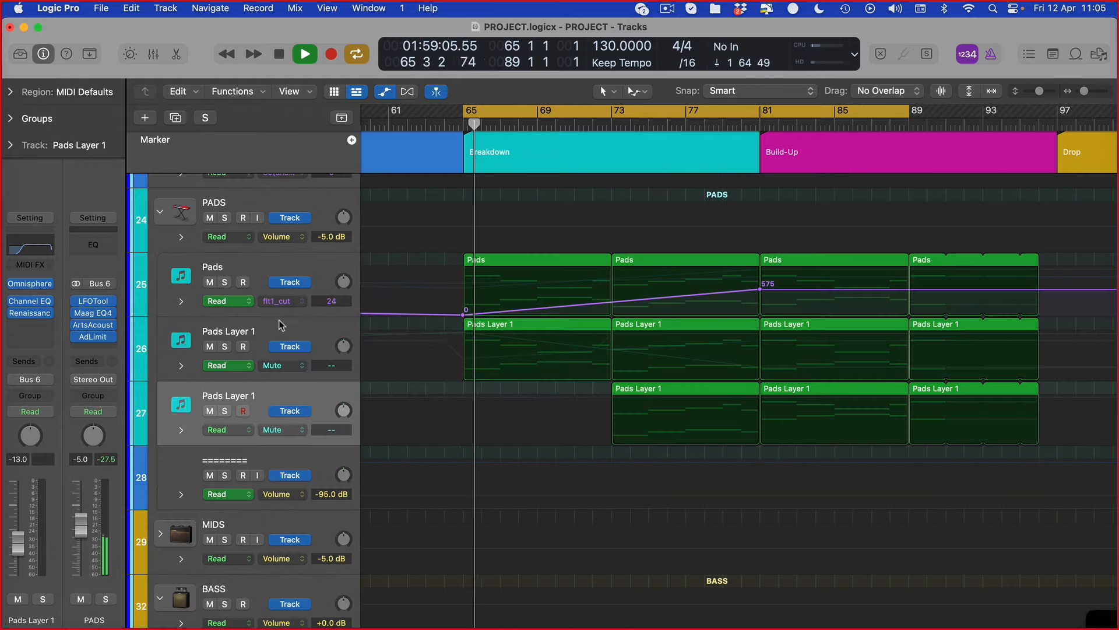
click(33, 285)
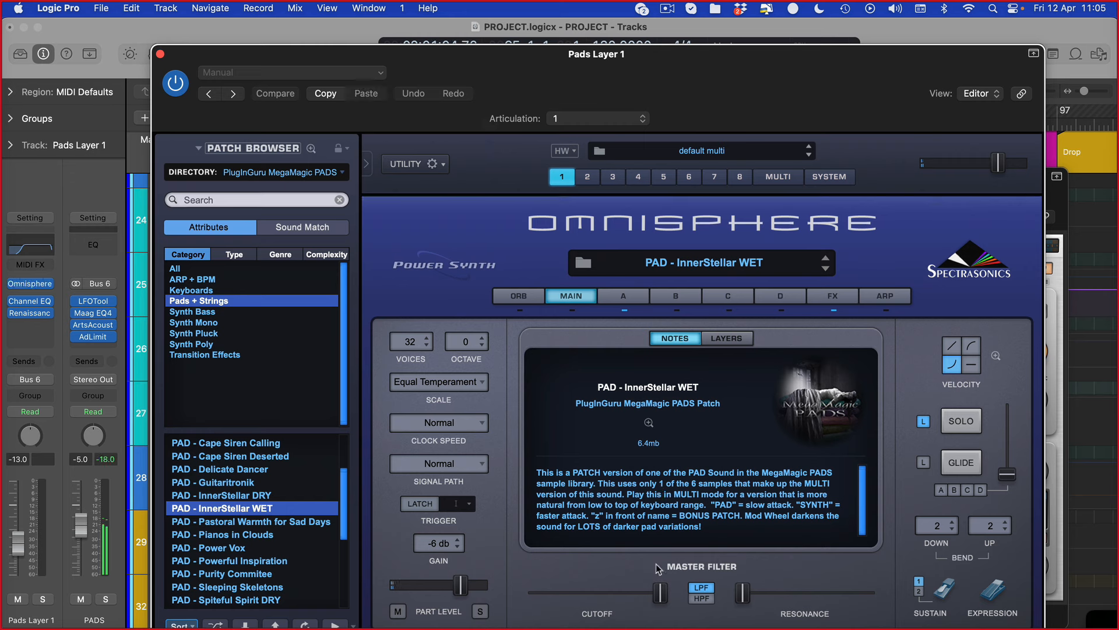
right_click(658, 591)
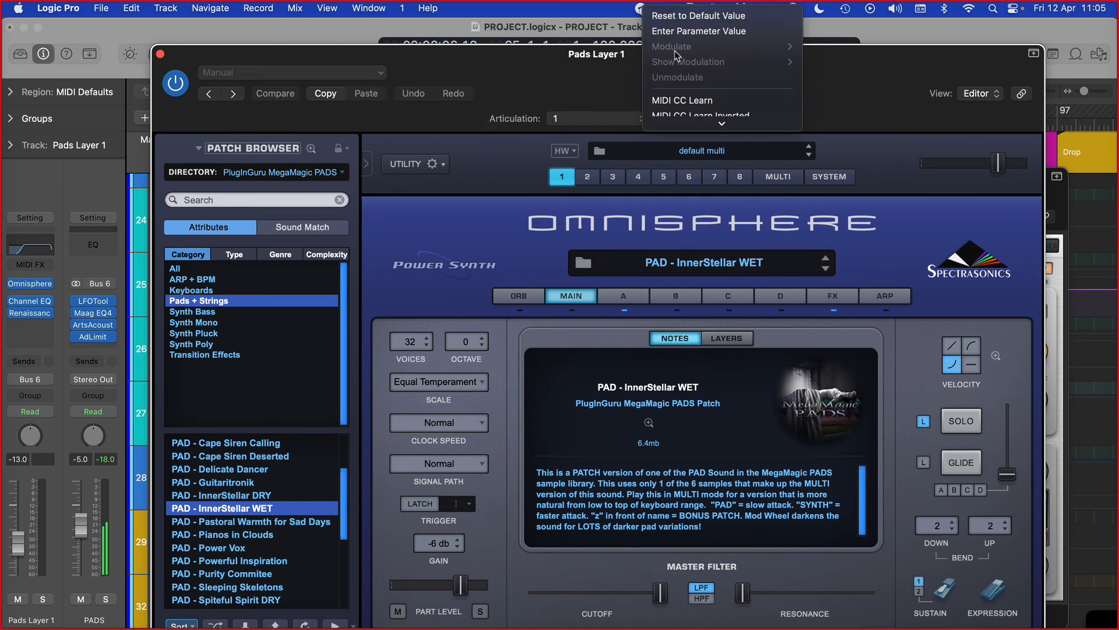
scroll(695, 64, down, 3)
click(700, 82)
drag(659, 593, 660, 595)
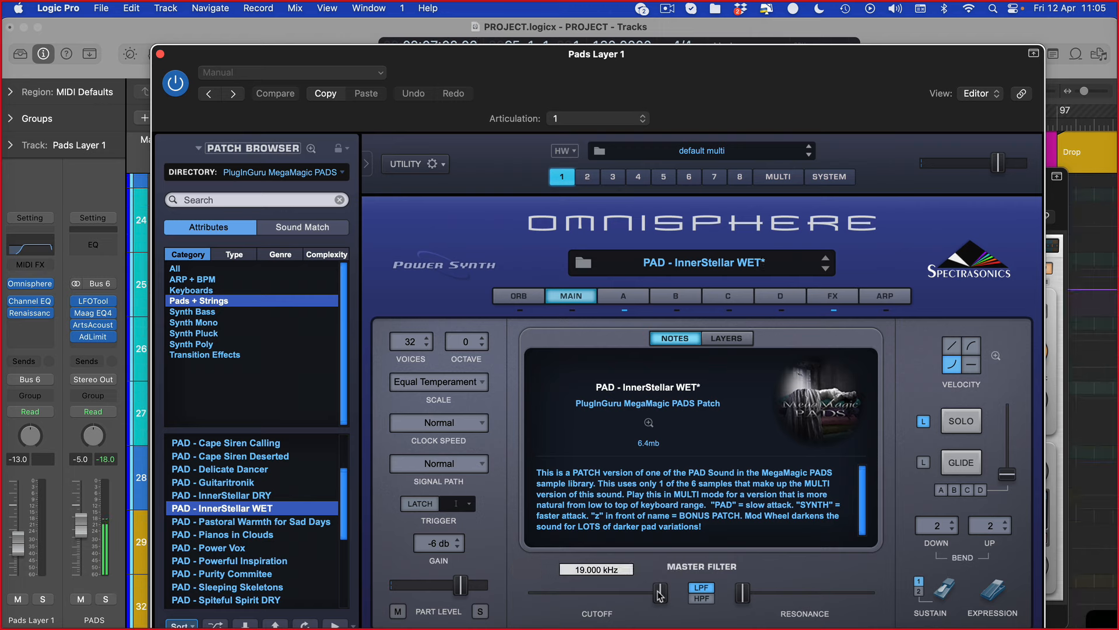
Close Omnisphere and ramp track 27's master filter cutoff automation from 0.4247 at bar 73 to 1.0000 at bar 81.
key(super+w)
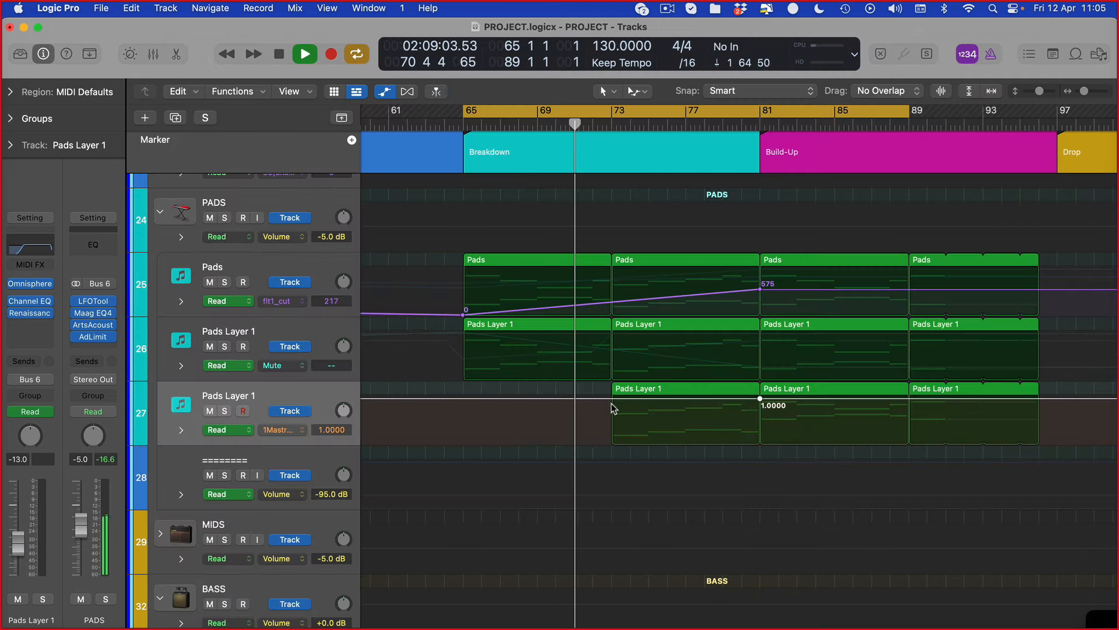
drag(612, 399, 612, 423)
scroll(509, 366, right, 3)
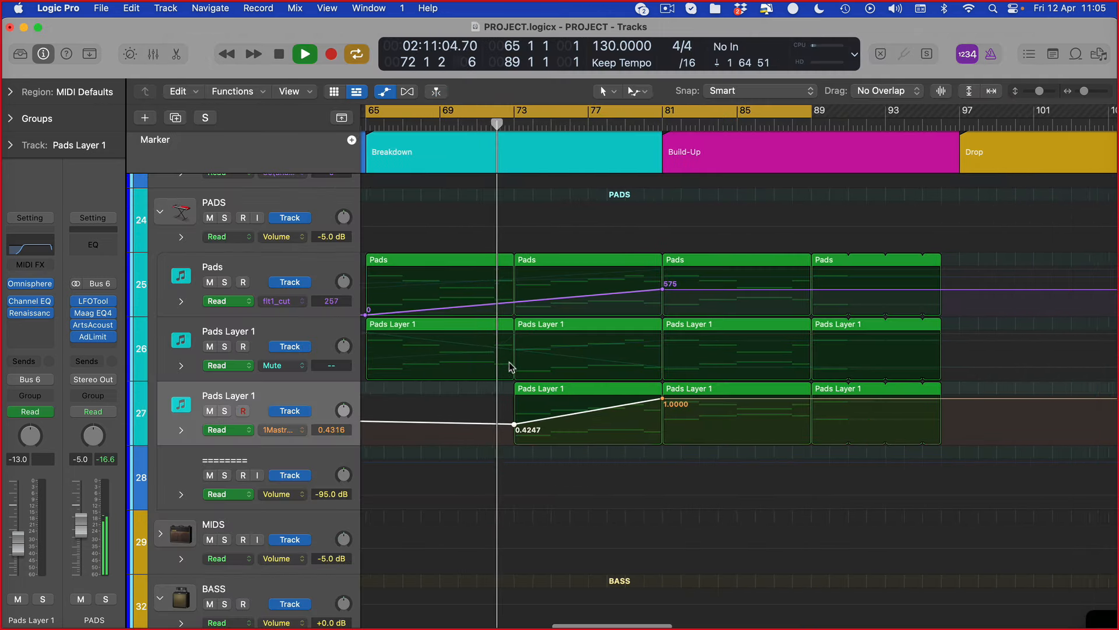
scroll(511, 366, up, 3)
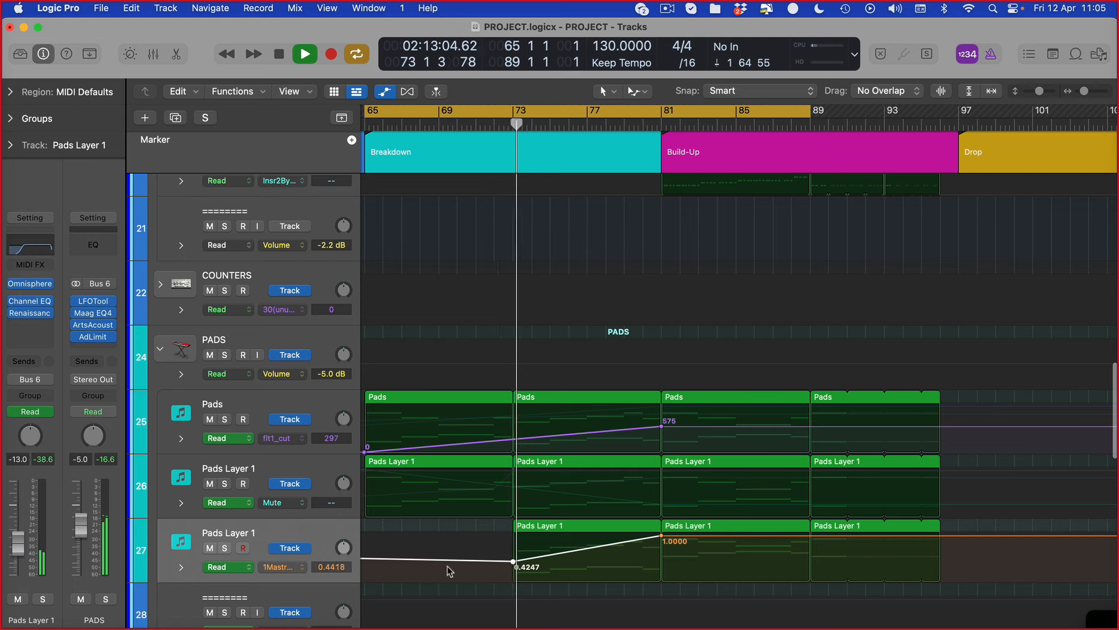
click(180, 502)
scroll(181, 502, down, 3)
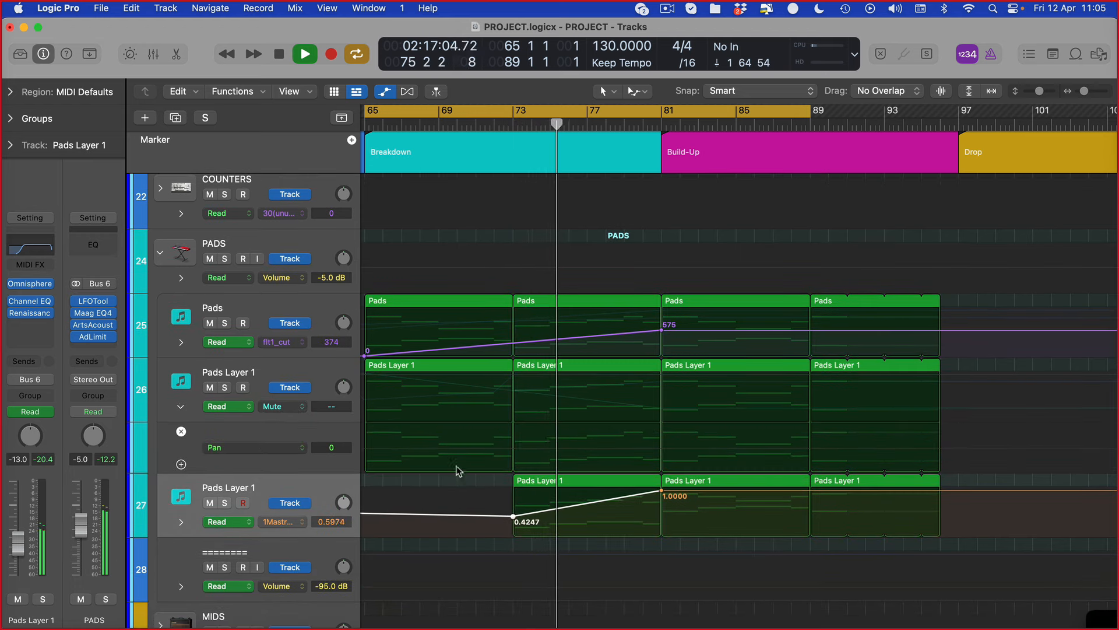
key(a)
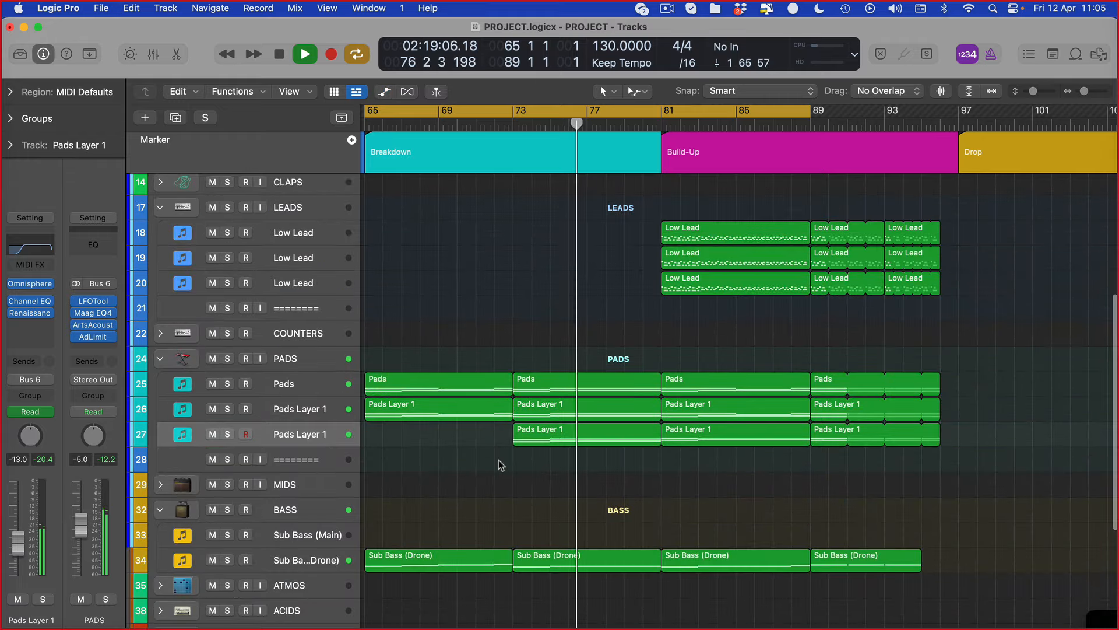
scroll(540, 355, up, 5)
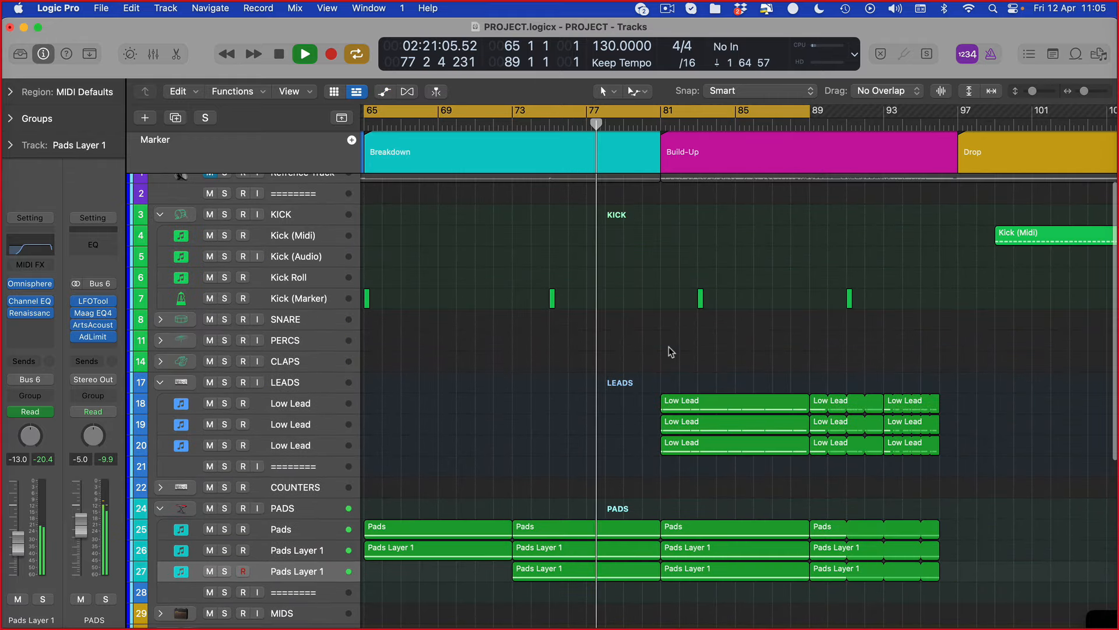
scroll(669, 346, right, 10)
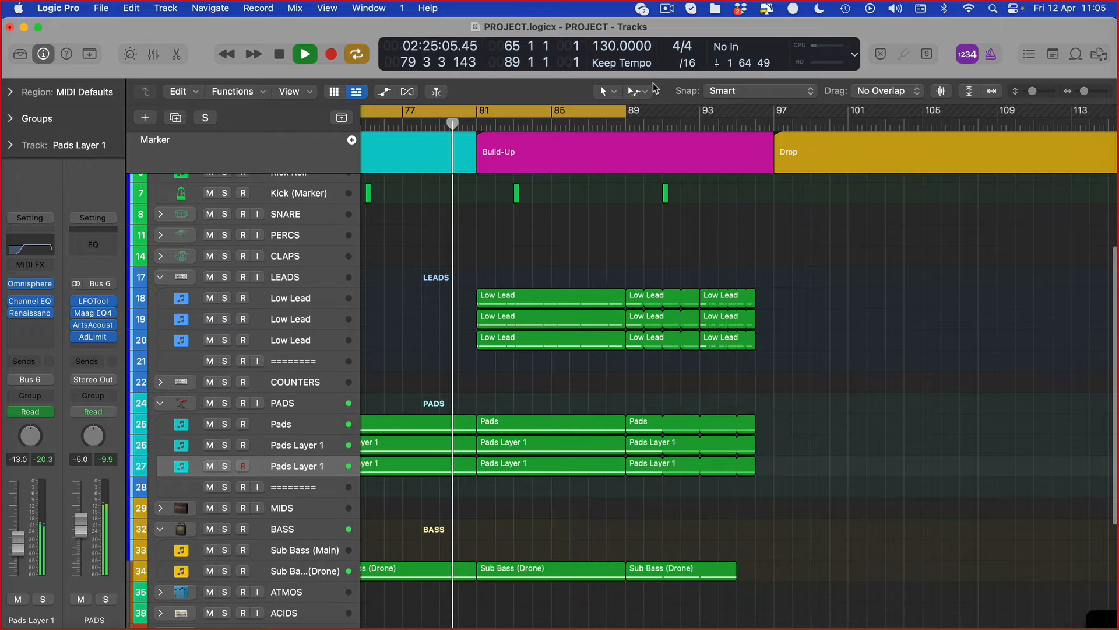
Turn off cycle playback, show track automation and select the first Low Lead track.
key(c)
key(a)
scroll(649, 322, up, 7)
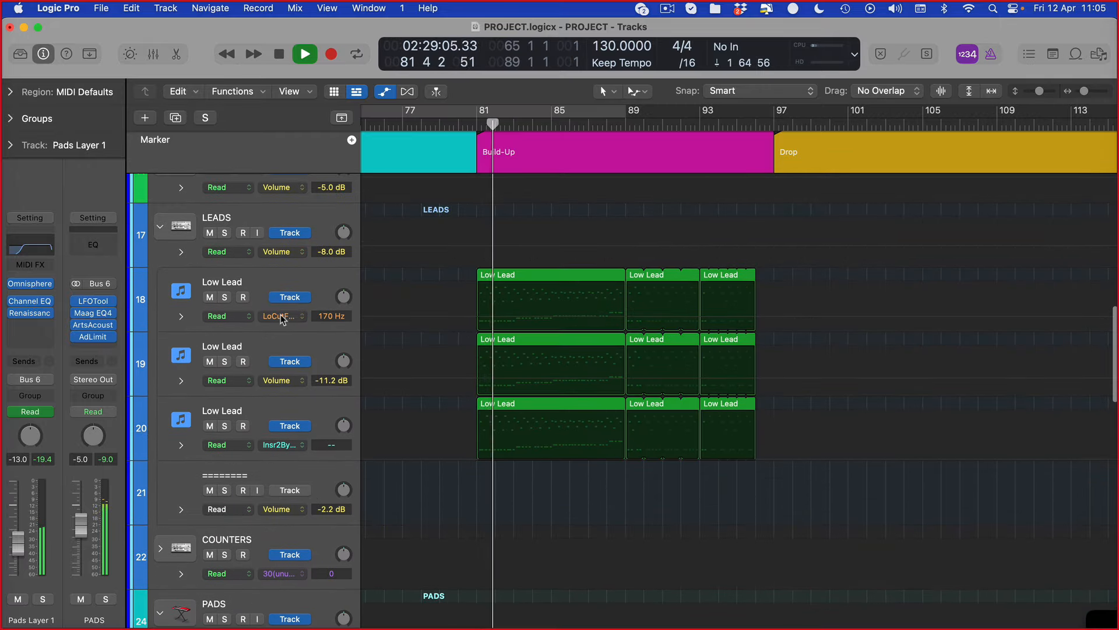
click(281, 318)
click(234, 286)
click(260, 286)
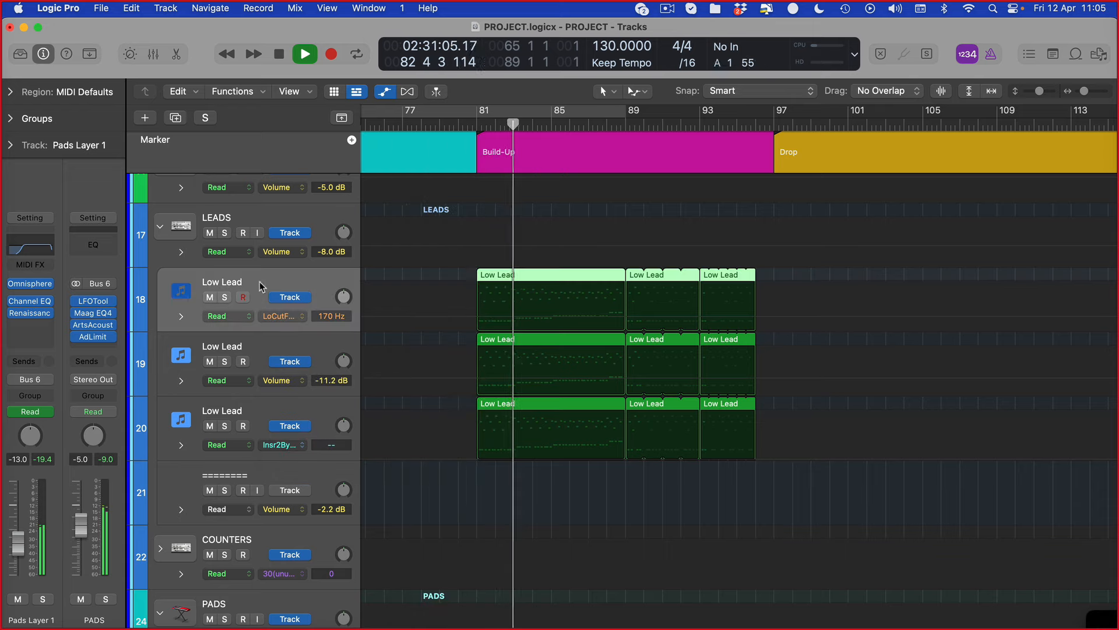
Touch Cut 1 in the first Low Lead's Spire to show its flt1_cut automation at 307, and hide the plug-in windows.
key(v)
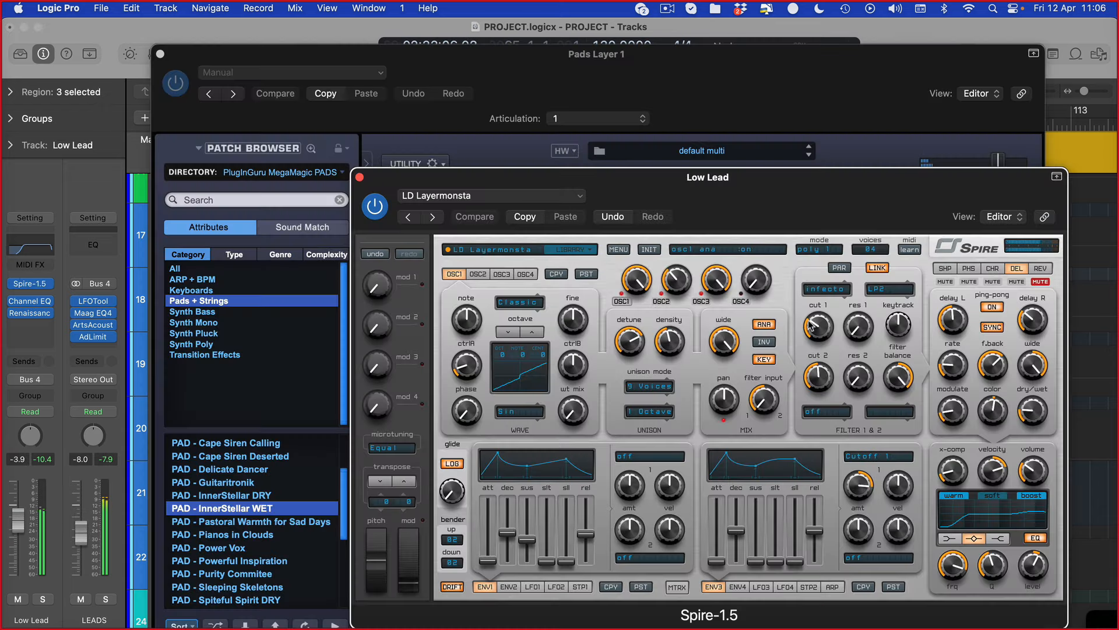
key(v)
key(v)
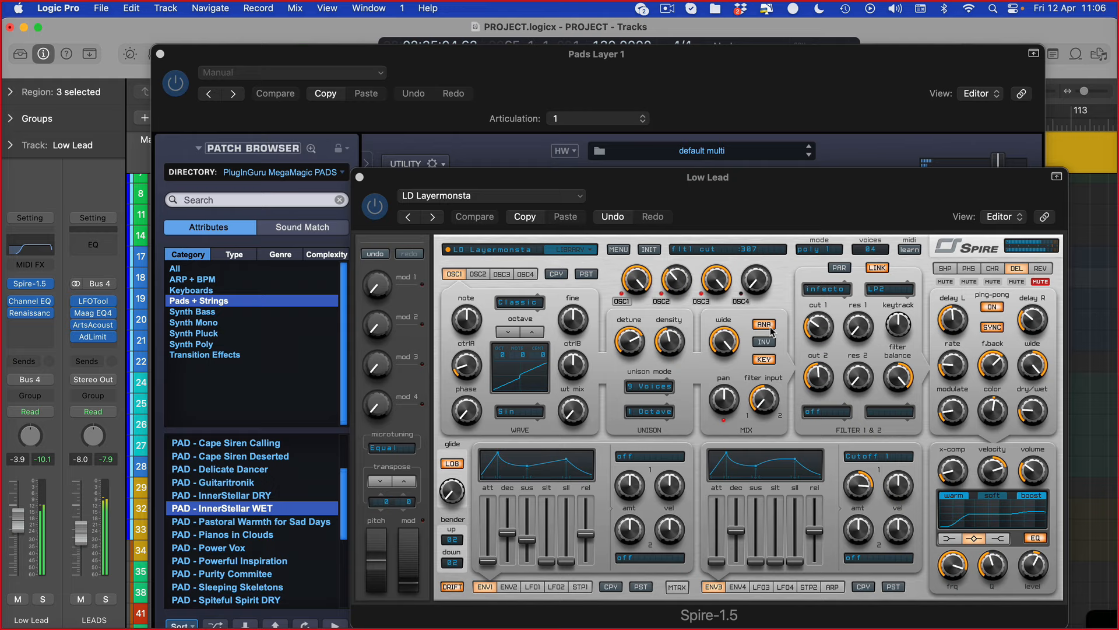
key(v)
click(810, 324)
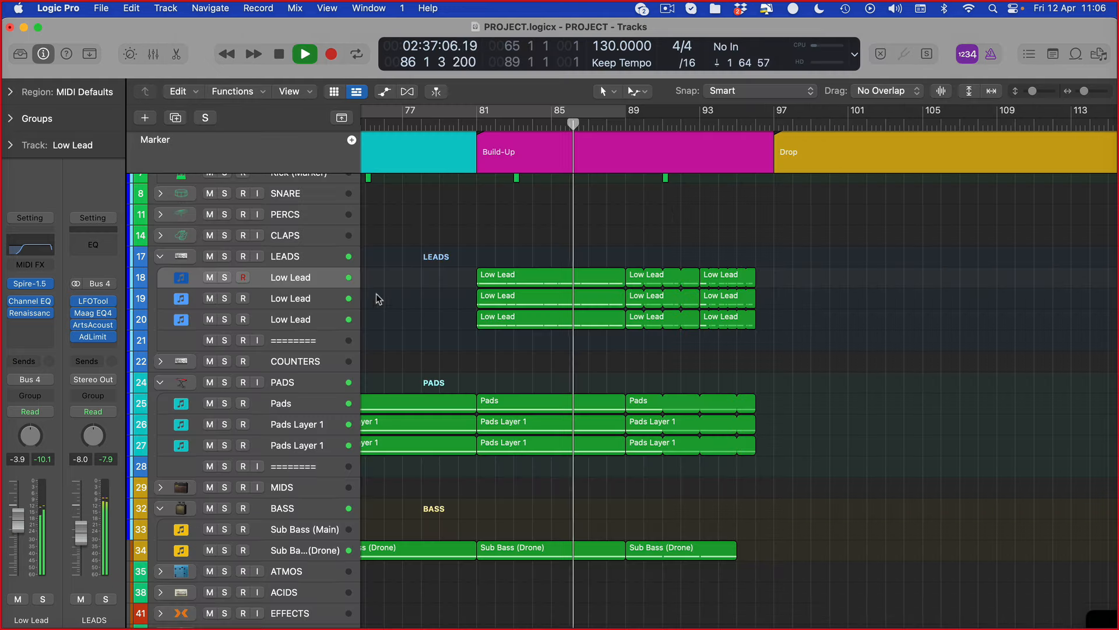
Touch Cut 1 in the second and third Low Leads' Spire instances to bring up flt1_cut automation, and close the plug-in window.
key(a)
click(247, 343)
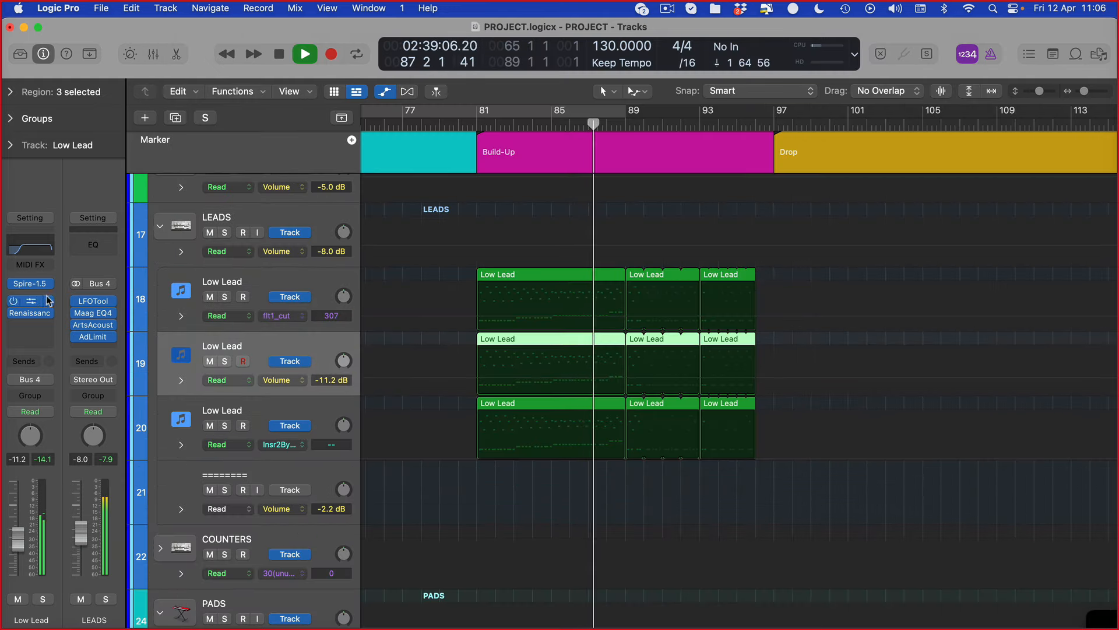
click(32, 286)
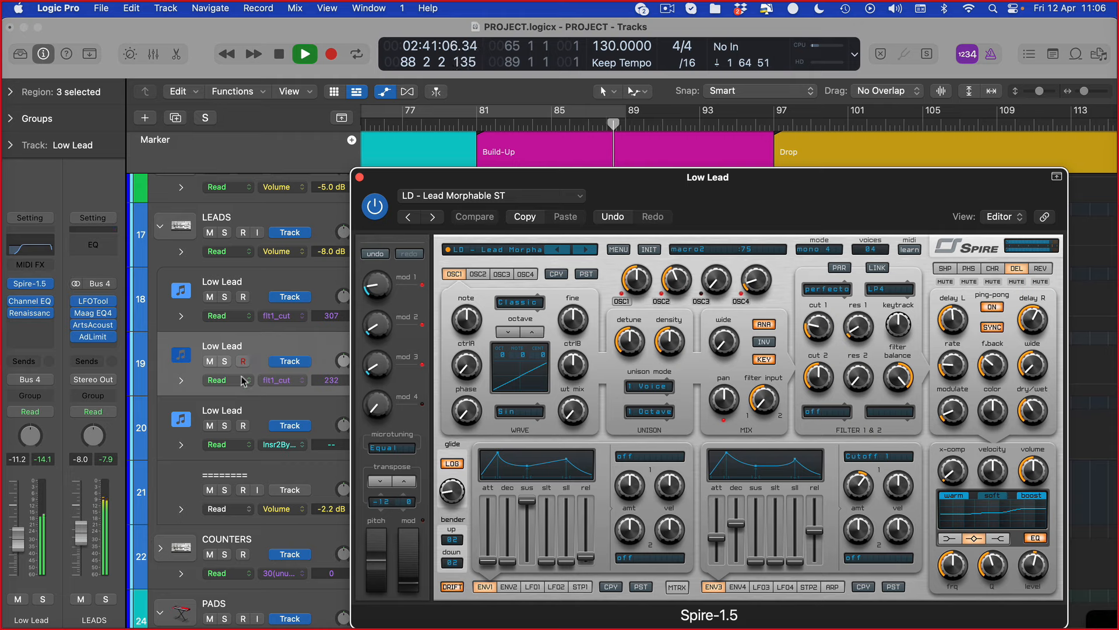
click(239, 403)
click(40, 283)
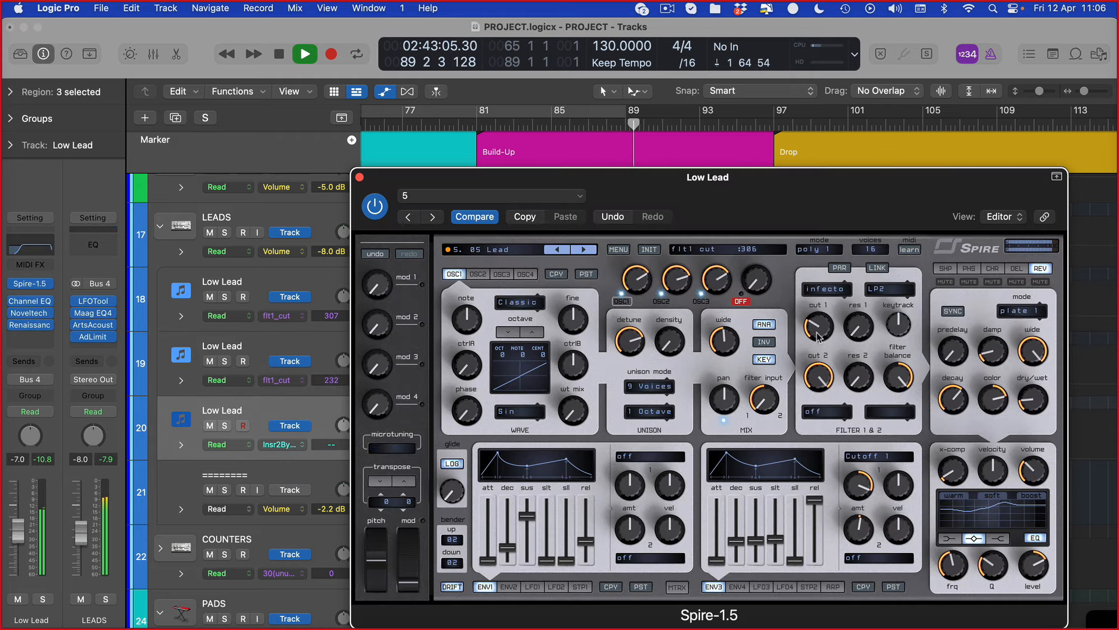
key(super+w)
Stop playback, dip the Pads' flt1_cut automation from 575 at bar 88 to 343 at bar 89, rising to 575 at bar 96, and cycle bars 86–96.
scroll(612, 385, down, 10)
key(space)
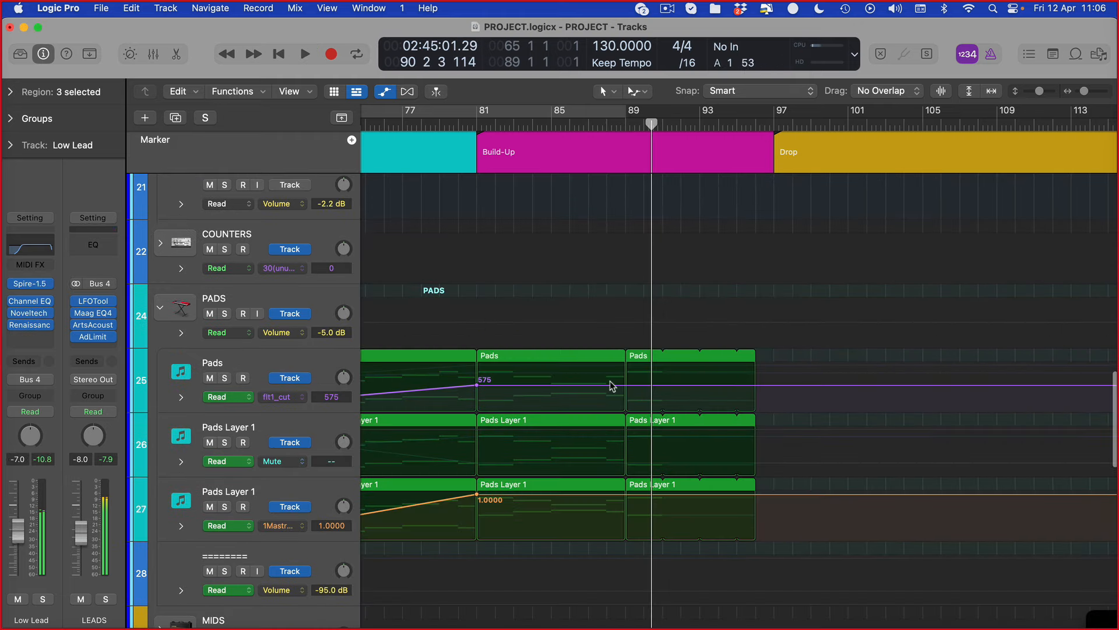
click(756, 385)
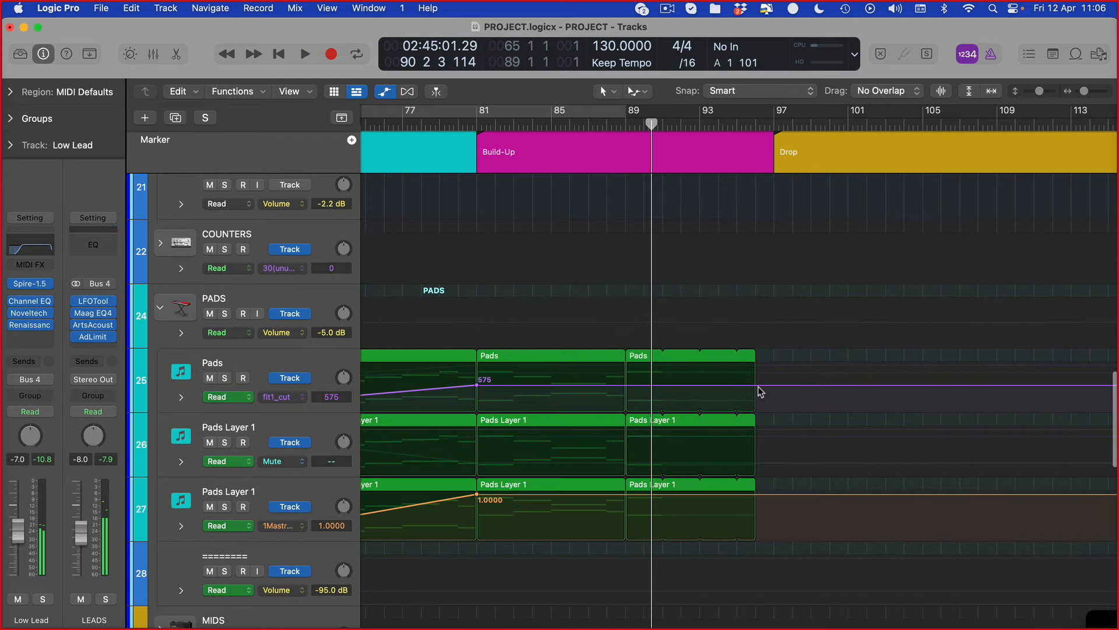
click(607, 385)
drag(625, 385, 625, 395)
drag(575, 108, 756, 141)
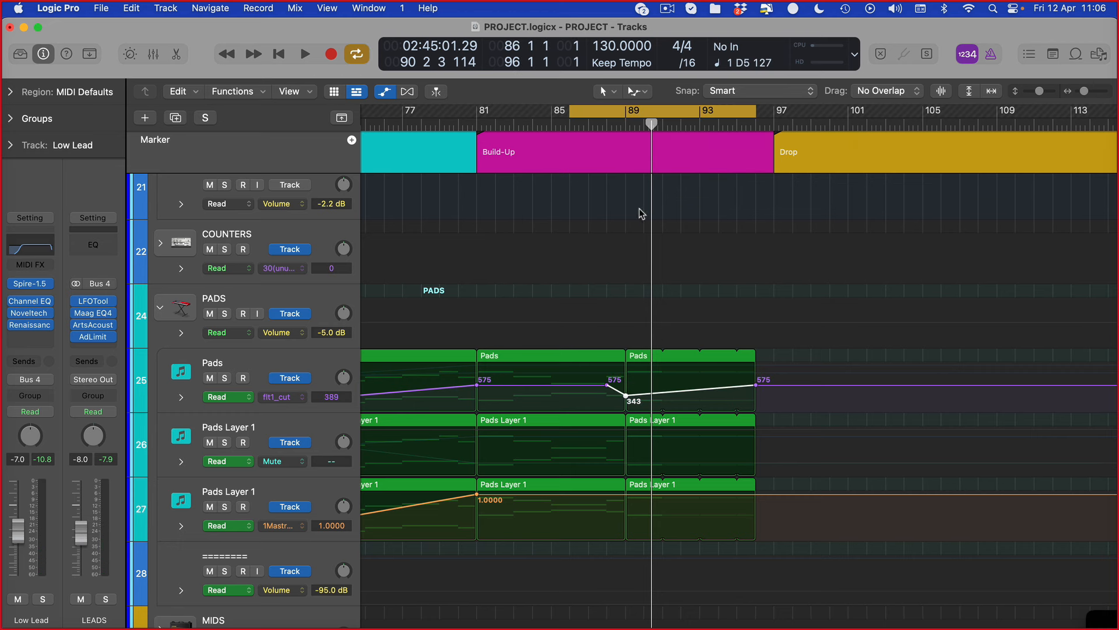
Display the Spire flt2_cut automation lane of the Pads Layer 1 on track 26 across the Breakdown and Build-Up.
scroll(621, 367, right, 3)
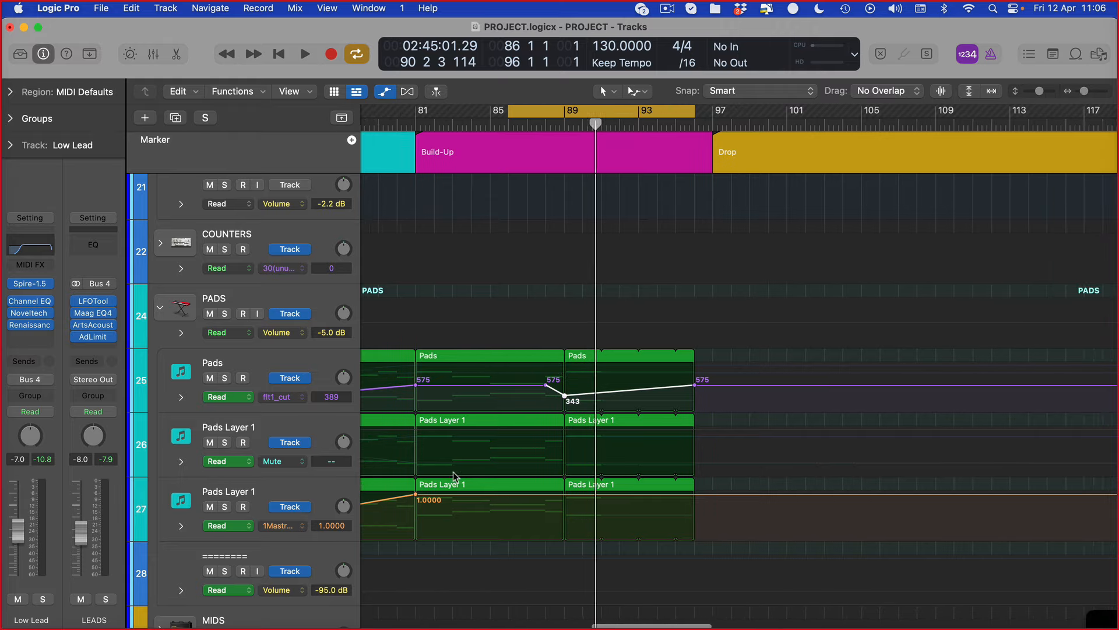
click(277, 462)
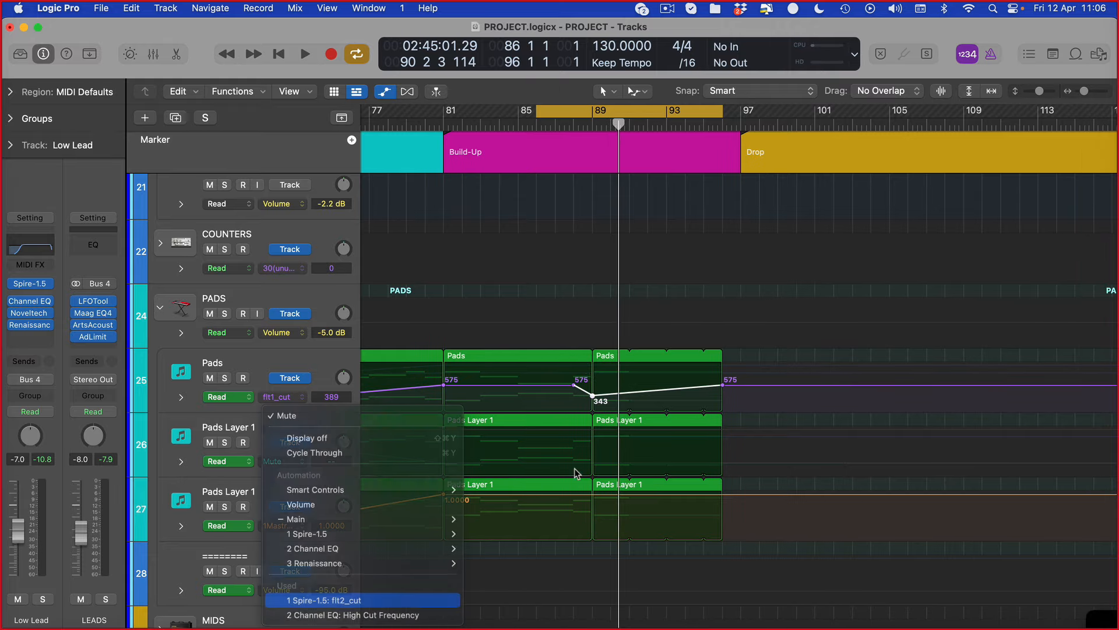
click(336, 600)
scroll(444, 470, left, 10)
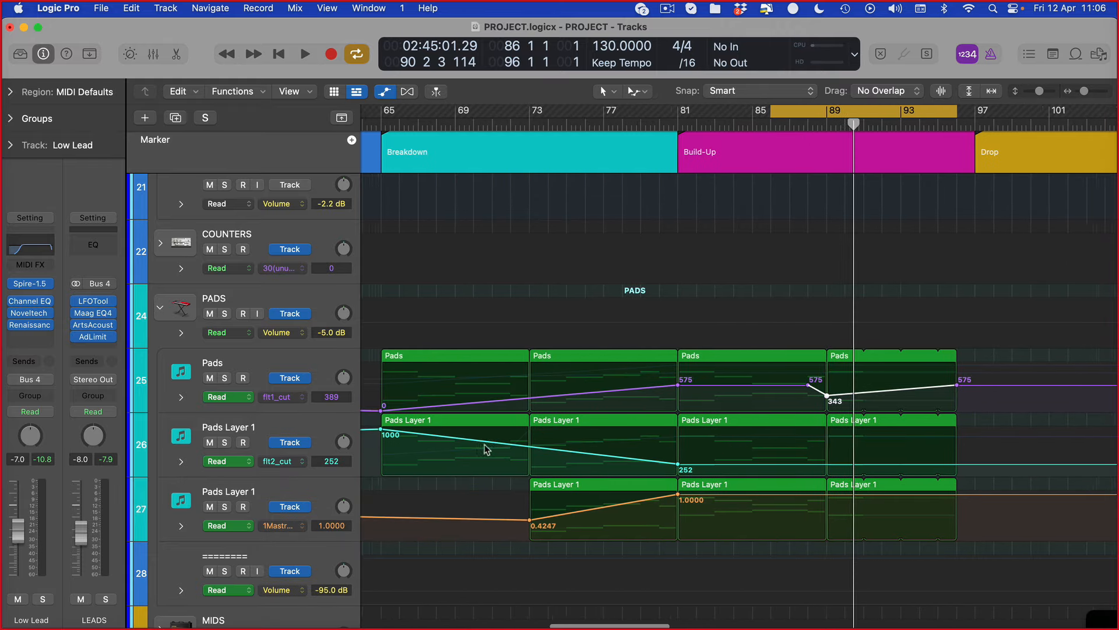
Raise the flt2_cut automation of track 26's Pads Layer 1 from 252 at bar 87 to 882 at bar 89, falling to 252 at bar 96.
click(838, 465)
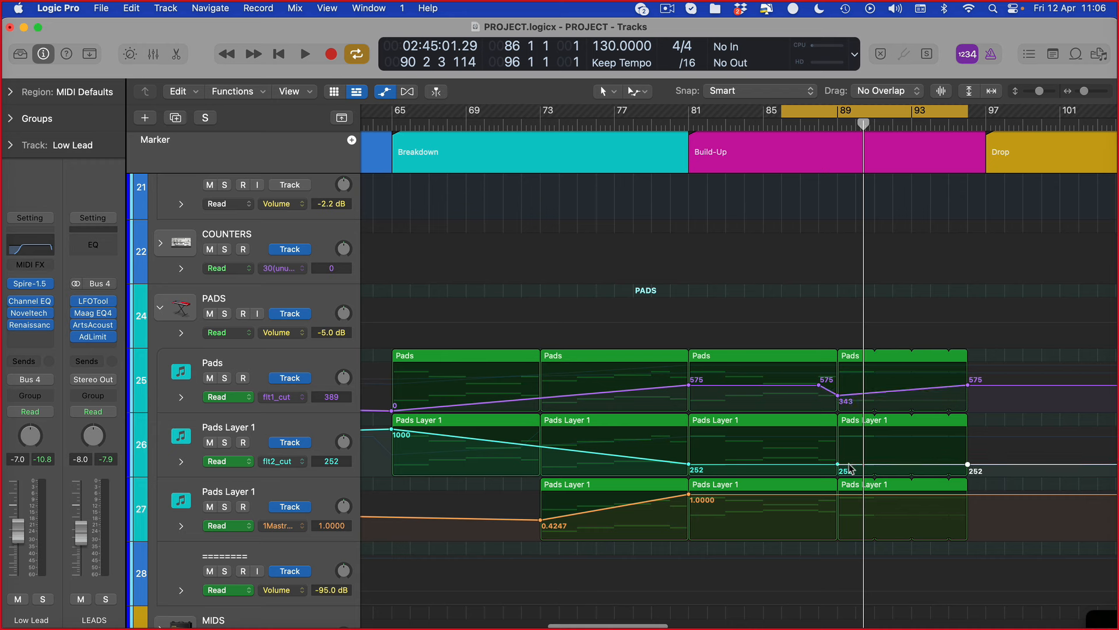
drag(837, 465, 838, 455)
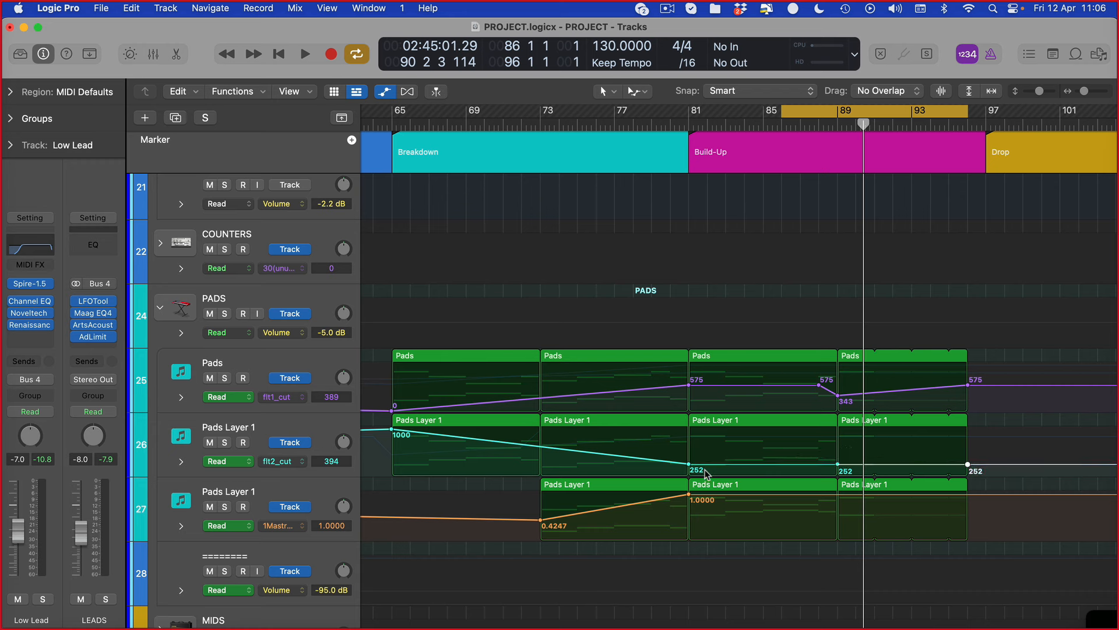
drag(708, 466, 837, 435)
click(838, 465)
key(super+z)
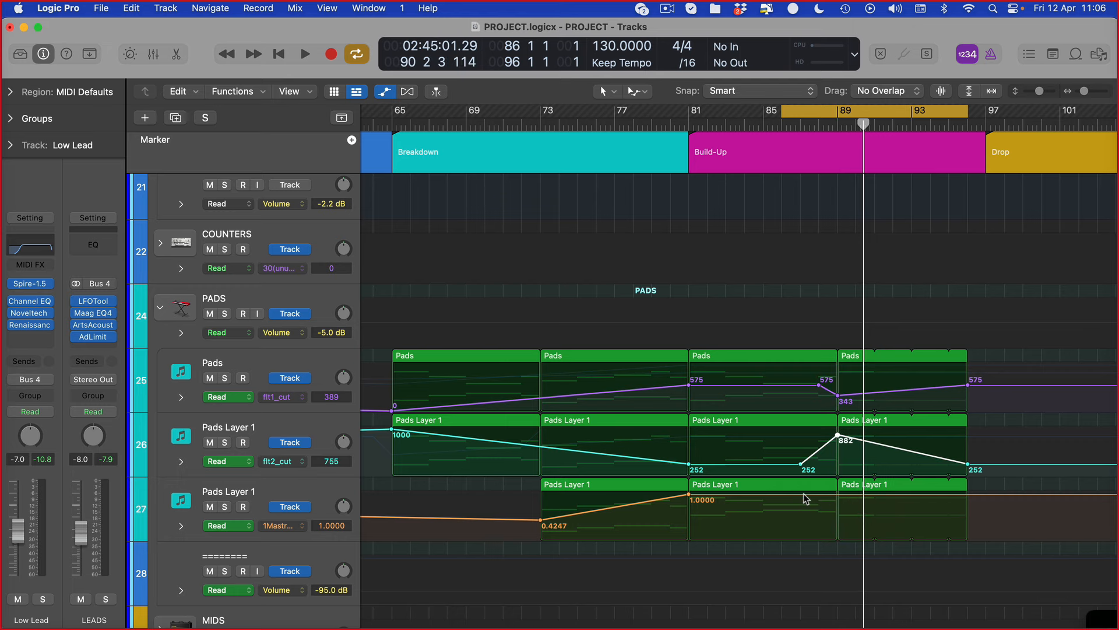
Dip the automation of Pads Layer 1 on track 27 from 1.0000 at bar 87 to 0.4247 at bar 89, rising to 1.0000 at bar 96.
click(803, 495)
click(969, 494)
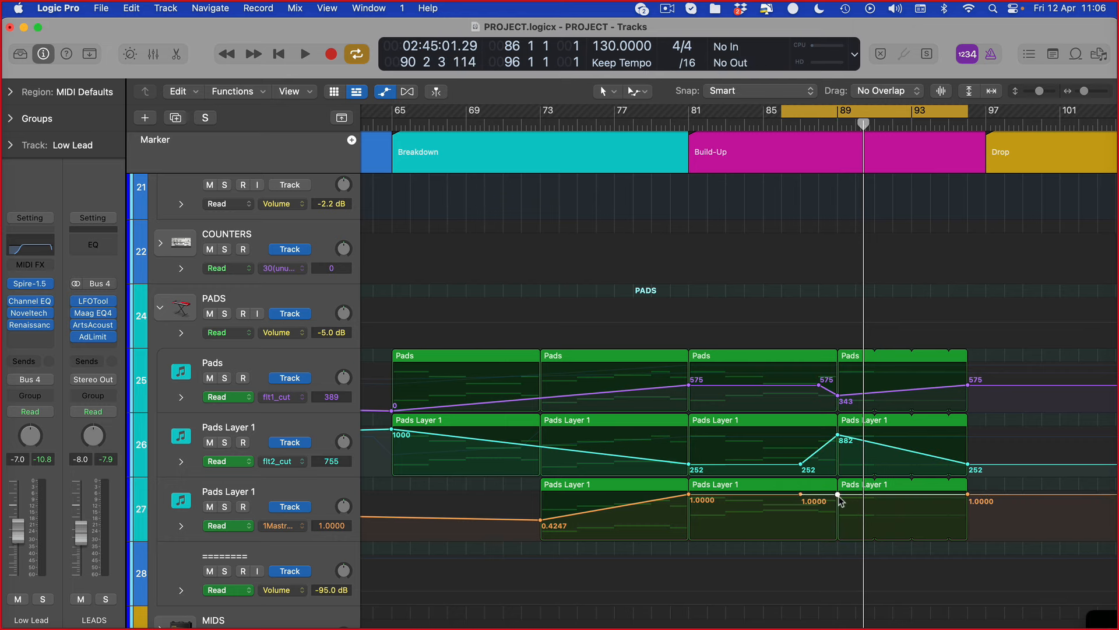
drag(838, 495, 837, 520)
Start playback and dip the first Low Lead's flt1_cut automation from 307 at bar 88 to 6 at bar 89, rising to 307 at bar 96.
key(space)
key(a)
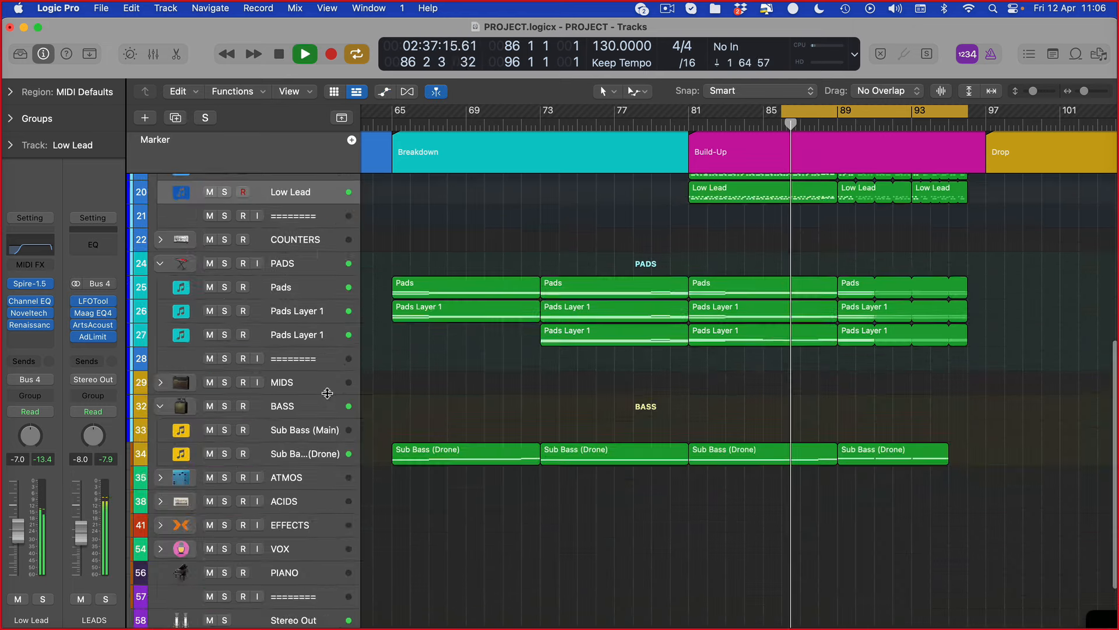
scroll(622, 315, up, 7)
key(super+Right)
key(super+Right)
key(a)
scroll(663, 393, up, 2)
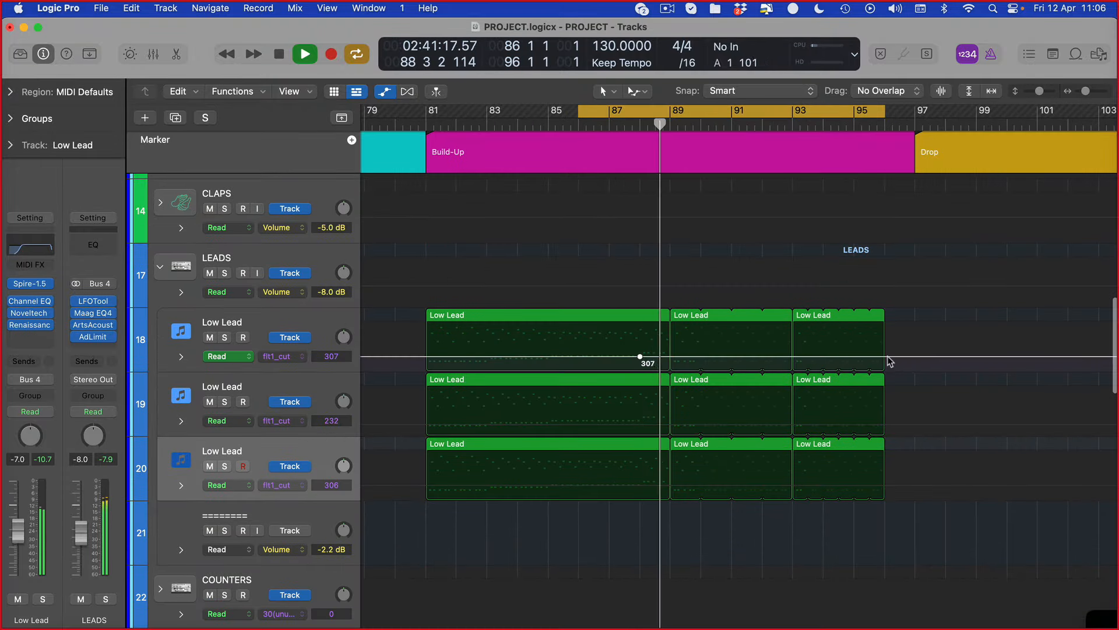
click(670, 357)
drag(670, 357, 671, 371)
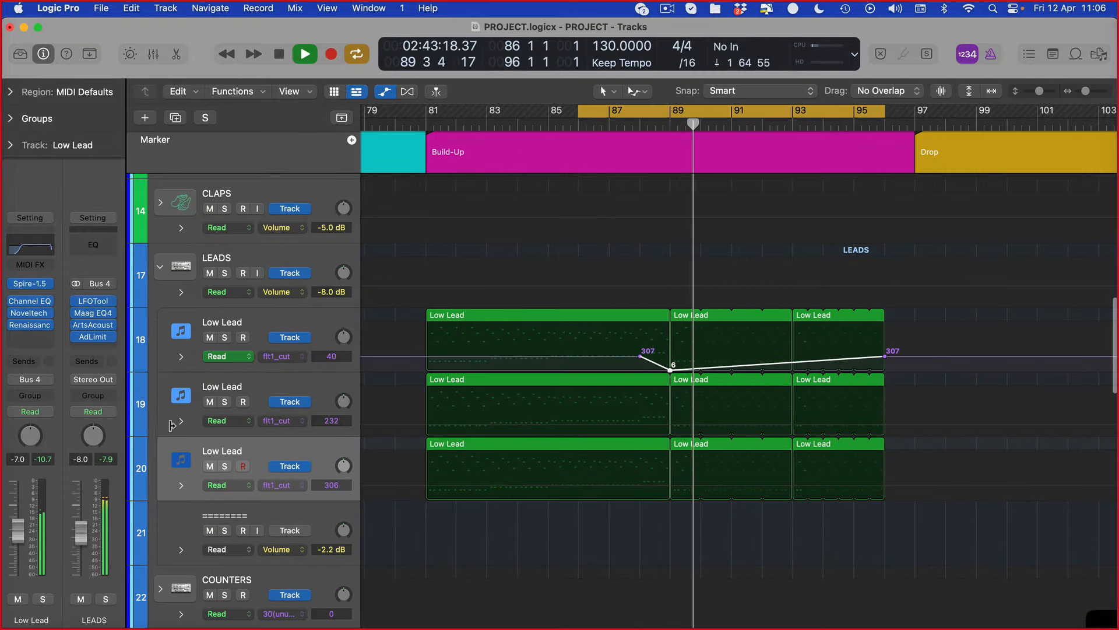
Mute the second and third Low Leads and restart playback of the cycled Build-Up section.
drag(210, 402, 210, 466)
key(space)
key(space)
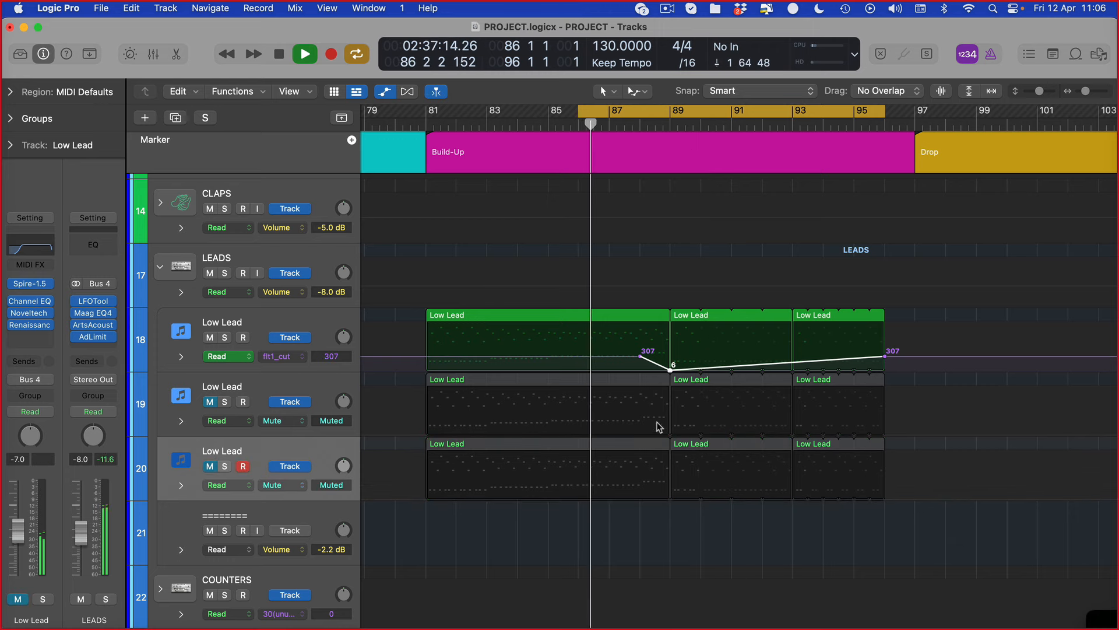
click(287, 422)
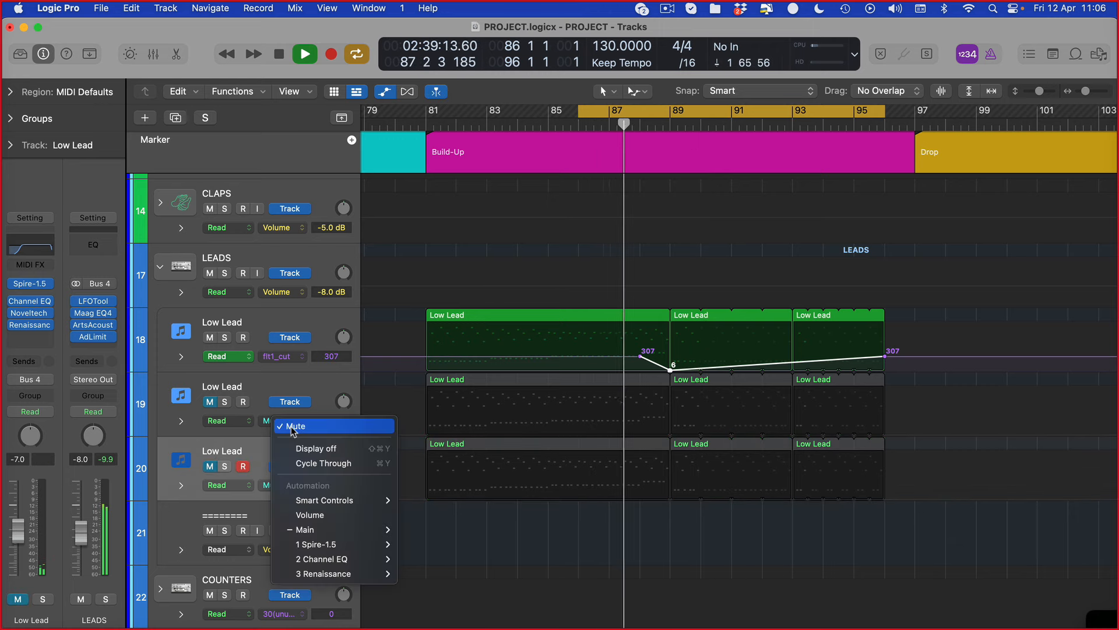
click(243, 445)
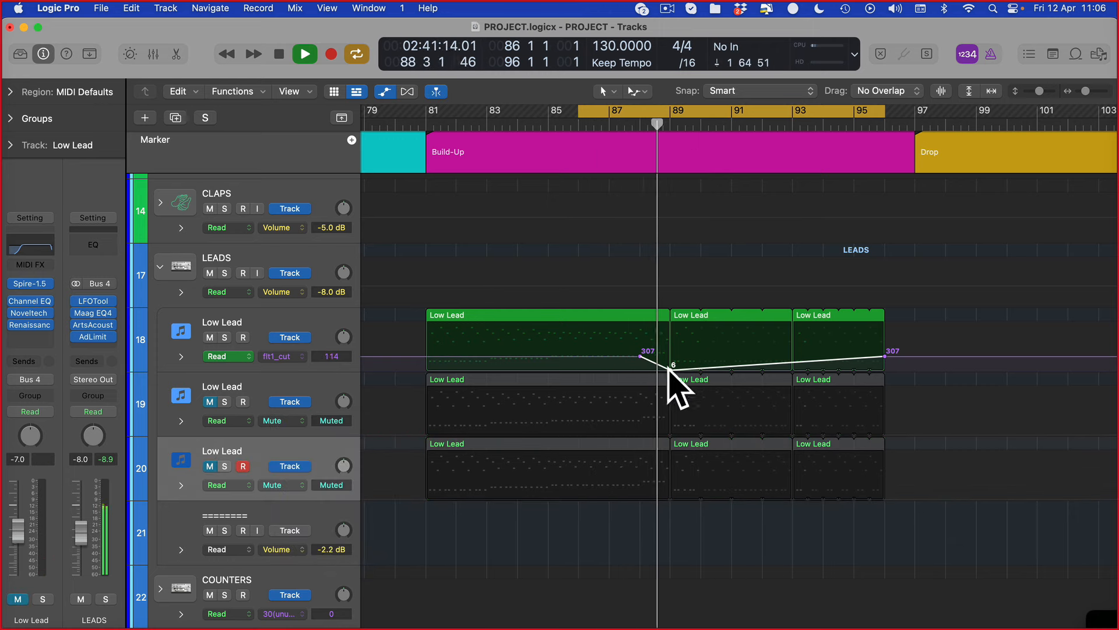
Solo the second Low Lead and display its Spire flt1_cut automation lane.
click(224, 402)
click(279, 420)
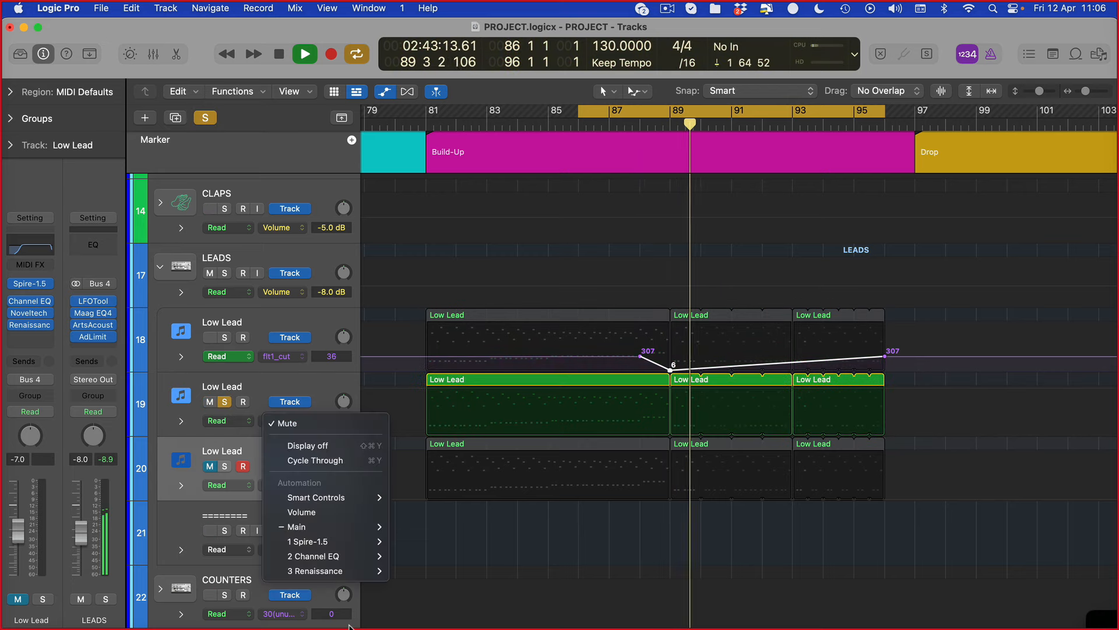
mouse_move(343, 544)
click(286, 426)
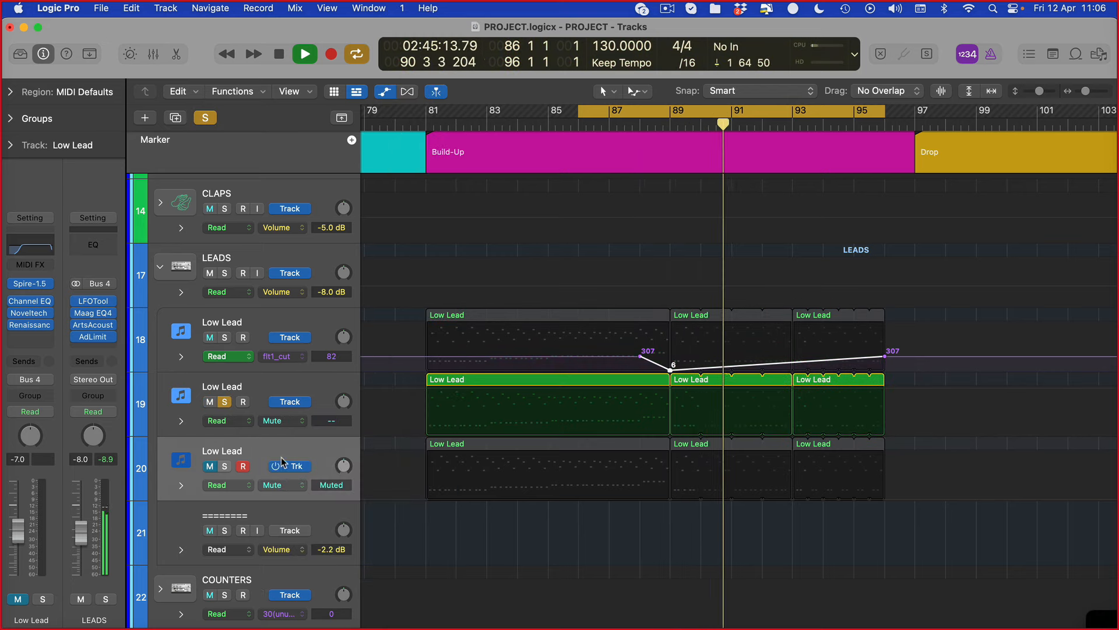
click(279, 420)
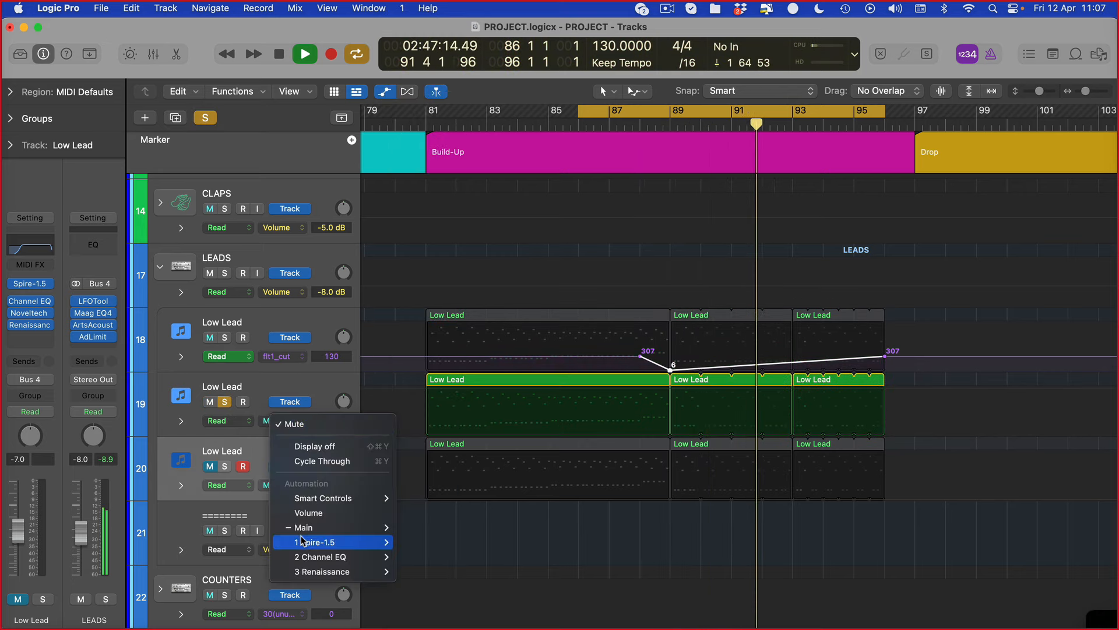
mouse_move(315, 543)
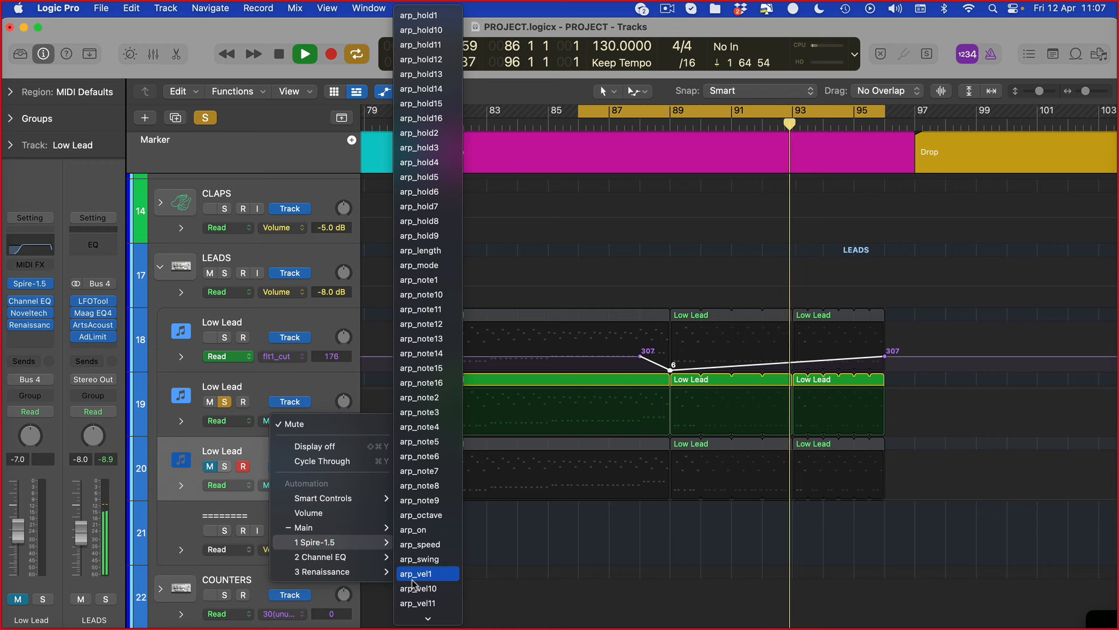
key(f)
key(Down)
key(Down)
key(Down)
key(Down)
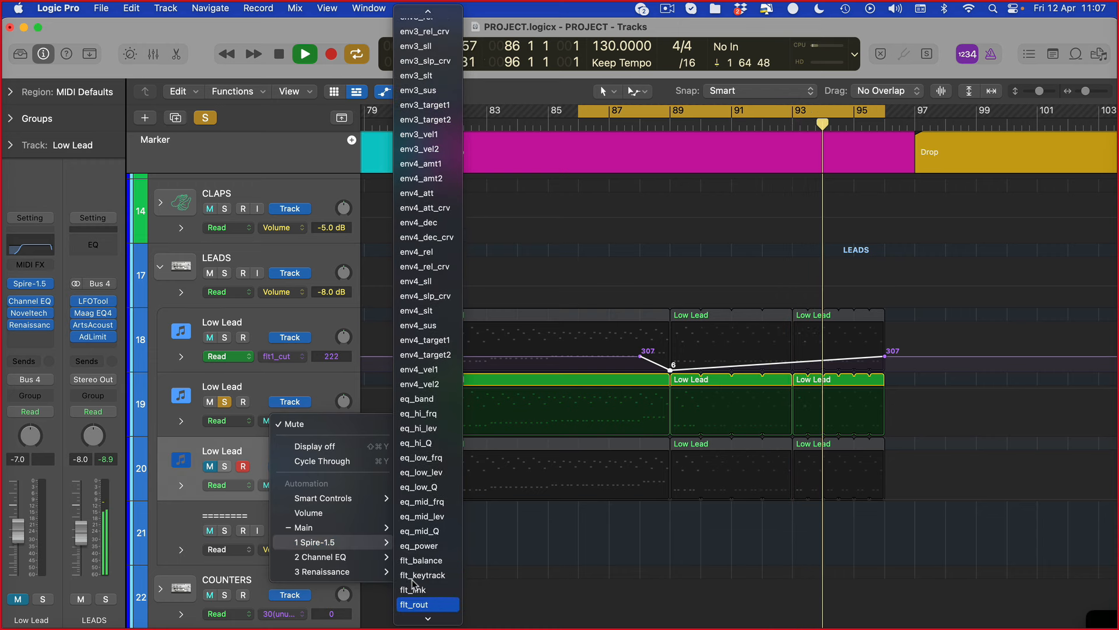
key(Return)
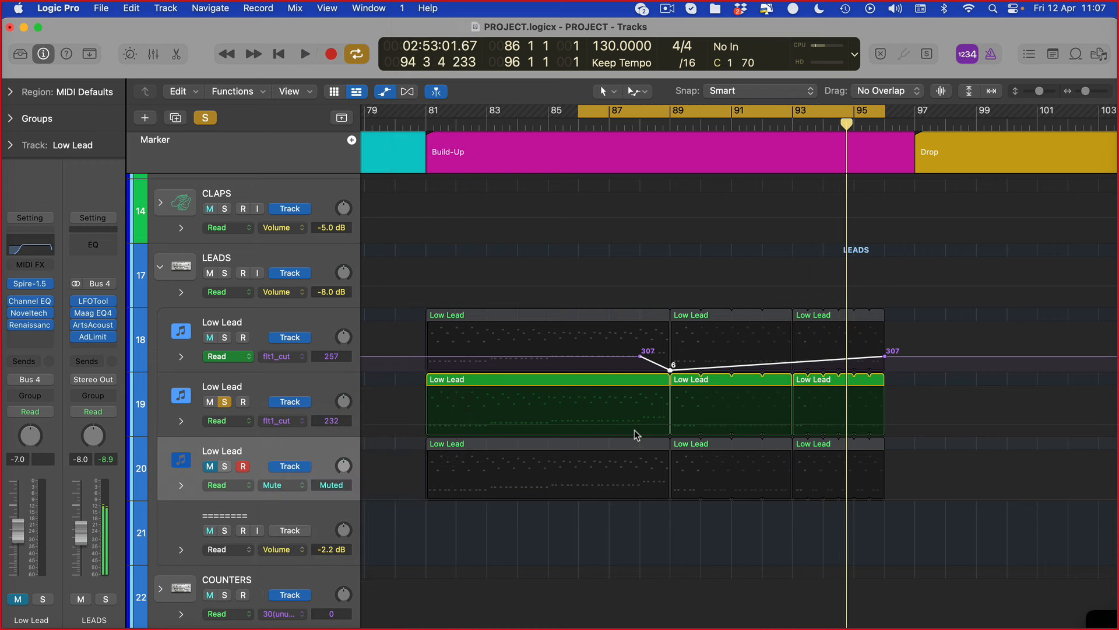
Dip the second Low Lead's flt1_cut automation from 232 at bar 88 to 0 at bar 89, rising to 232 at bar 96.
click(885, 424)
key(space)
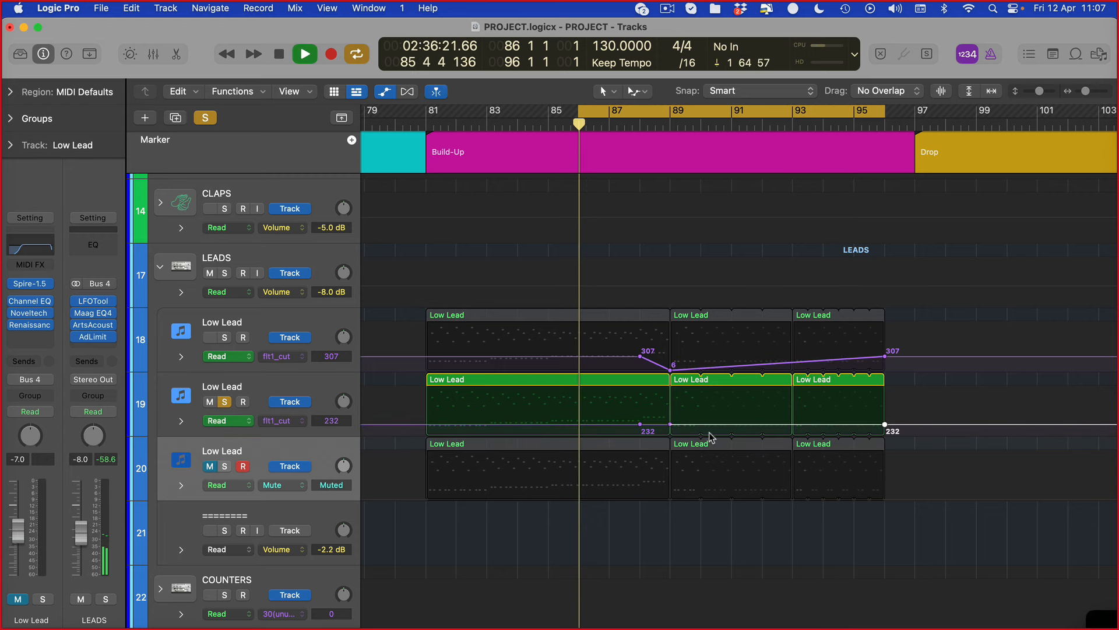
drag(670, 424, 685, 447)
scroll(686, 446, up, 3)
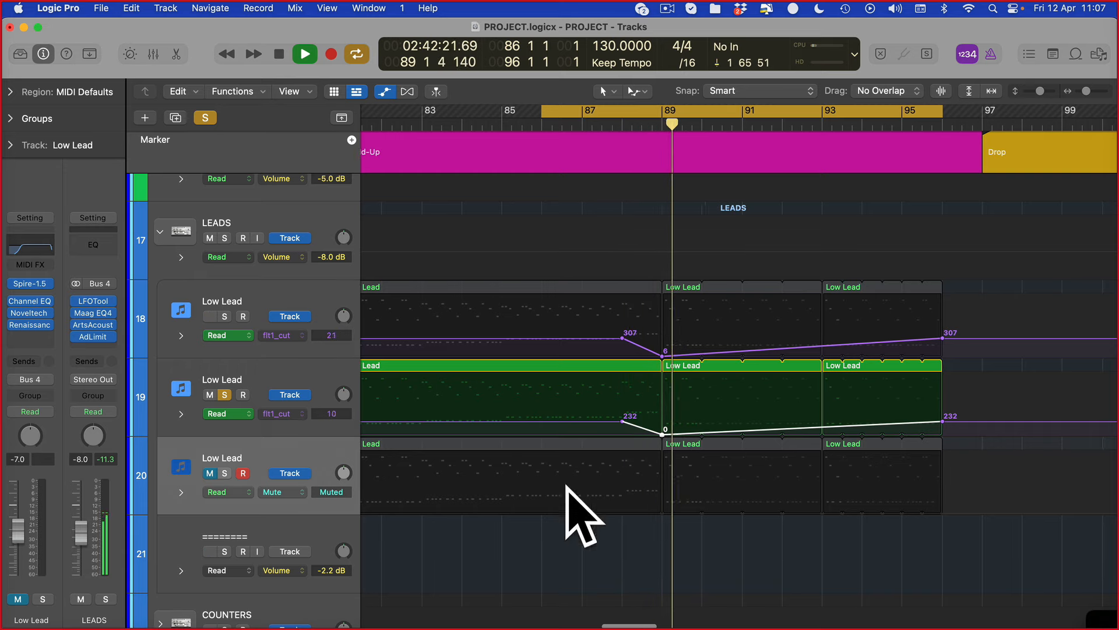
Solo the third Low Lead as well and display its Spire flt1_cut automation lane.
click(225, 473)
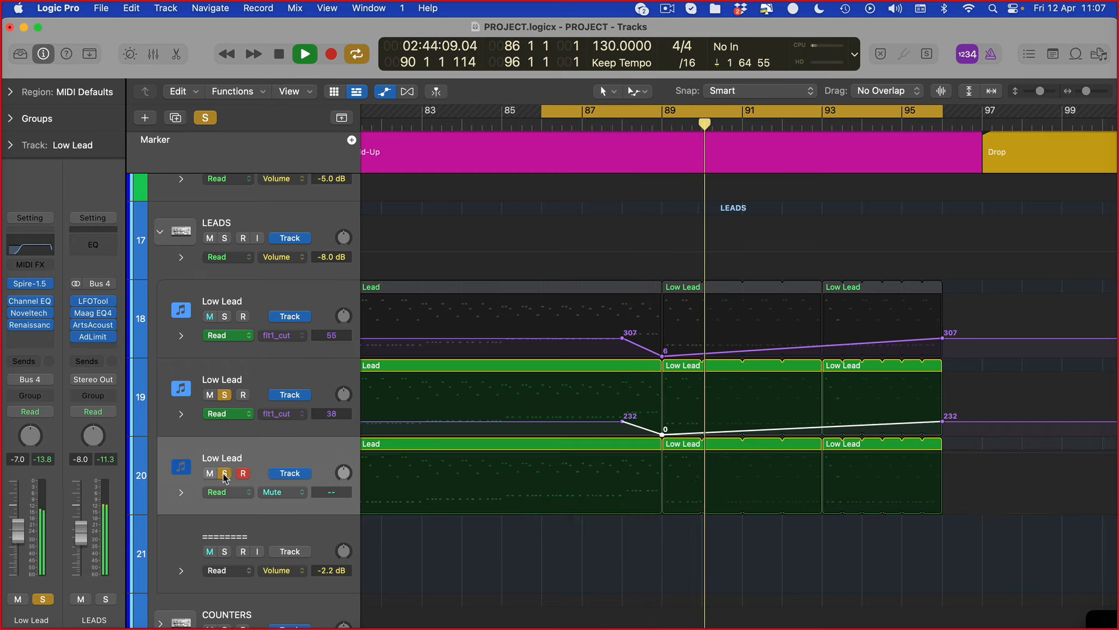
click(281, 492)
mouse_move(373, 572)
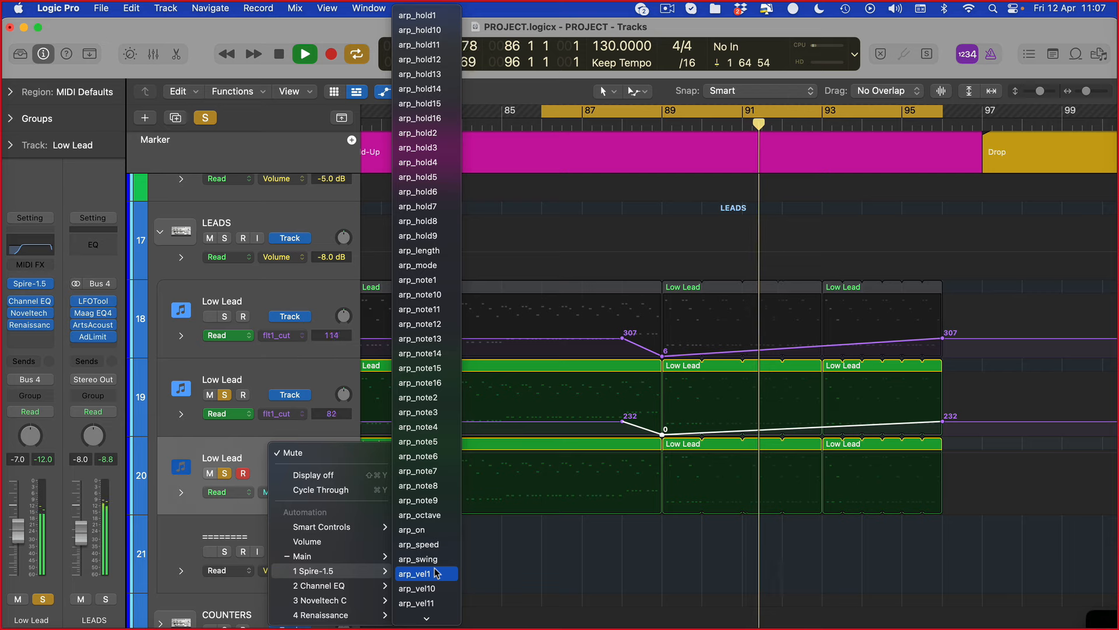
key(Down)
key(Down)
key(Down)
key(Down)
key(Return)
Stop playback and dip the third Low Lead's flt1_cut automation from 306 at bar 88 to 0 at bar 89, rising to 306 at bar 96.
click(621, 496)
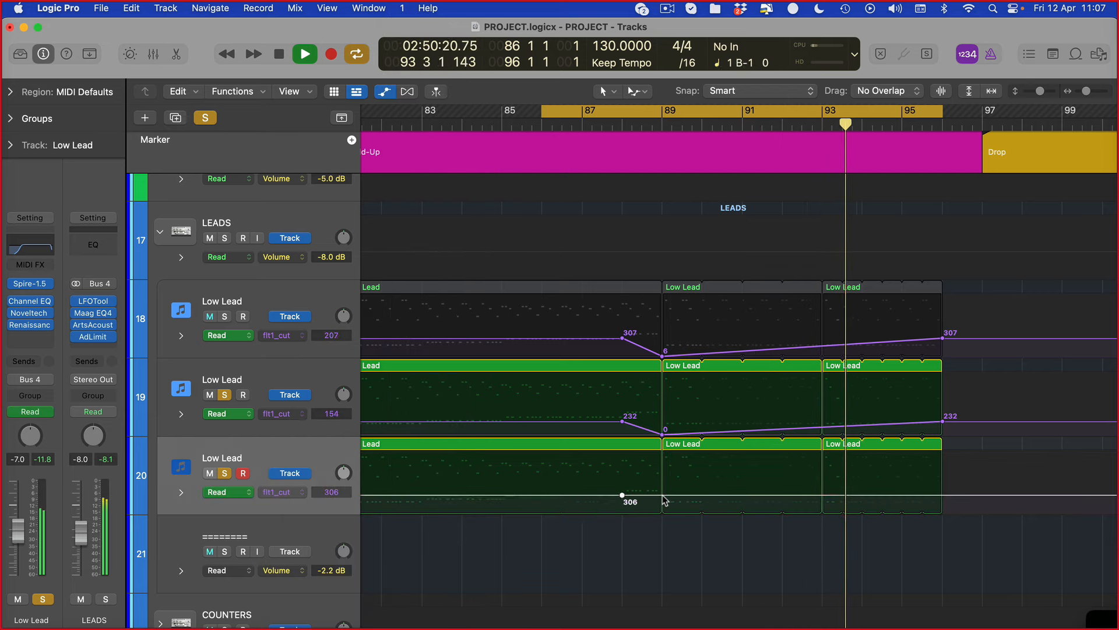
click(943, 497)
key(space)
drag(662, 496, 662, 520)
Bend the rising flt1_cut ramps of all three Low Leads between bars 89 and 96 into late-rising curves.
drag(889, 506, 890, 606)
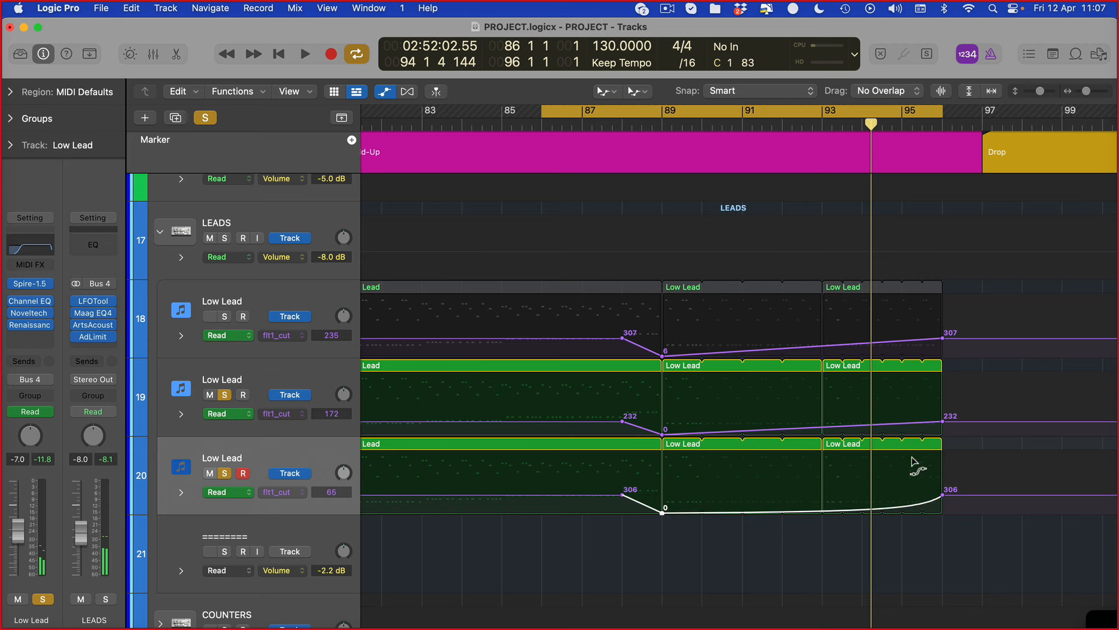
click(912, 424)
key(super+Down)
key(super+Down)
key(super+Down)
key(super+Down)
drag(912, 418, 914, 460)
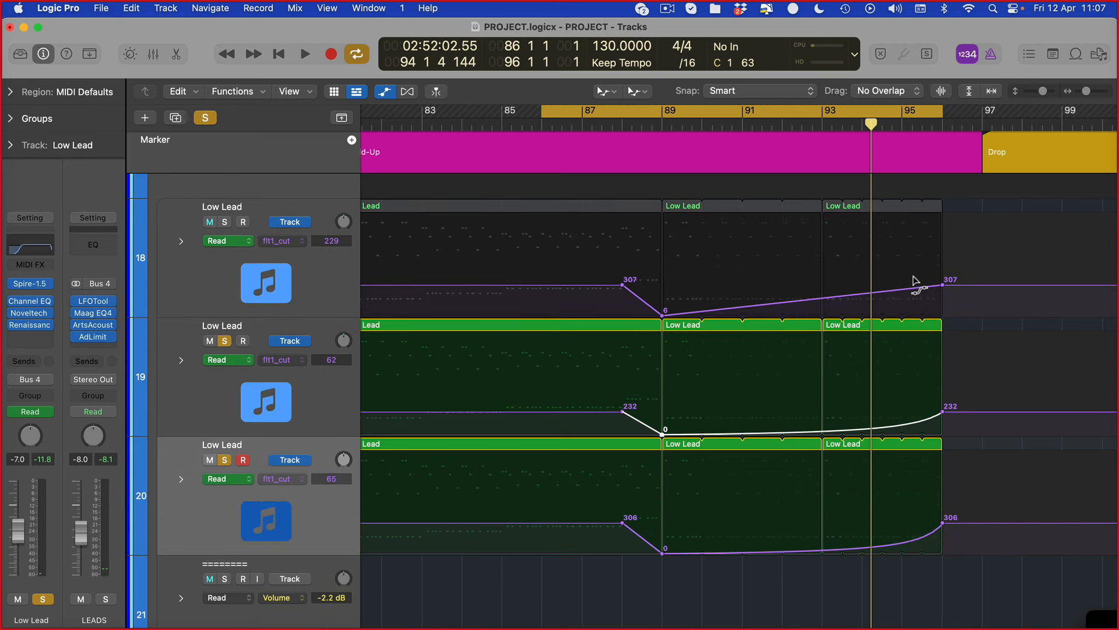
drag(914, 290, 915, 347)
Bend the rising automation ramps of the Pads and of track 27's Pads Layer 1 between bars 89 and 96 into late-rising curves.
scroll(919, 350, down, 10)
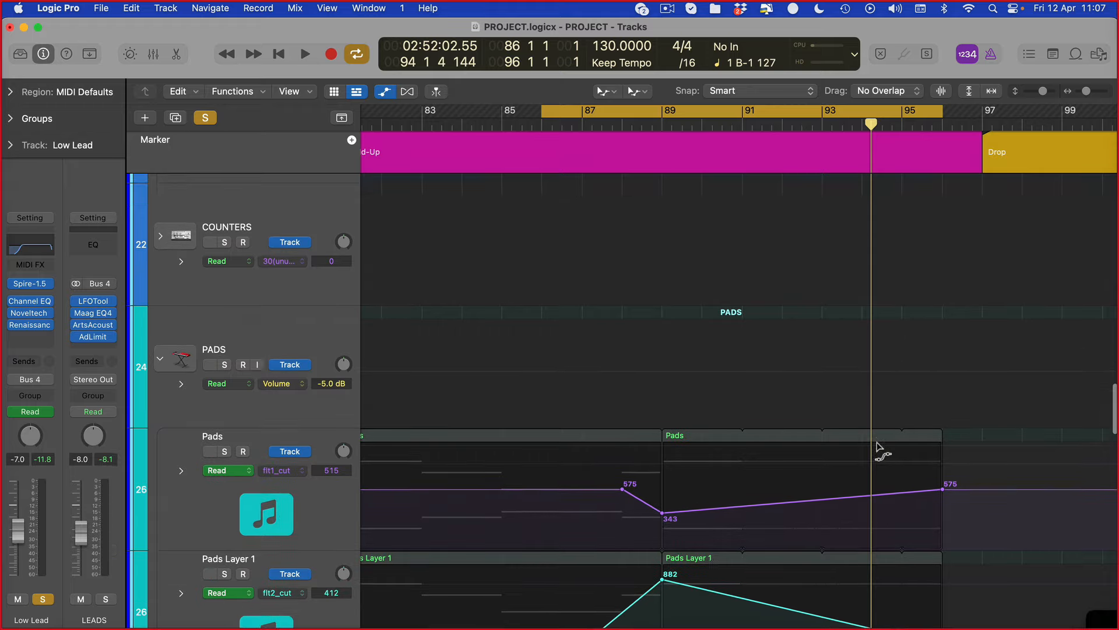
drag(852, 434, 857, 524)
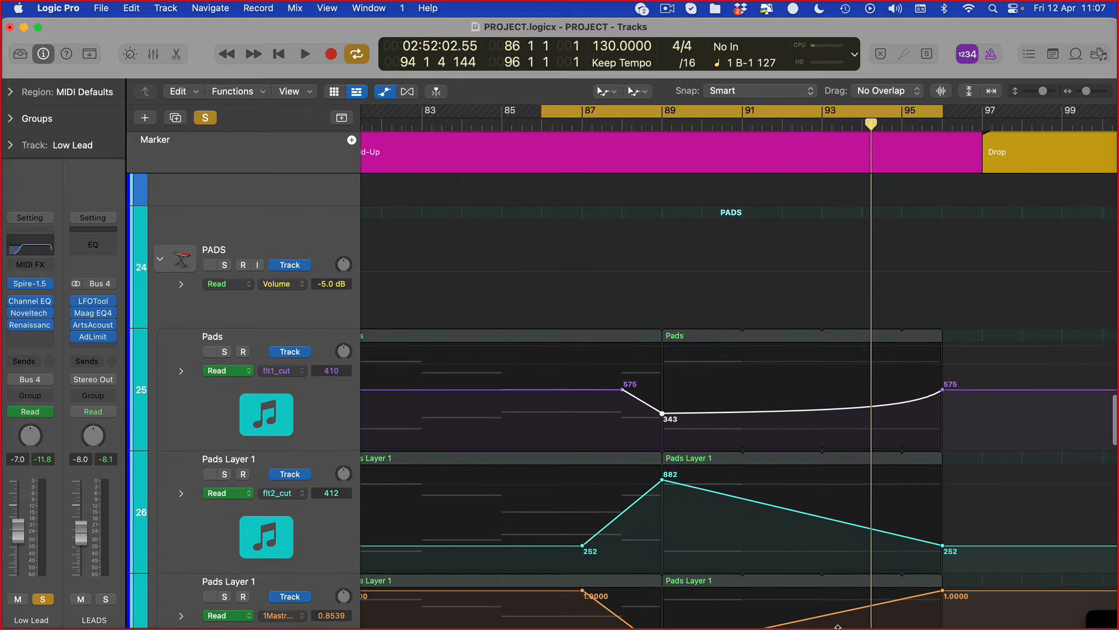
scroll(851, 513, down, 3)
drag(842, 487, 849, 536)
Resume playback and solo the Pads, both Pads Layer 1 tracks and the Sub Bass (Drone).
scroll(849, 537, up, 8)
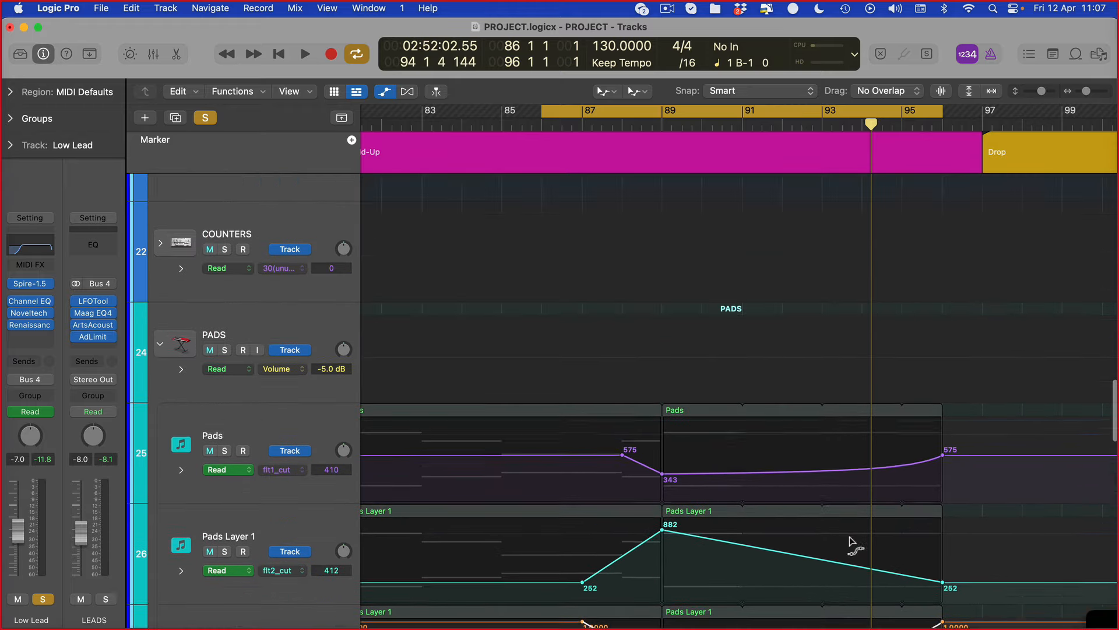
key(super+Up)
key(space)
scroll(268, 387, down, 2)
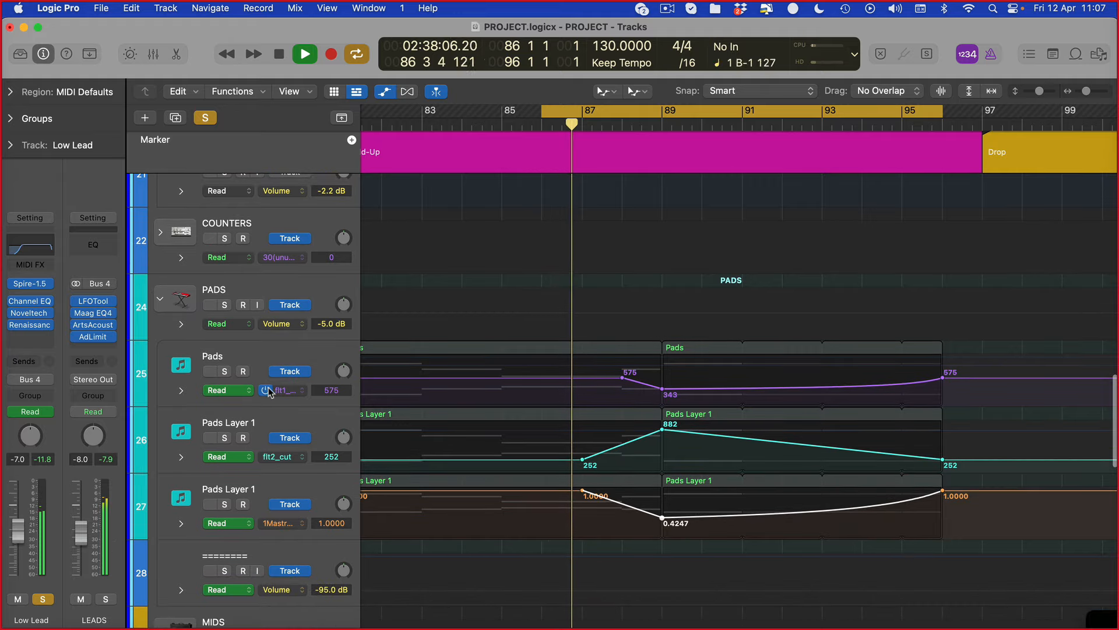
click(225, 373)
click(225, 437)
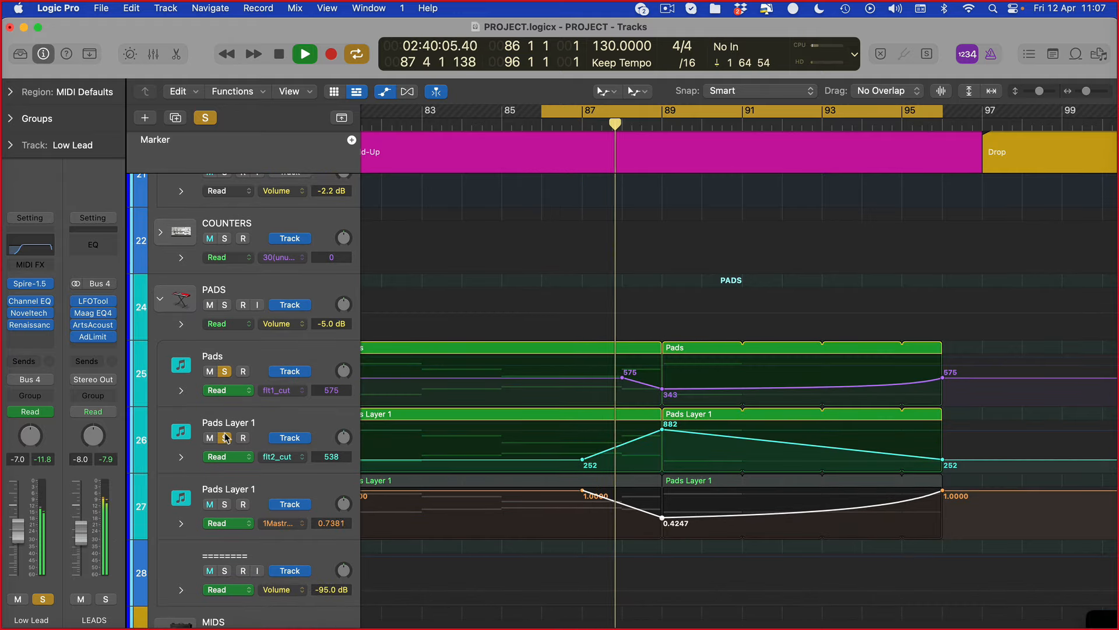
Lower the bar 89 automation point of Pads Layer 1 on track 27 to 0.0826 with the Pointer tool, and hide automation.
key(t)
click(665, 524)
drag(662, 516, 662, 534)
key(a)
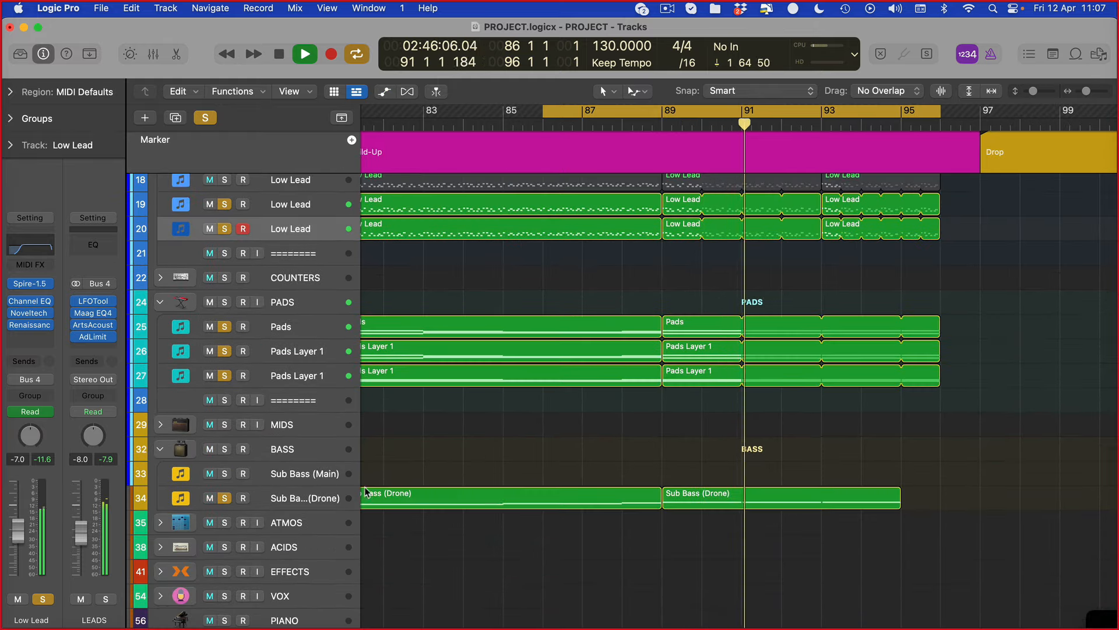
Look over the Sub Bass (Drone)'s automation parameters and its regions in the Build-Up, and hide automation again.
key(a)
scroll(661, 583, down, 5)
scroll(661, 583, down, 3)
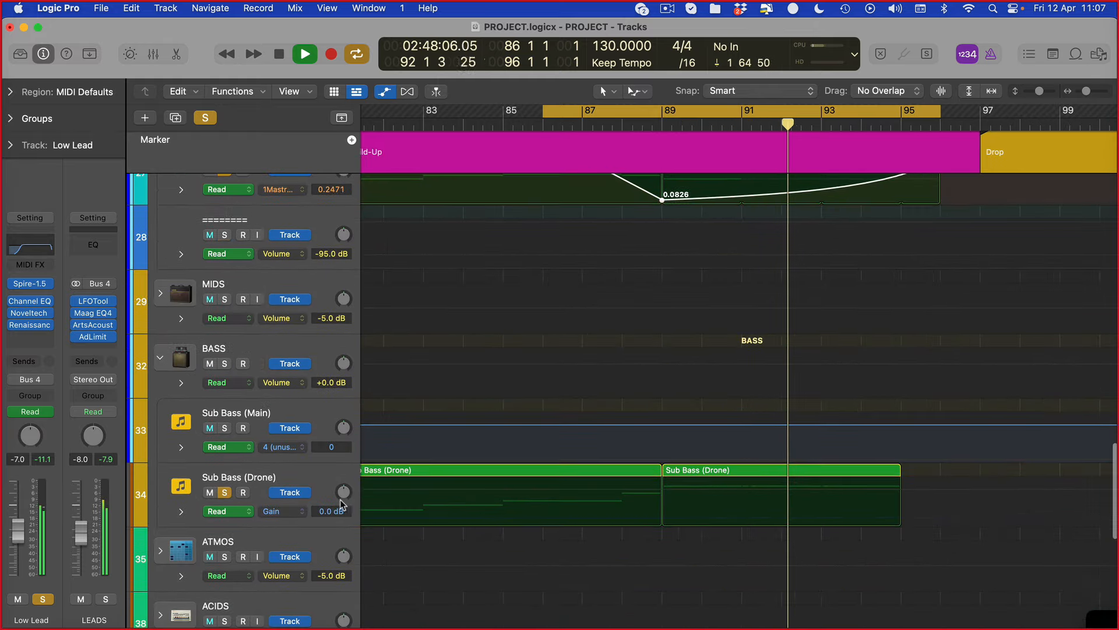
click(289, 512)
click(326, 610)
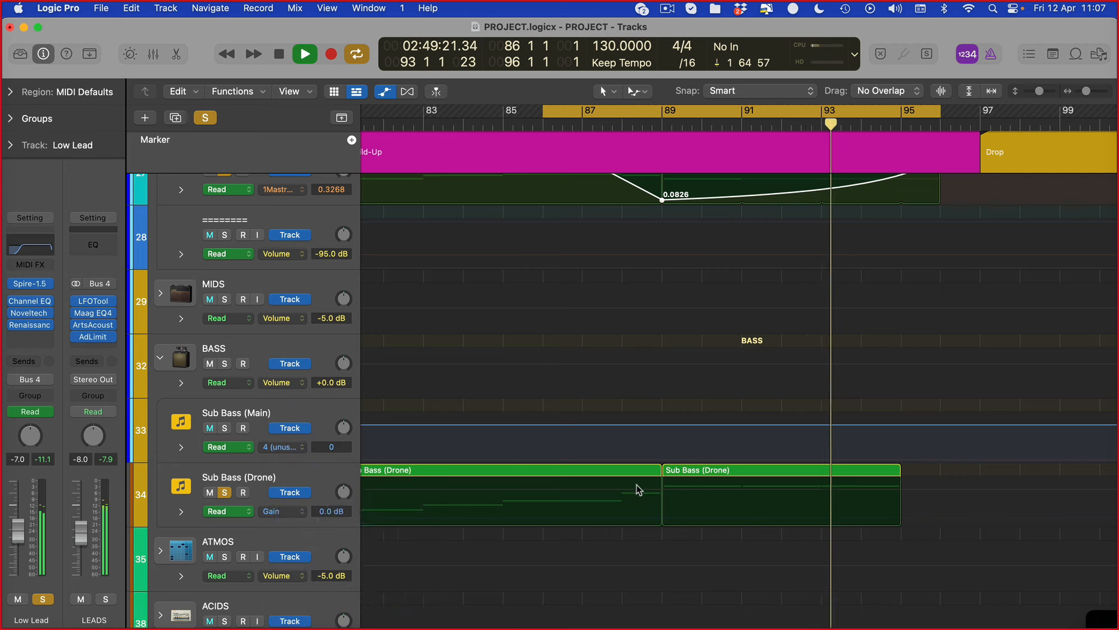
drag(664, 519, 907, 541)
key(super+Down)
key(super+Down)
key(super+Down)
key(a)
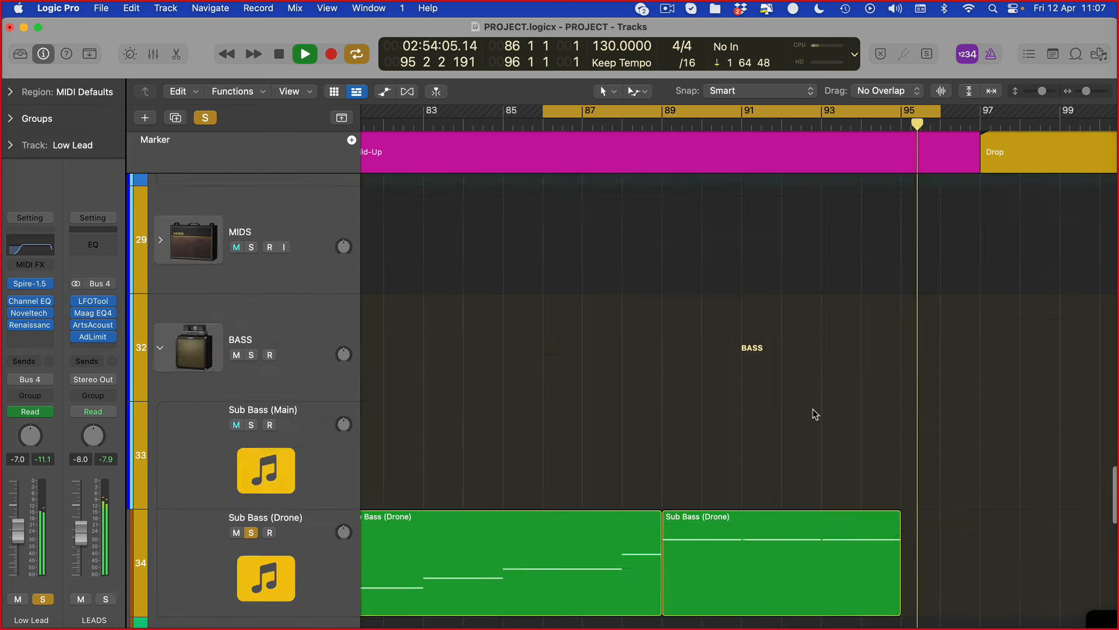
scroll(816, 412, up, 6)
scroll(876, 286, up, 2)
key(super+Up)
key(super+Up)
key(super+Up)
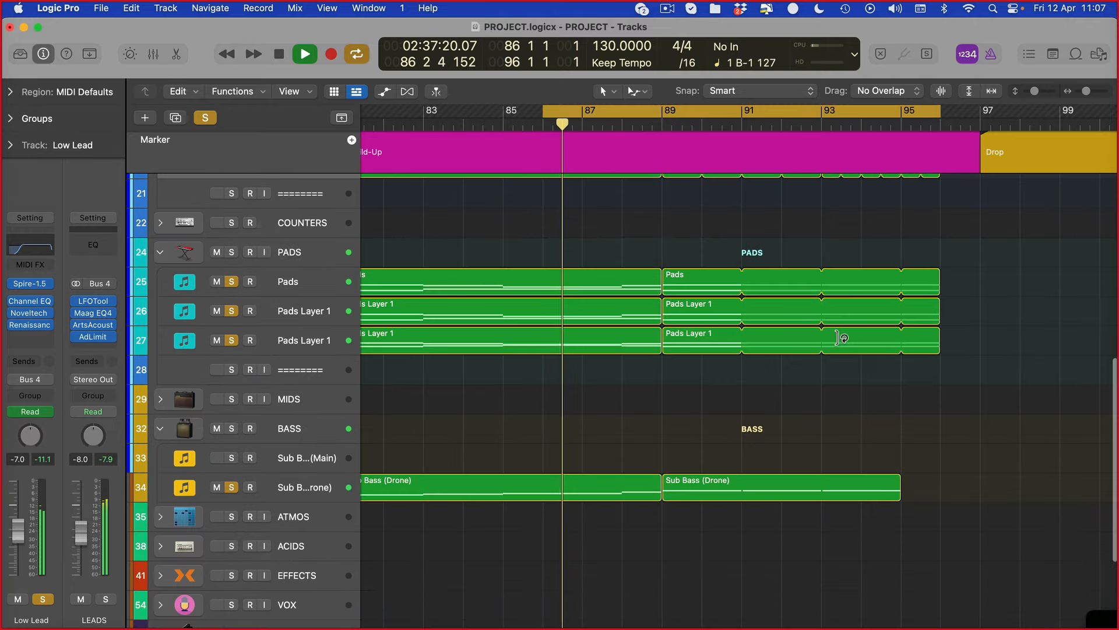
Turn cycling off, extend the last Sub Bass (Drone) region past bar 97, and open it in the Piano Roll.
scroll(839, 333, down, 5)
key(c)
drag(898, 352, 1009, 352)
double_click(918, 339)
Repeat the last drone note so the Sub Bass (Drone) notes continue up to bar 97.
drag(675, 464, 632, 472)
click(570, 483)
key(super+r)
drag(722, 489, 337, 510)
key(super+z)
Select all four drone notes and join them with the Glue tool into one note spanning bars 89 to 97.
key(super+a)
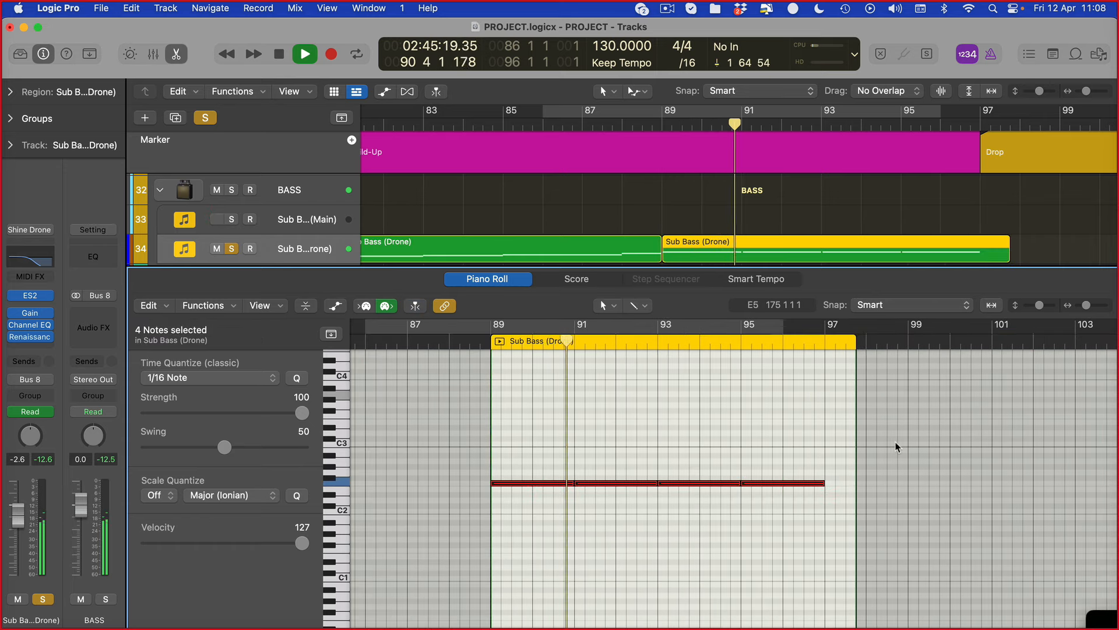
key(t)
key(g)
click(668, 483)
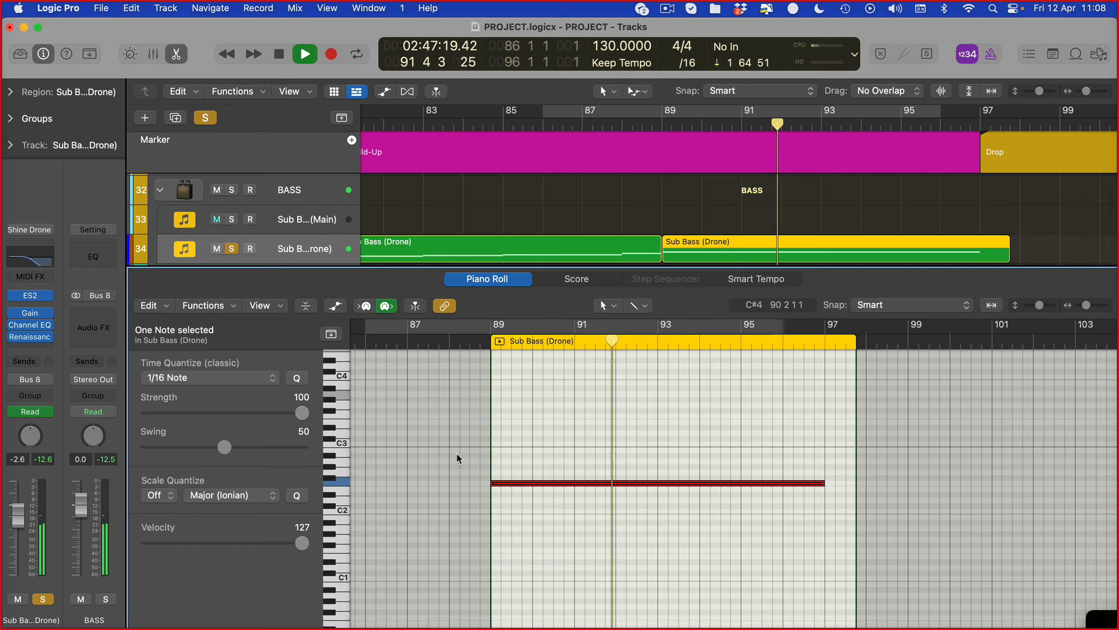
Close the Piano Roll, trim the last Sub Bass (Drone) region to end at bar 96, and stop playback.
key(e)
scroll(750, 387, right, 5)
scroll(757, 431, up, 1)
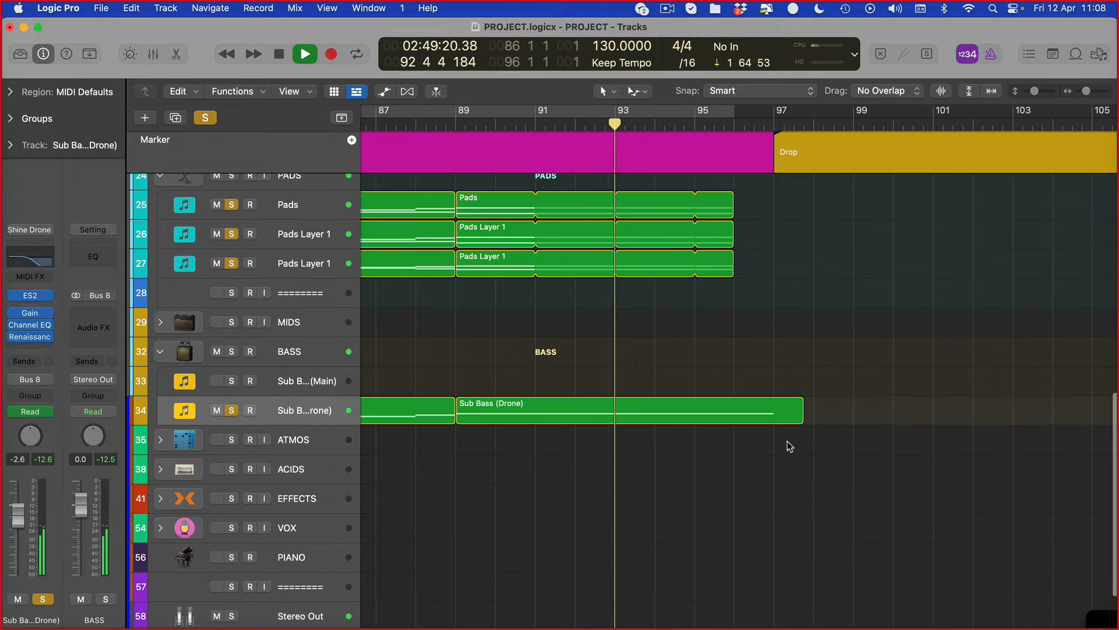
drag(800, 419, 733, 419)
scroll(730, 434, up, 3)
scroll(731, 434, up, 6)
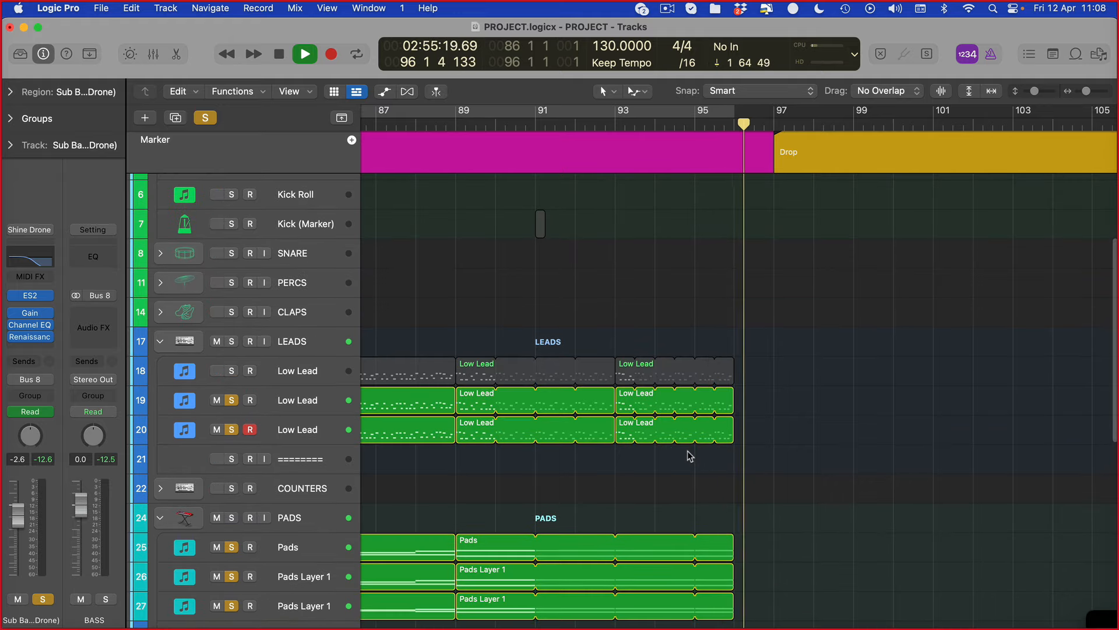
key(space)
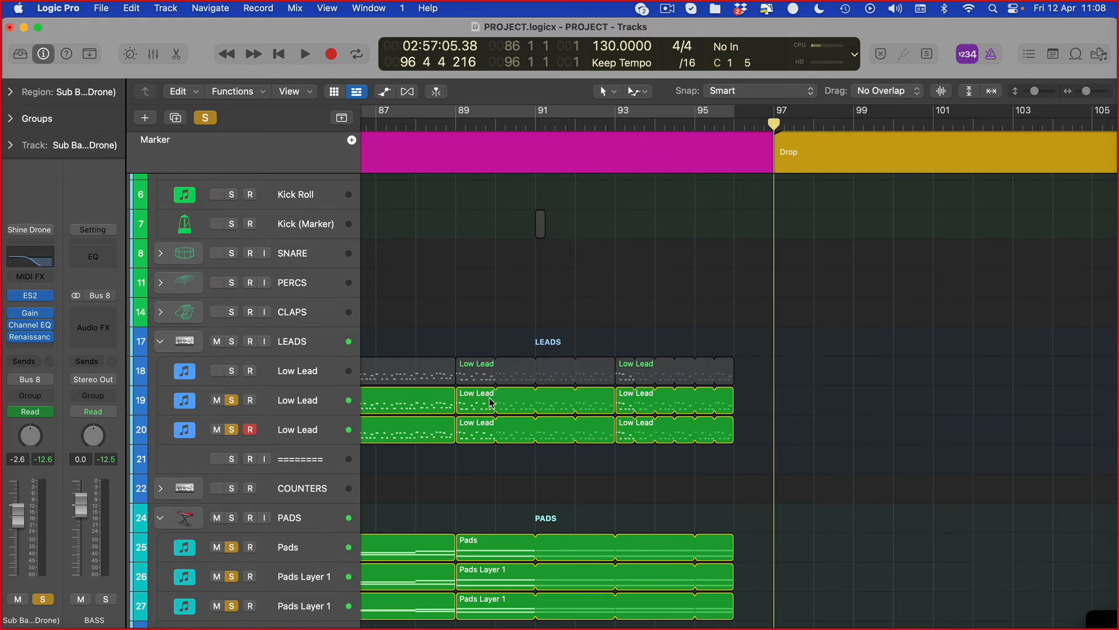
Clear all track solos and unmute the two Low Lead layers and the Sub Bass (Drone) track.
scroll(215, 286, up, 2)
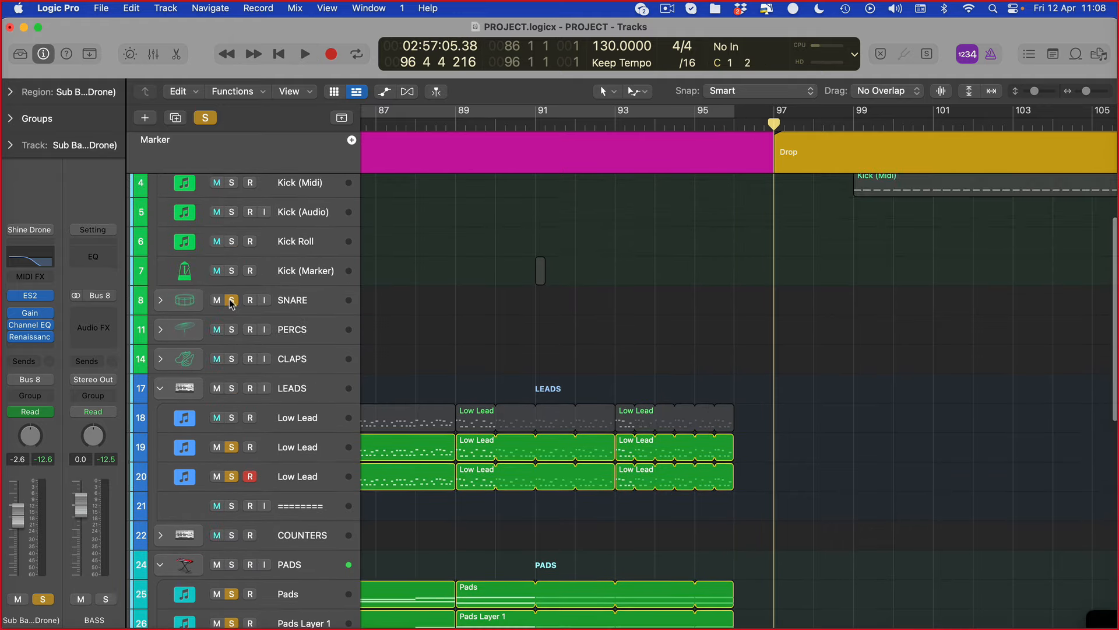
scroll(662, 355, up, 3)
scroll(662, 354, down, 12)
scroll(662, 354, down, 3)
scroll(662, 354, left, 3)
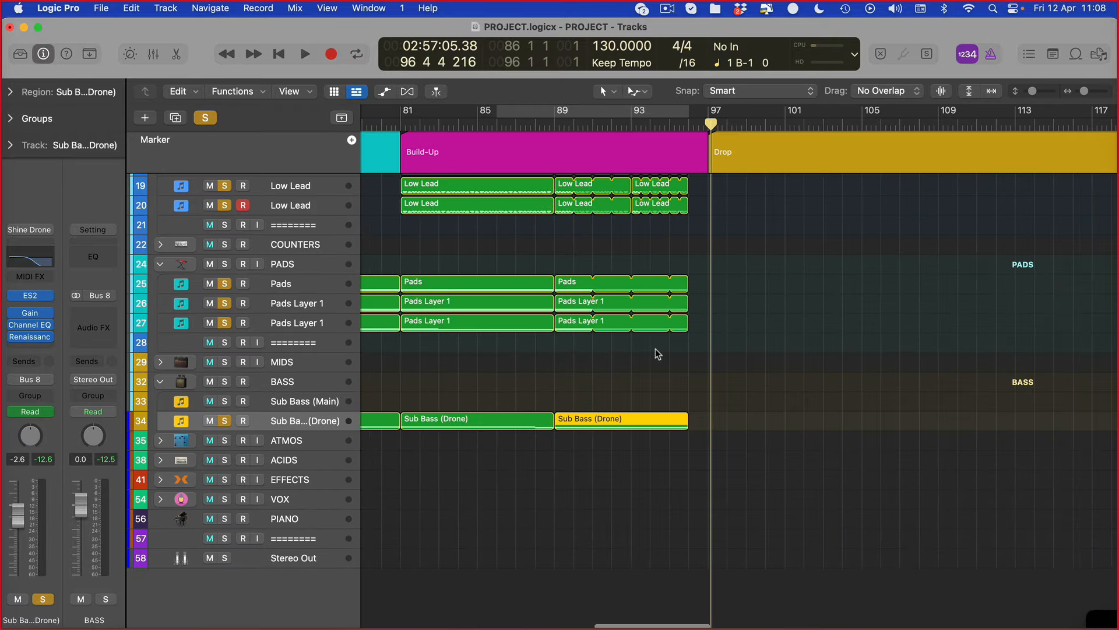
scroll(760, 342, up, 5)
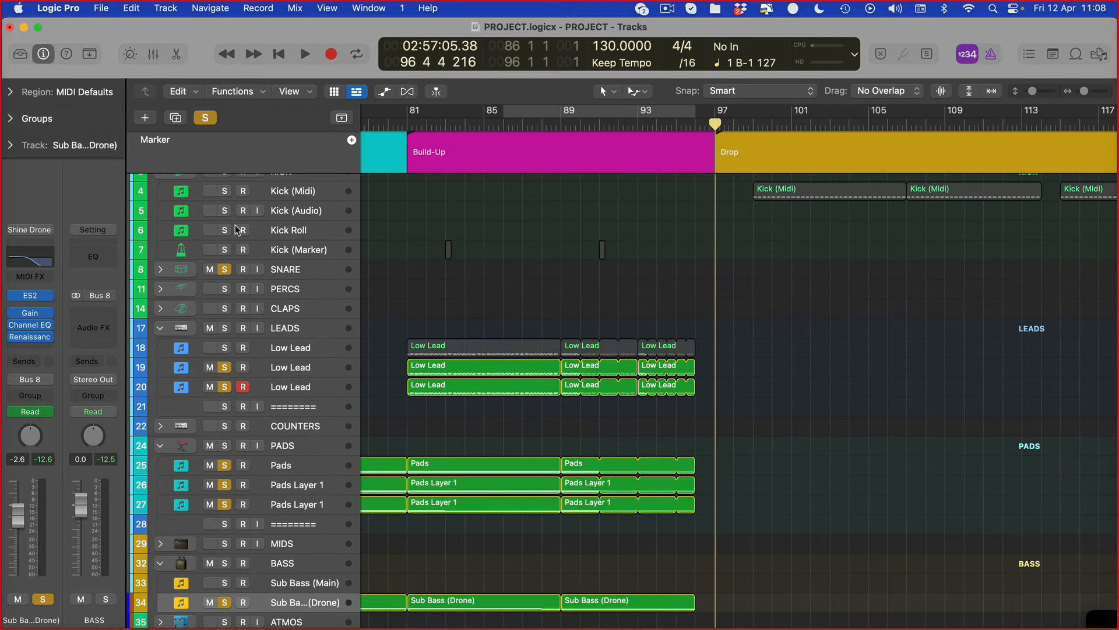
click(205, 117)
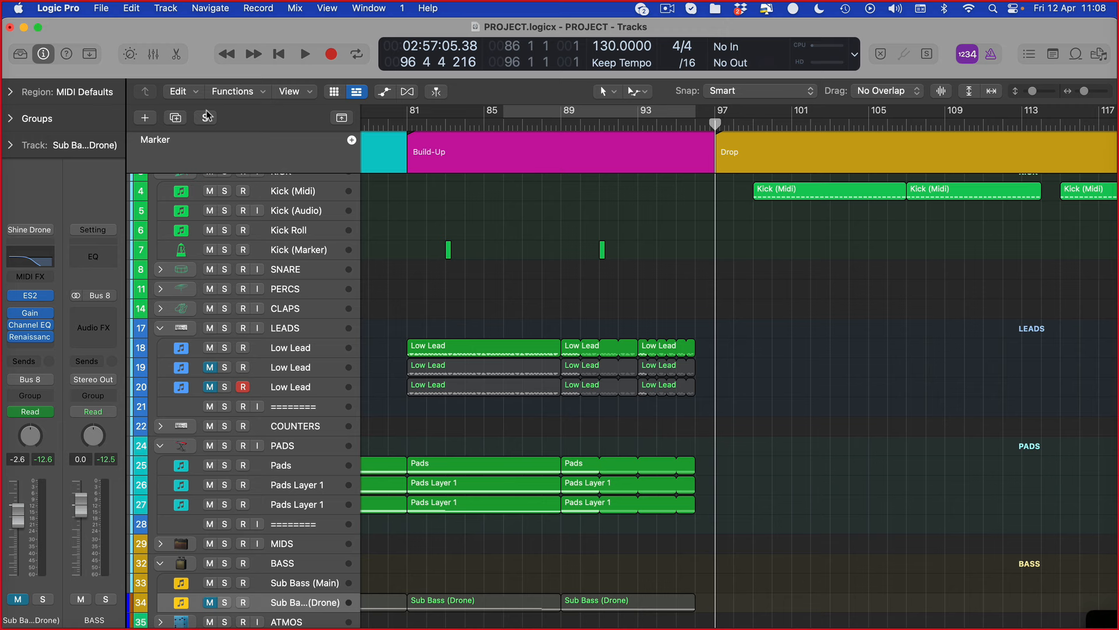
drag(215, 365, 213, 386)
scroll(213, 408, down, 5)
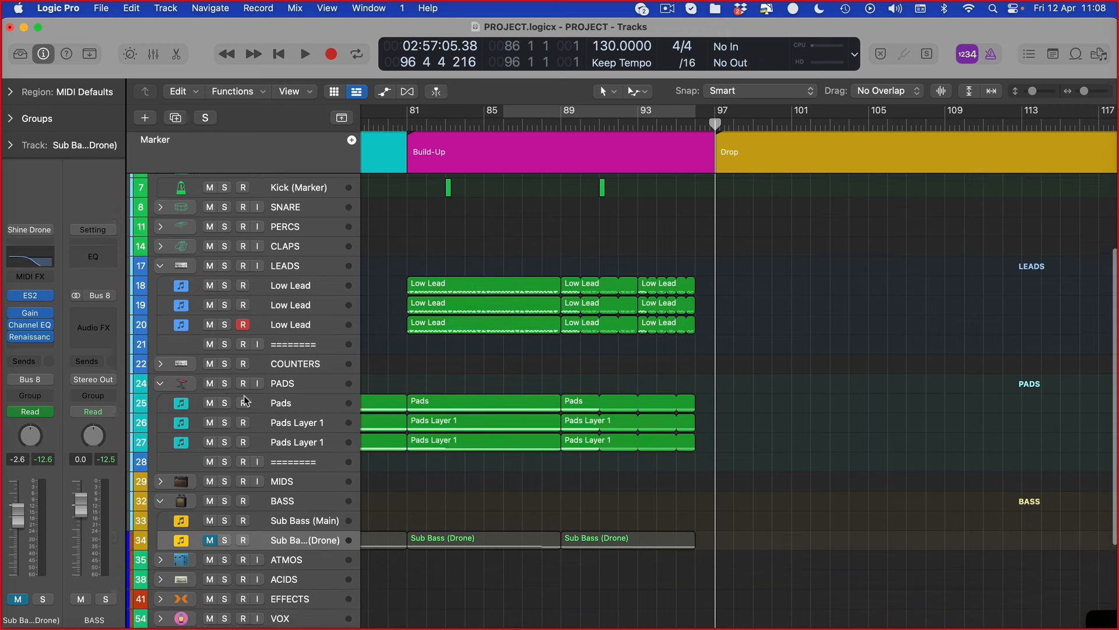
click(210, 602)
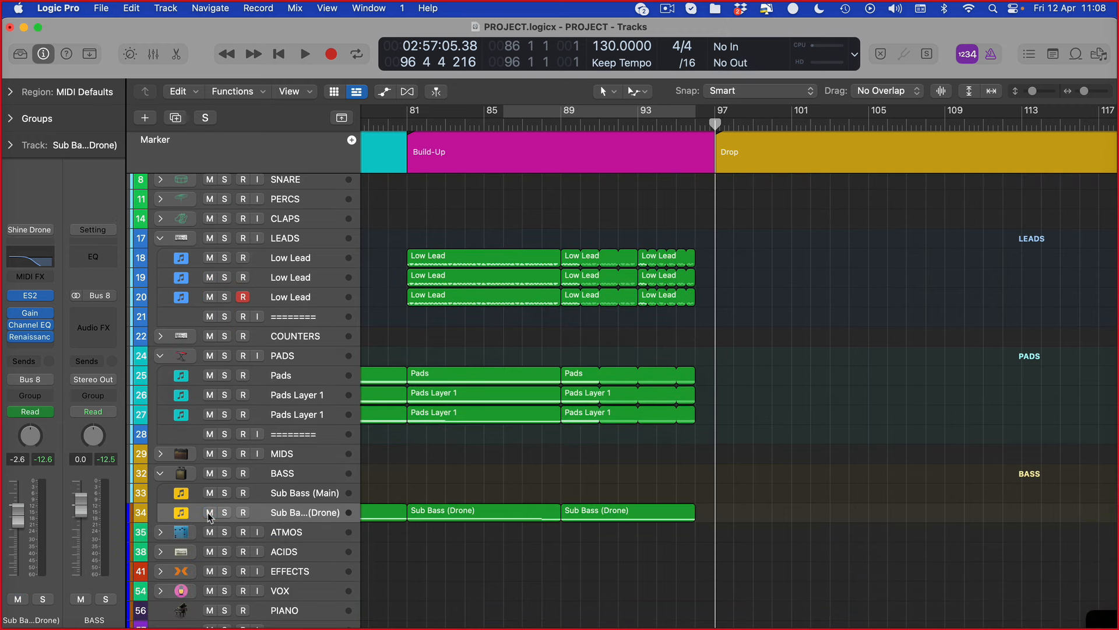
Look through the three Low Lead tracks, inspect LFOTool on the LEADS channel, and hide the plug-in windows.
click(305, 260)
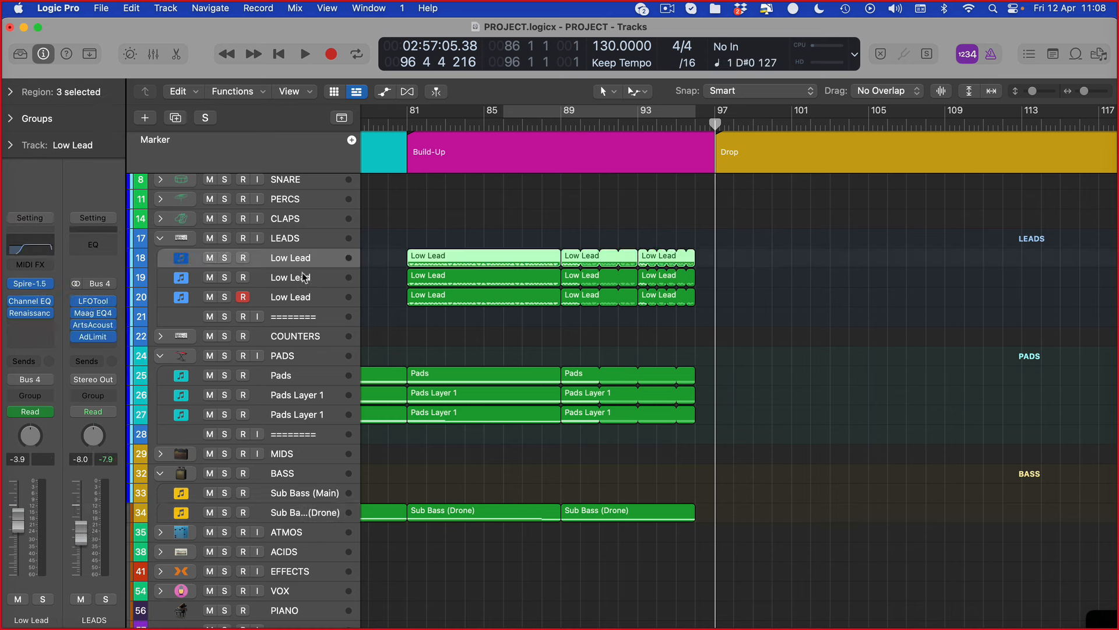
click(302, 284)
click(302, 295)
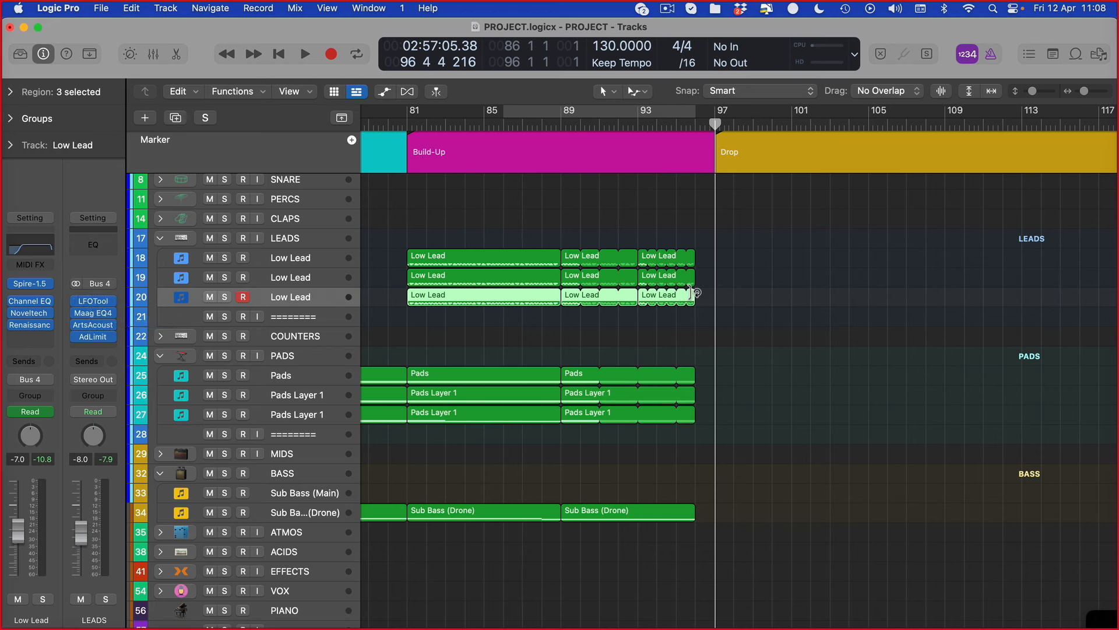
click(92, 301)
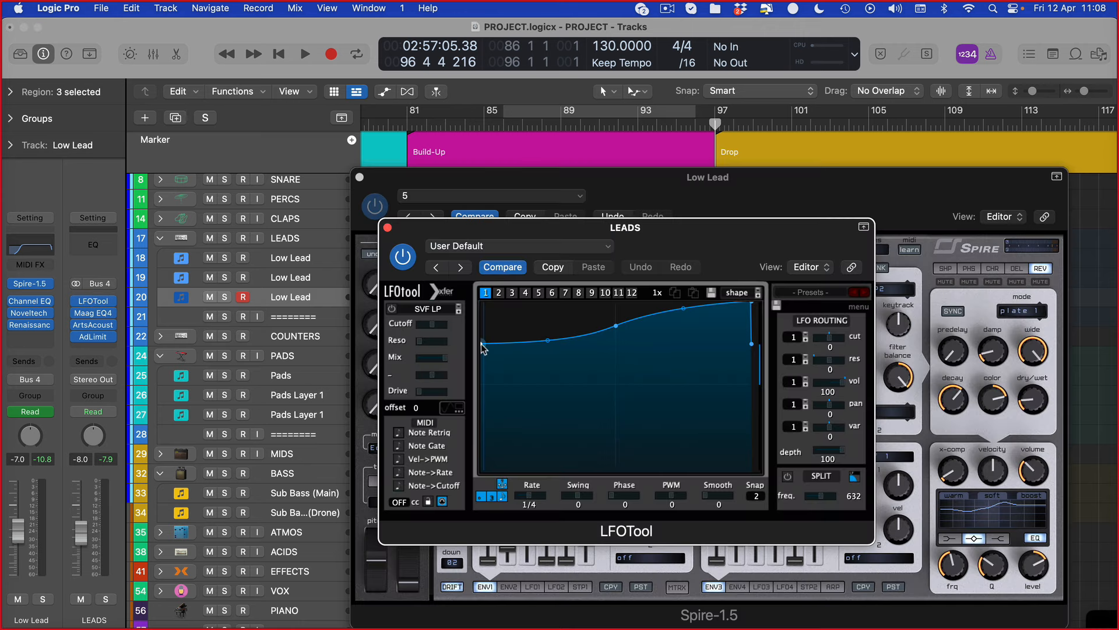
key(t)
key(Escape)
key(t)
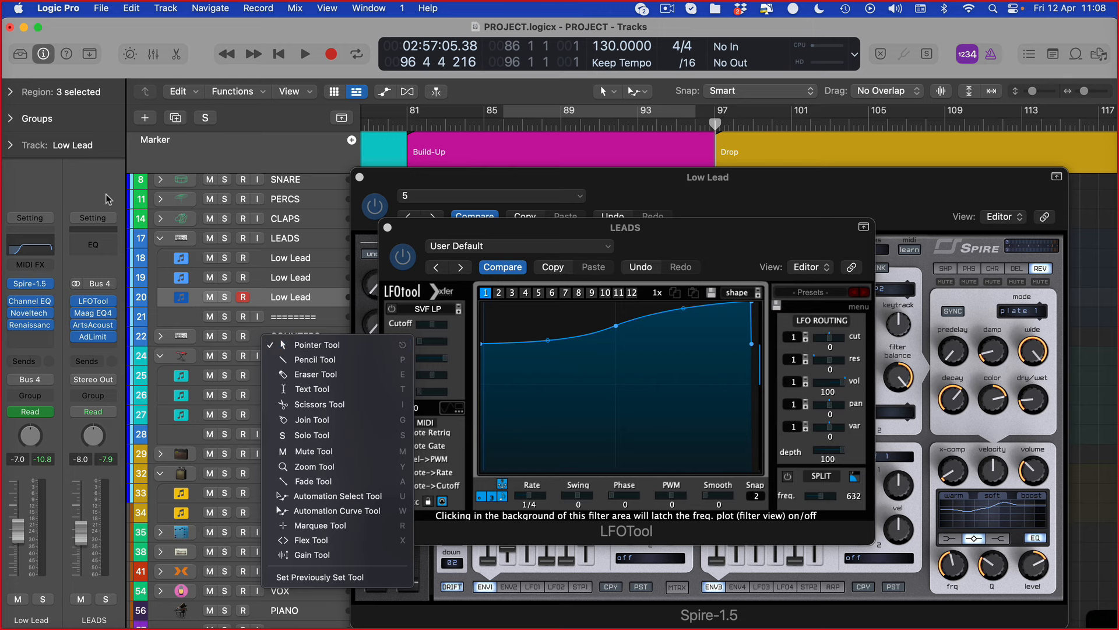
key(Escape)
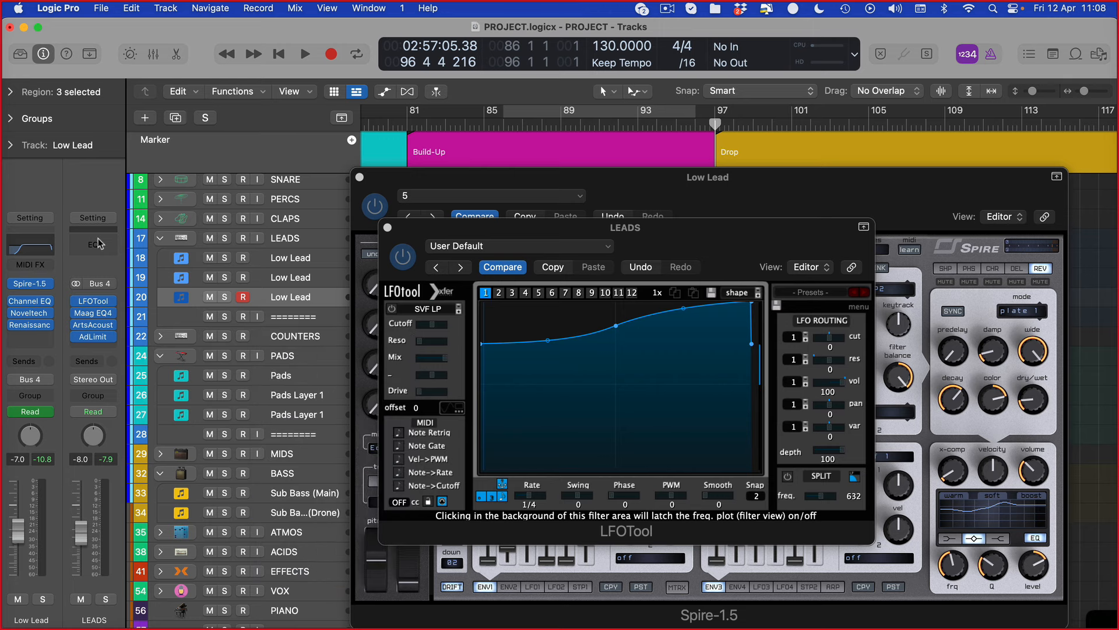
key(v)
Open the third Low Lead track's Channel EQ, compare it with its previous settings, and hide the plug-in window.
click(42, 249)
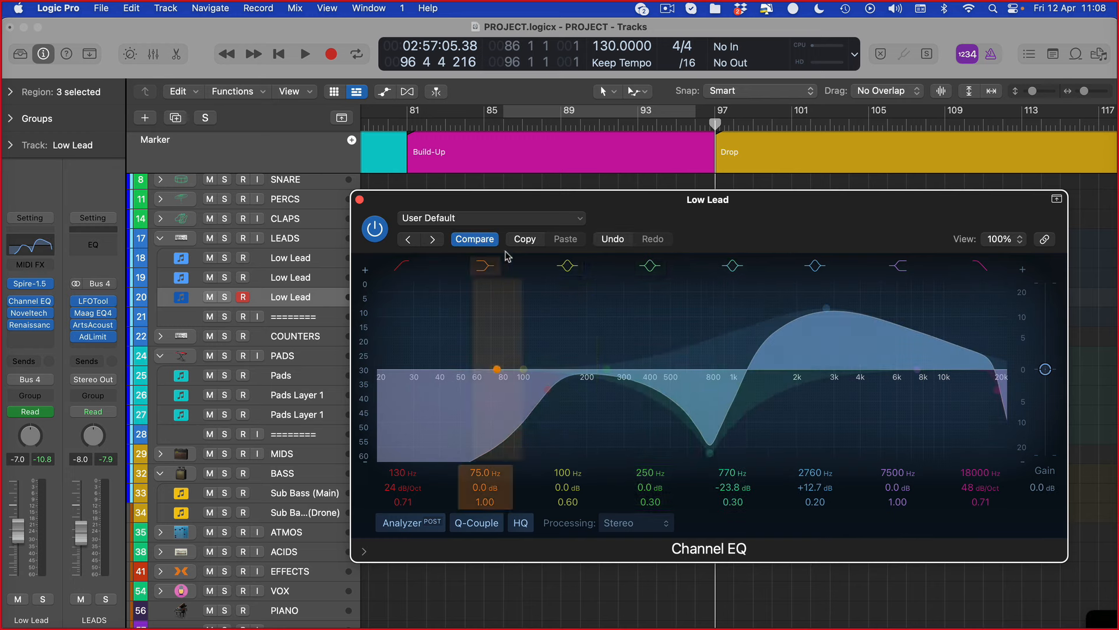
click(478, 240)
key(v)
Set the cycle range over the Breakdown and Build-Up, bars 65 to 97, and move the playhead to its start.
scroll(508, 393, down, 5)
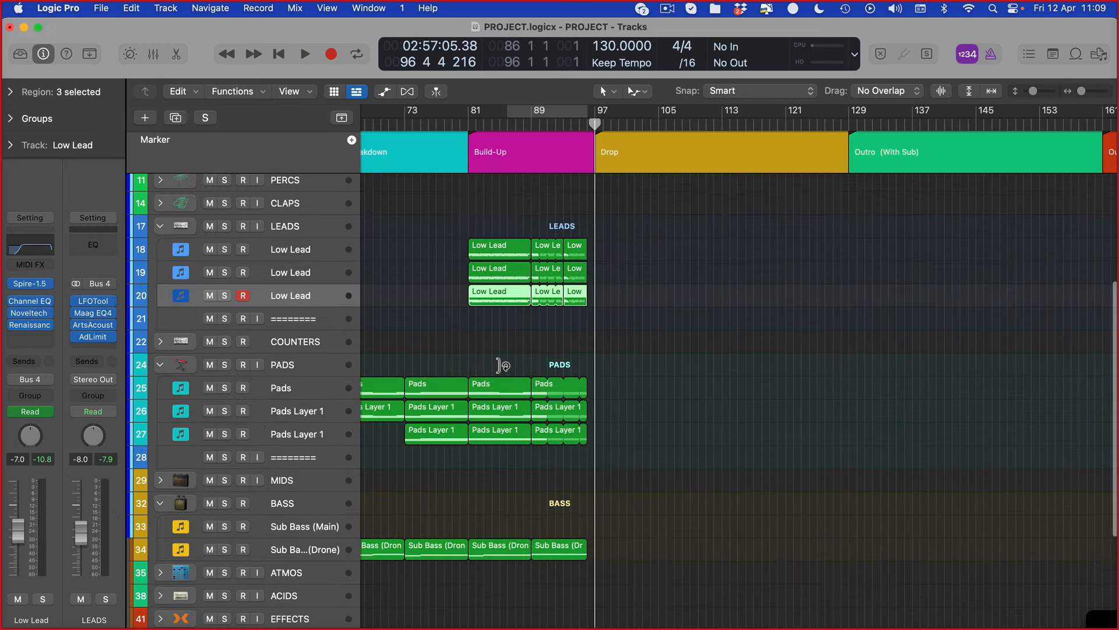
scroll(735, 336, left, 5)
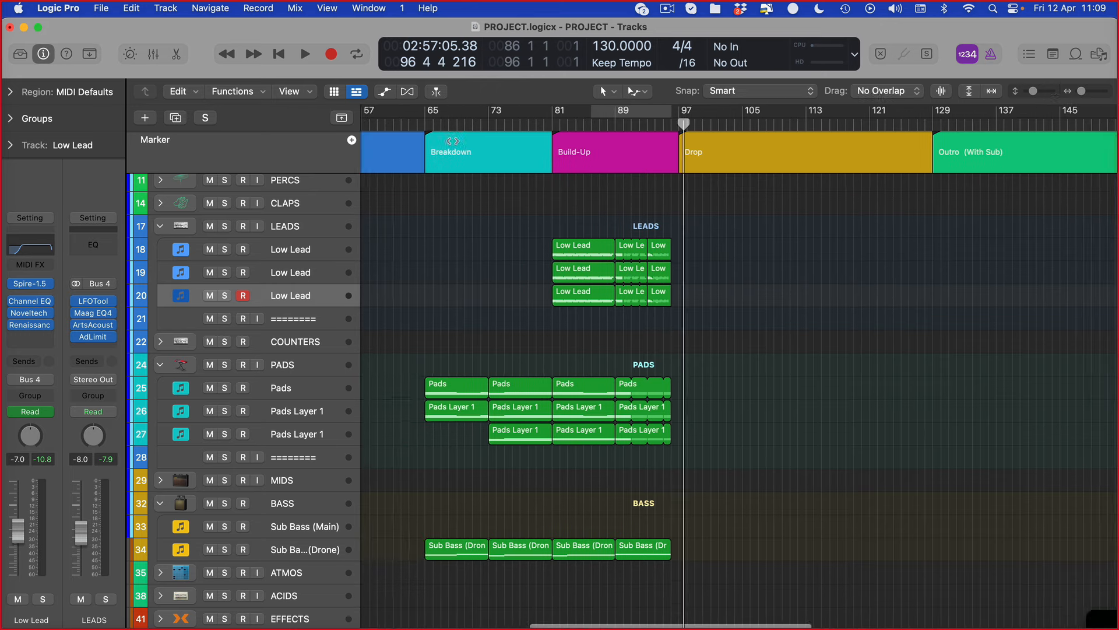
drag(464, 117, 717, 159)
key(Return)
key(super+Right)
key(super+Right)
scroll(810, 272, right, 5)
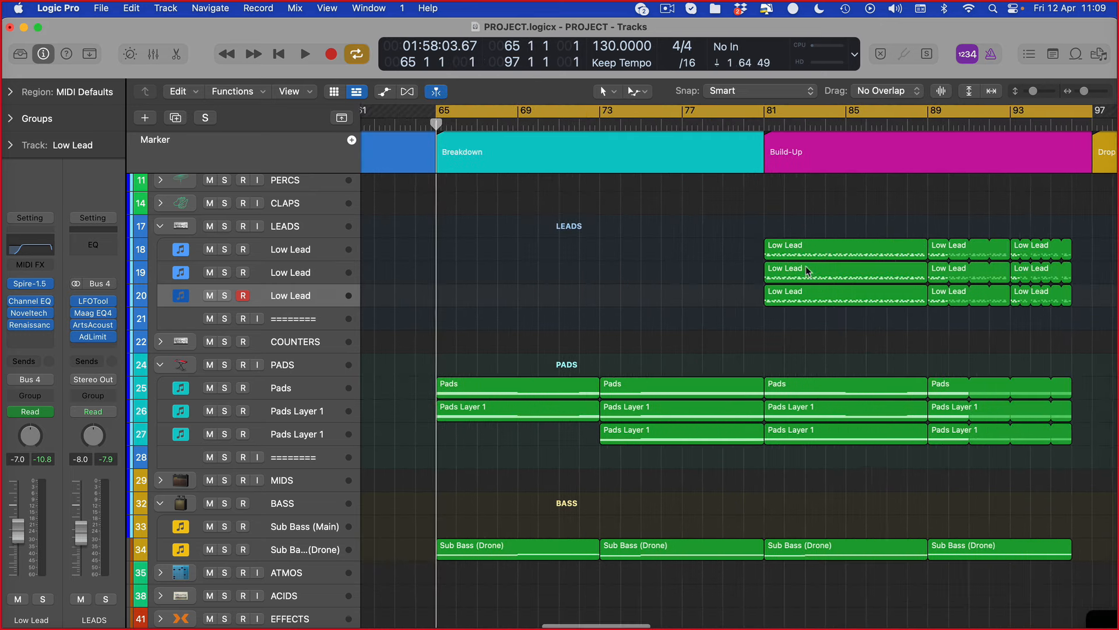
scroll(594, 298, left, 3)
key(super+Left)
scroll(593, 298, left, 1)
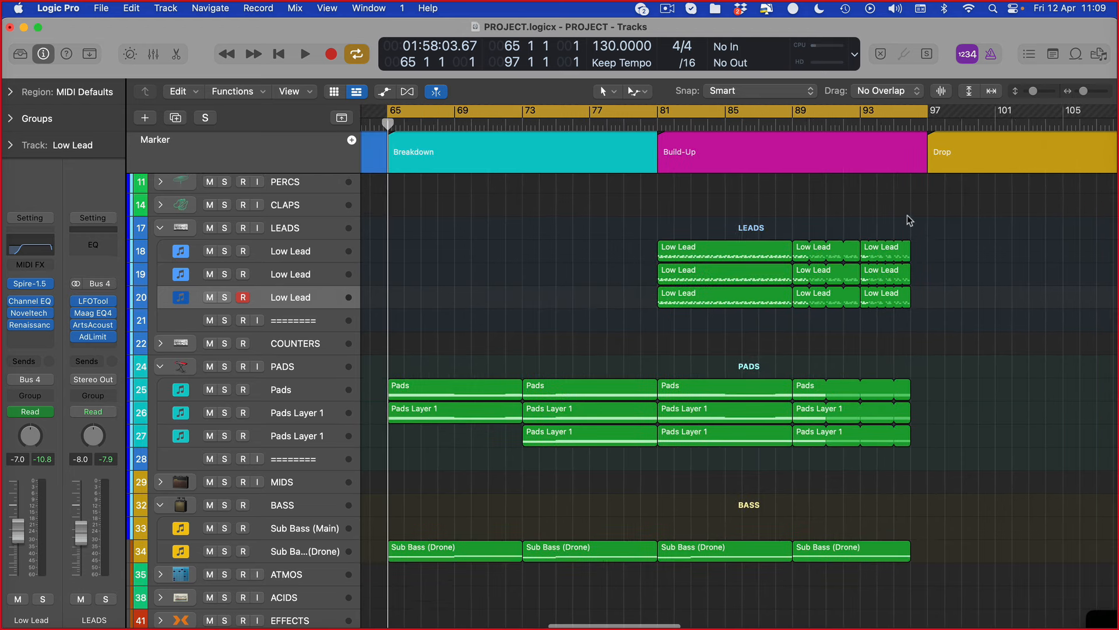